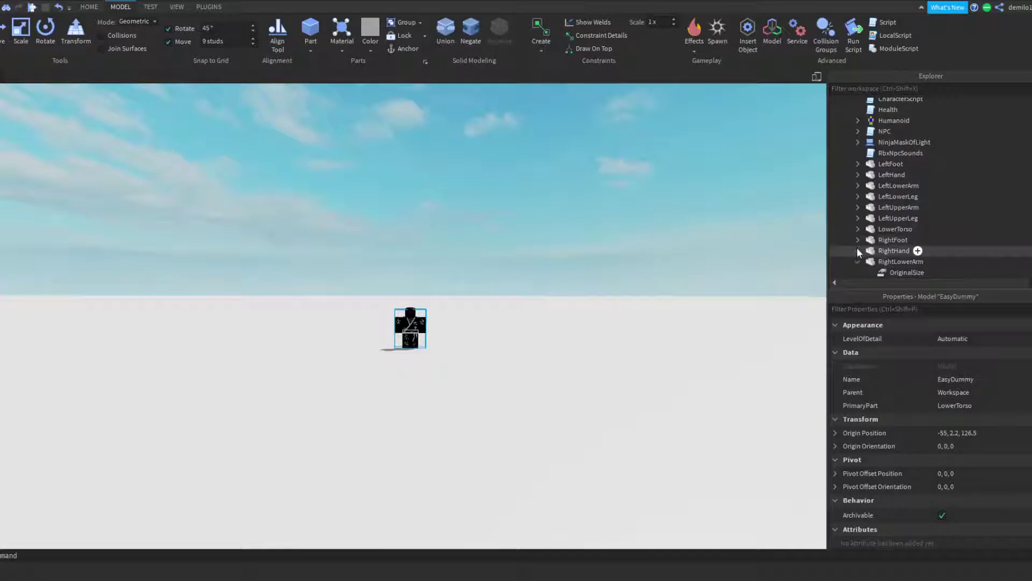
Collapse the expanded body-part entries of the EasyDummy model down to its Configuration folder
click(858, 231)
click(858, 252)
scroll(863, 252, down, 2)
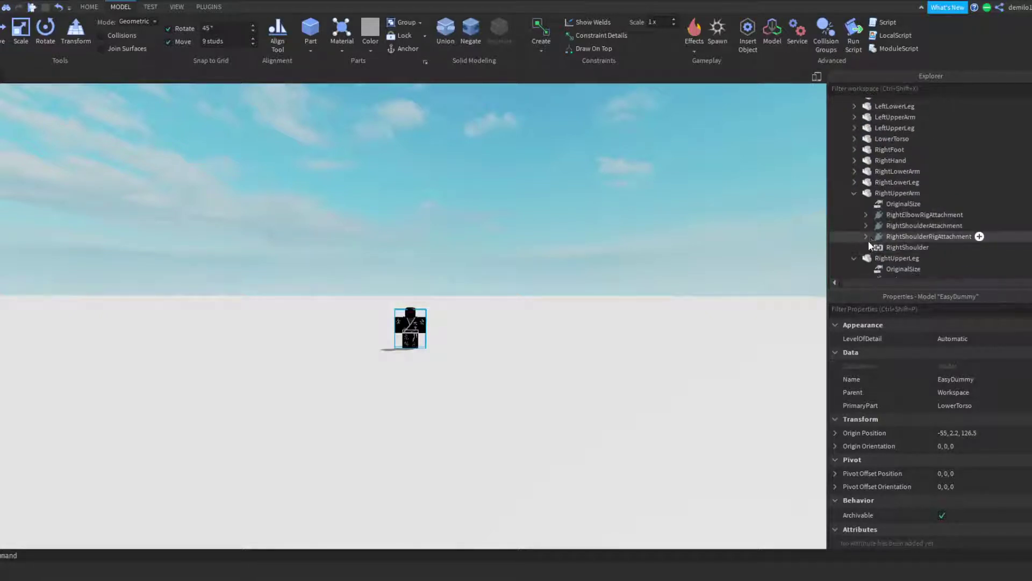
double_click(881, 195)
double_click(881, 204)
double_click(878, 214)
double_click(876, 225)
click(873, 236)
double_click(874, 235)
scroll(874, 235, down, 2)
Examine the AttackDamage setting in the Configuration folder and look at the dummy model it belongs to
click(881, 198)
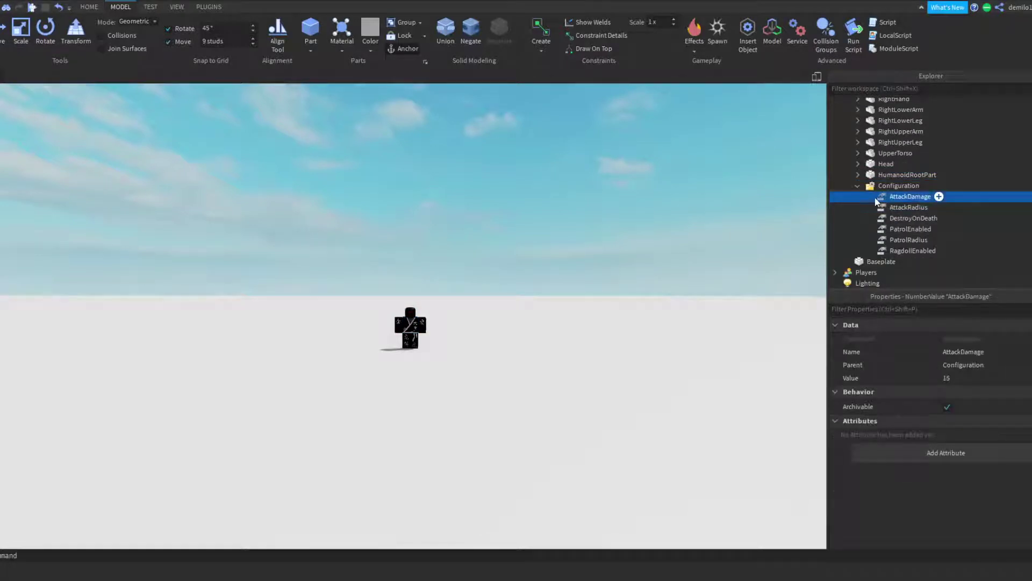
right_drag(656, 221, 683, 254)
scroll(656, 221, up, 2)
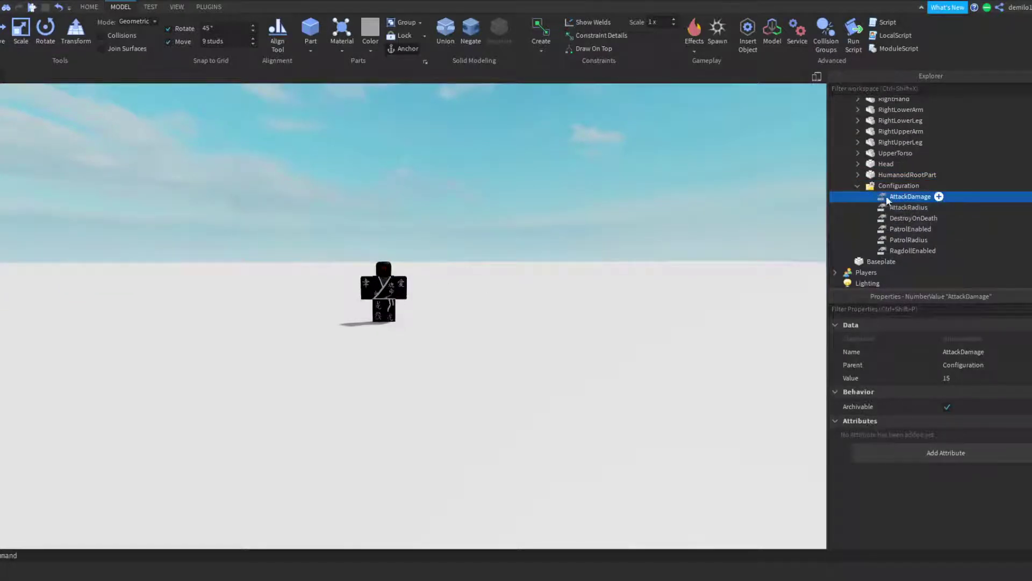
scroll(418, 263, up, 5)
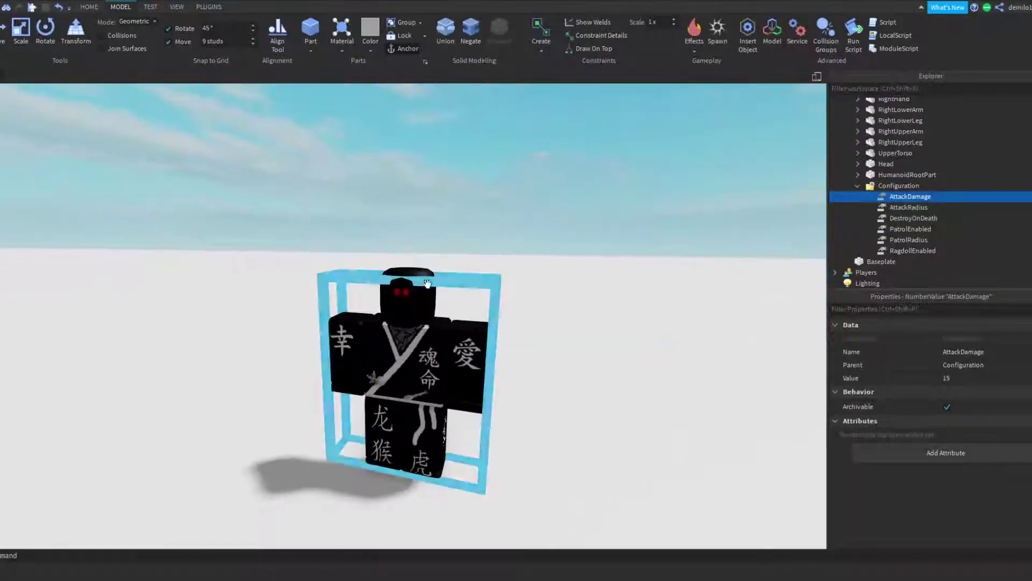
drag(220, 170, 540, 446)
scroll(975, 160, down, 7)
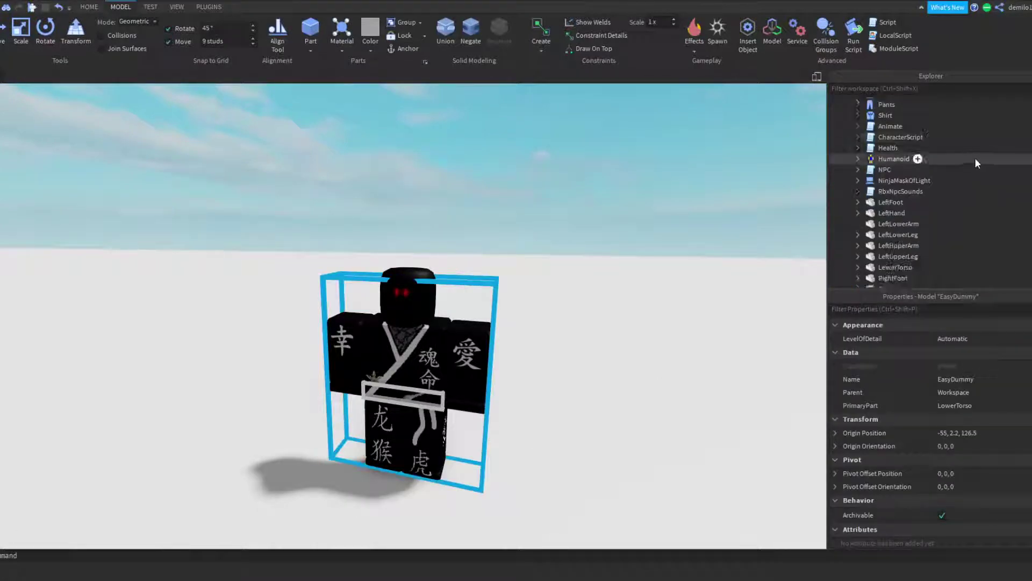
Examine the AttackRadius setting of the dummy's configuration
click(906, 212)
scroll(517, 194, down, 5)
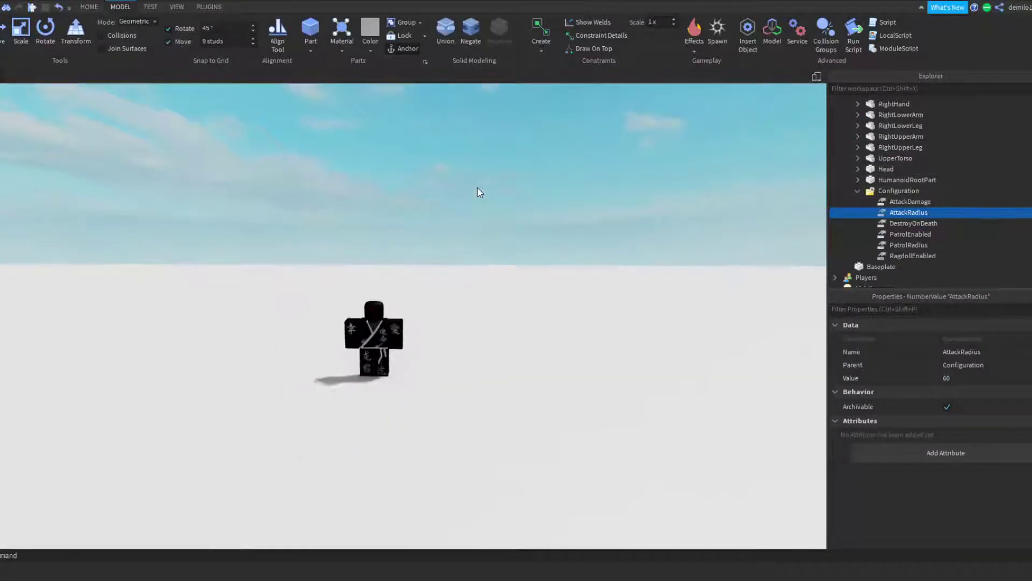
scroll(563, 343, up, 3)
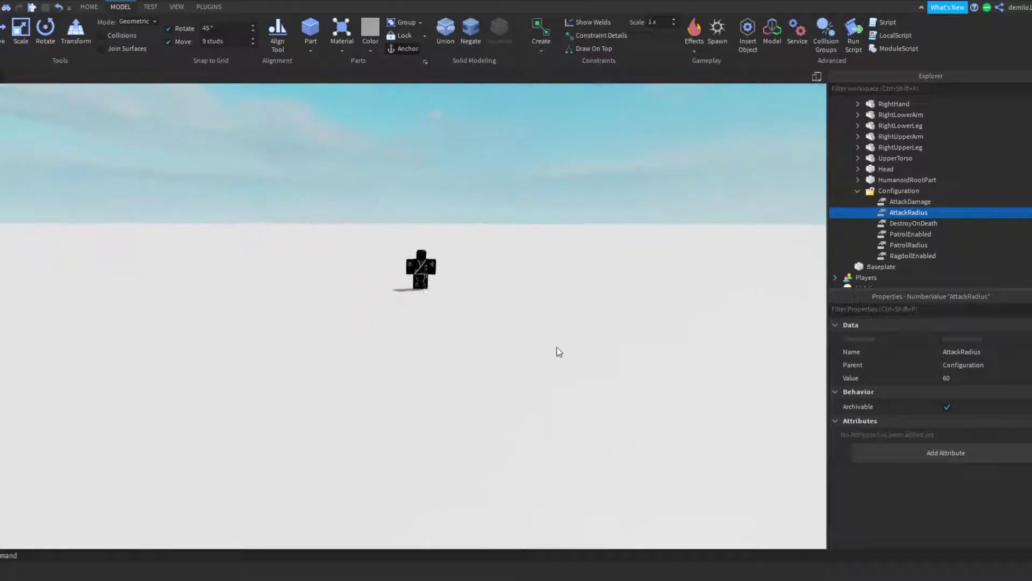
scroll(338, 185, up, 5)
Insert a block part at the dummy and set its size to 60, 1, 60 to illustrate the attack radius
right_drag(339, 185, 440, 271)
scroll(361, 269, down, 3)
click(310, 31)
scroll(381, 236, down, 4)
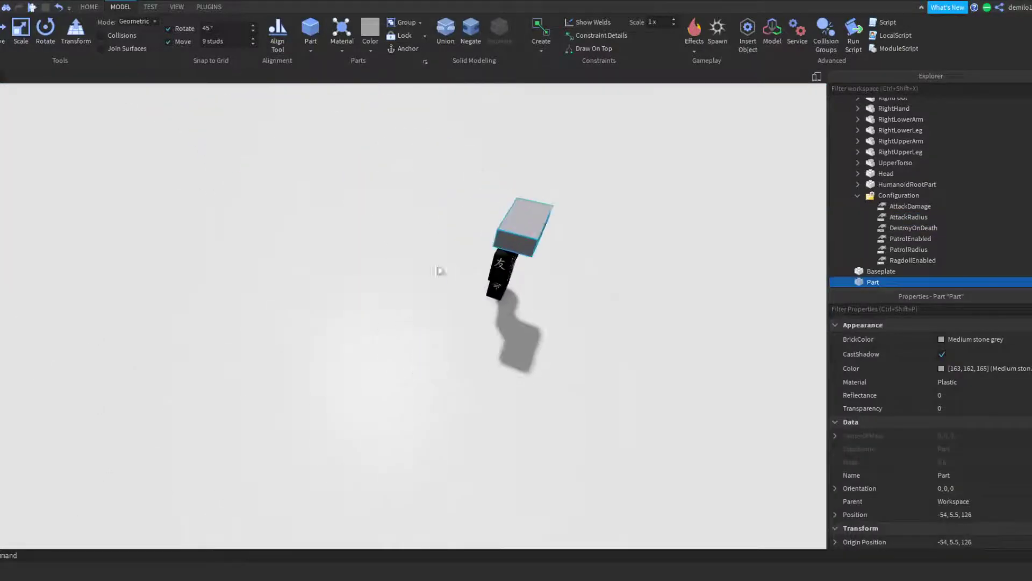
scroll(969, 476, down, 5)
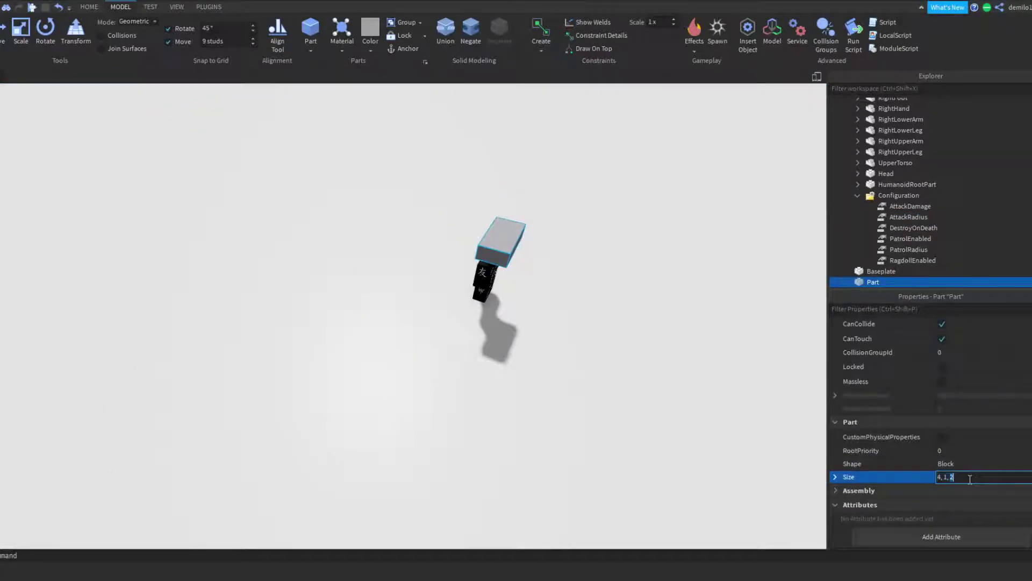
text(60,1,)
key(Return)
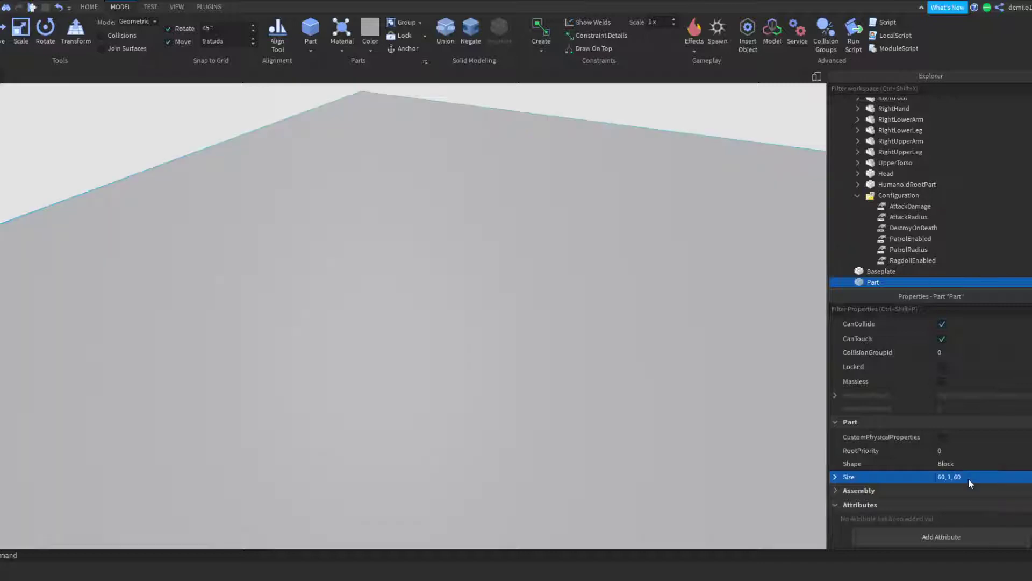
Look over the area covered by the demonstration part around the dummy and delete the part
scroll(353, 288, down, 5)
right_drag(425, 321, 569, 432)
scroll(569, 434, up, 5)
scroll(569, 433, up, 3)
scroll(296, 287, down, 4)
key(Delete)
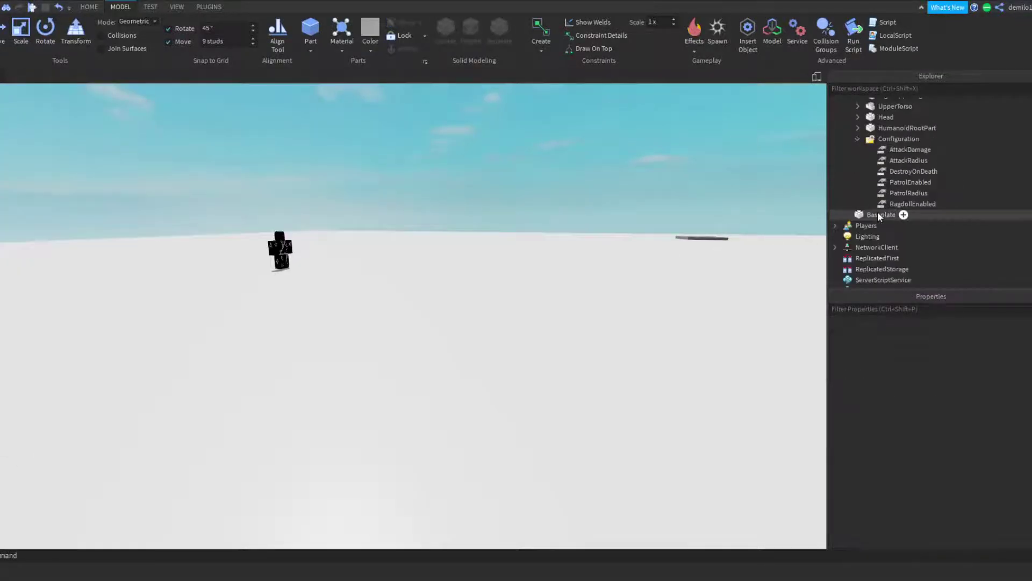
Examine the DestroyOnDeath setting of the dummy's configuration
click(887, 171)
right_drag(595, 228, 543, 220)
scroll(543, 219, up, 5)
scroll(543, 220, down, 4)
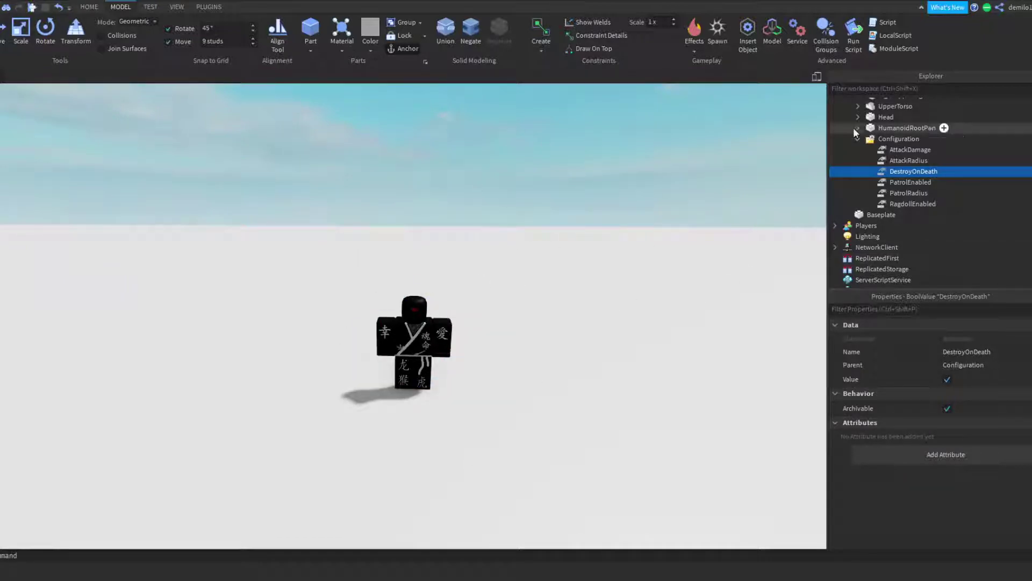
Examine the PatrolEnabled setting of the dummy's configuration
click(888, 182)
right_drag(810, 214, 811, 214)
scroll(811, 214, down, 5)
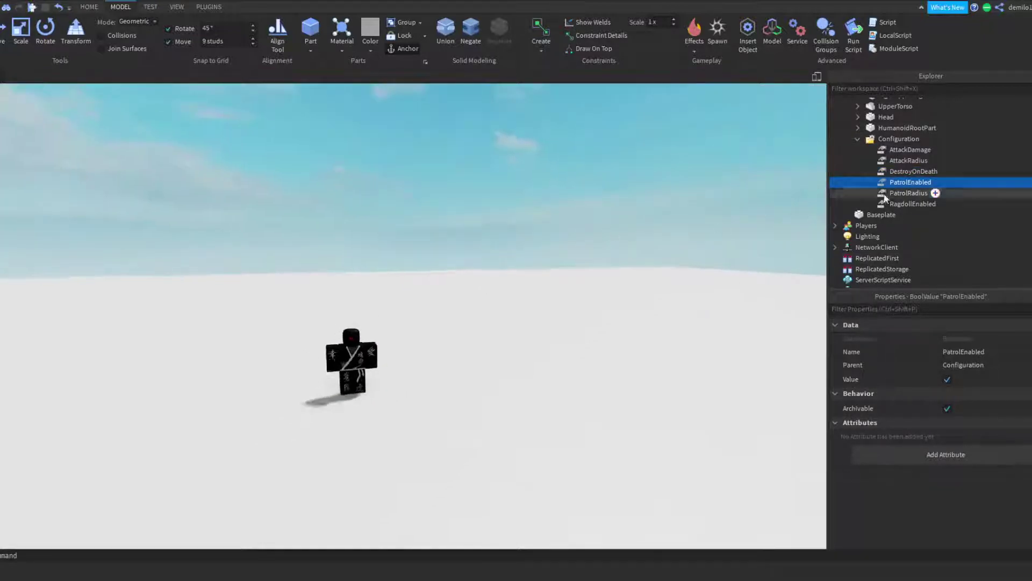
scroll(564, 269, up, 2)
right_drag(364, 312, 362, 308)
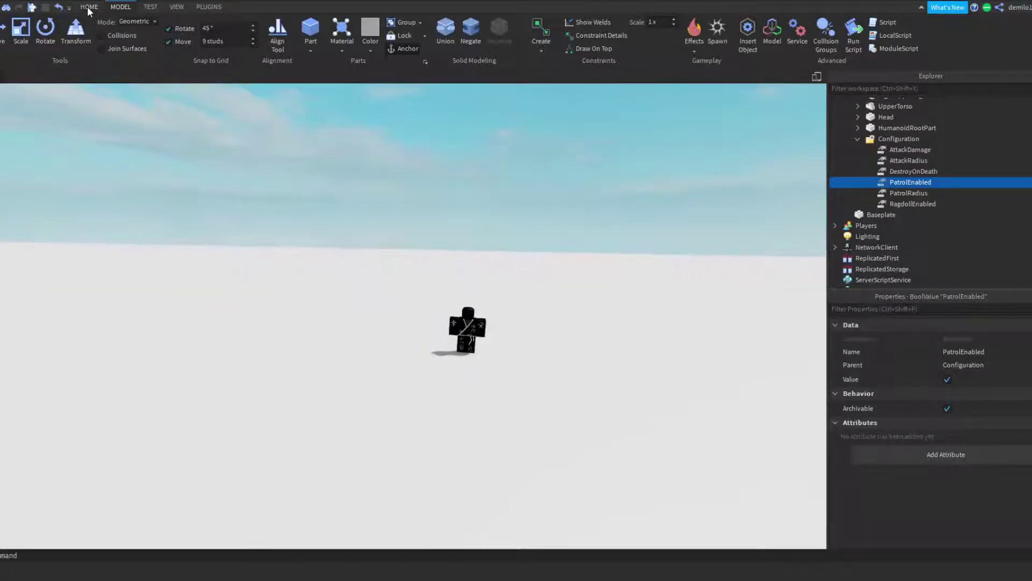
Run the simulation to watch the dummy's patrol behaviour and stop it again
click(89, 7)
key(F8)
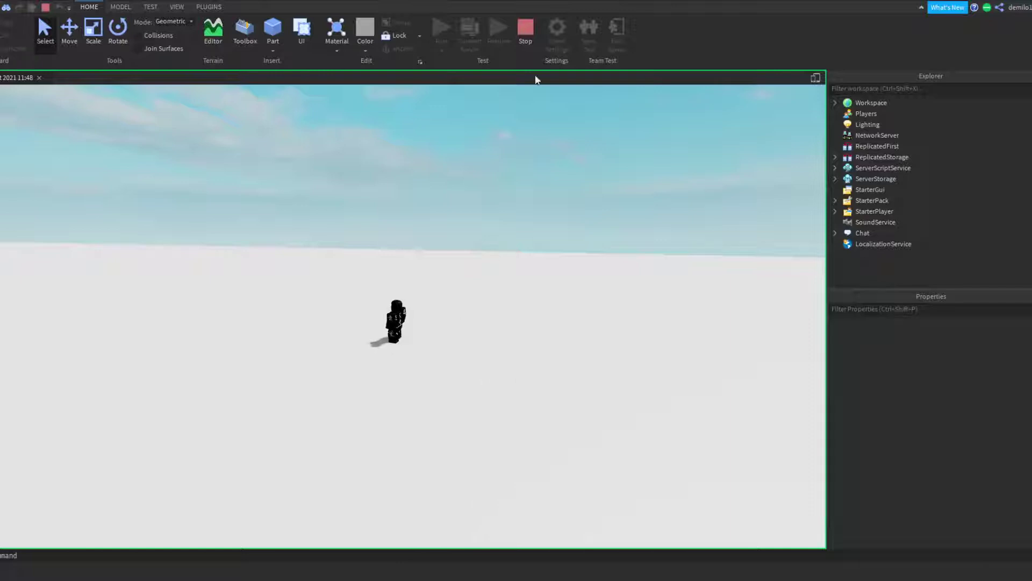
key(shift+F5)
right_drag(369, 321, 368, 321)
scroll(369, 321, up, 6)
scroll(368, 321, down, 10)
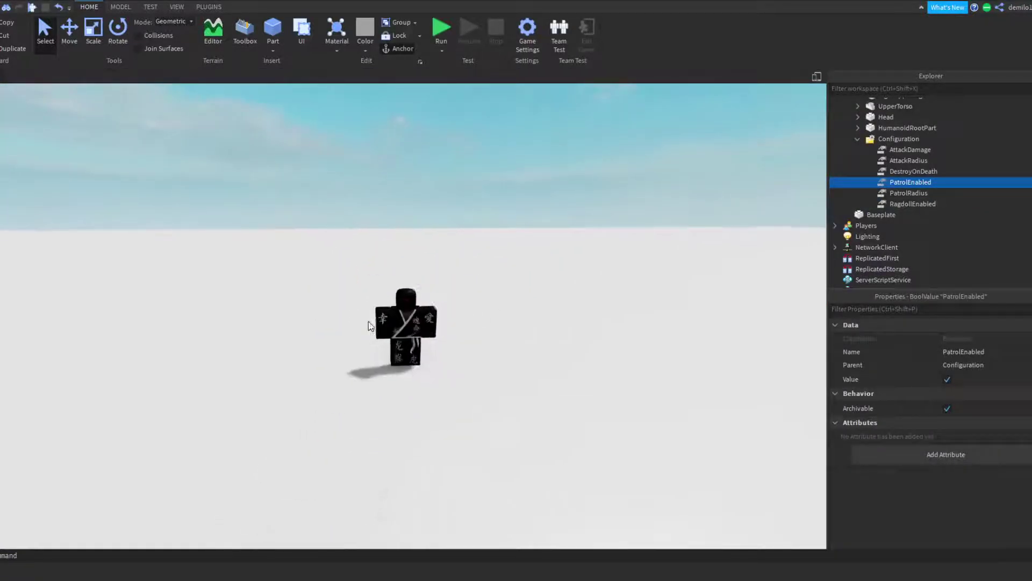
Examine the PatrolRadius setting and view the baseplate area around the dummy
click(914, 192)
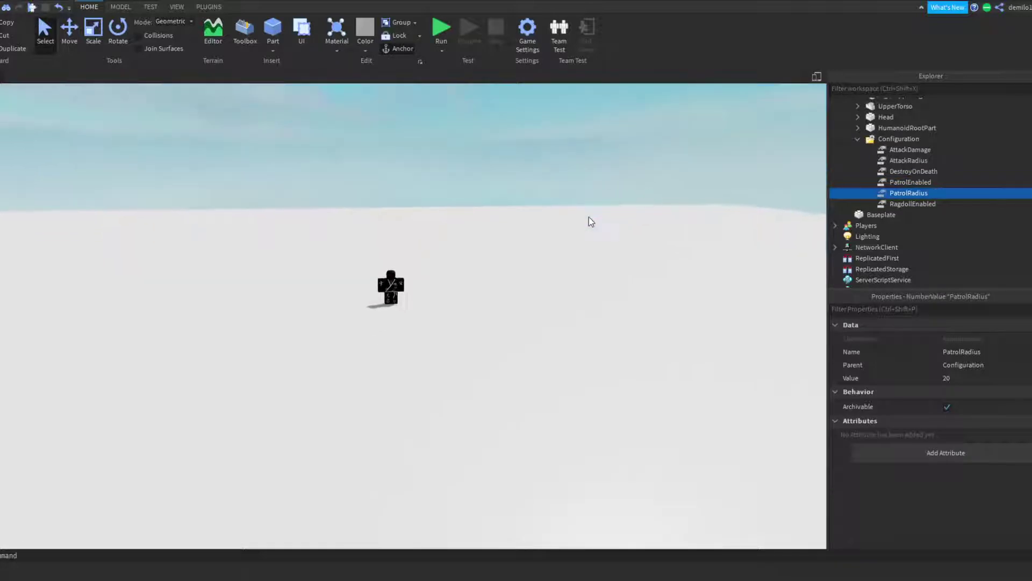
right_drag(589, 217, 588, 217)
scroll(589, 217, up, 3)
scroll(265, 308, down, 3)
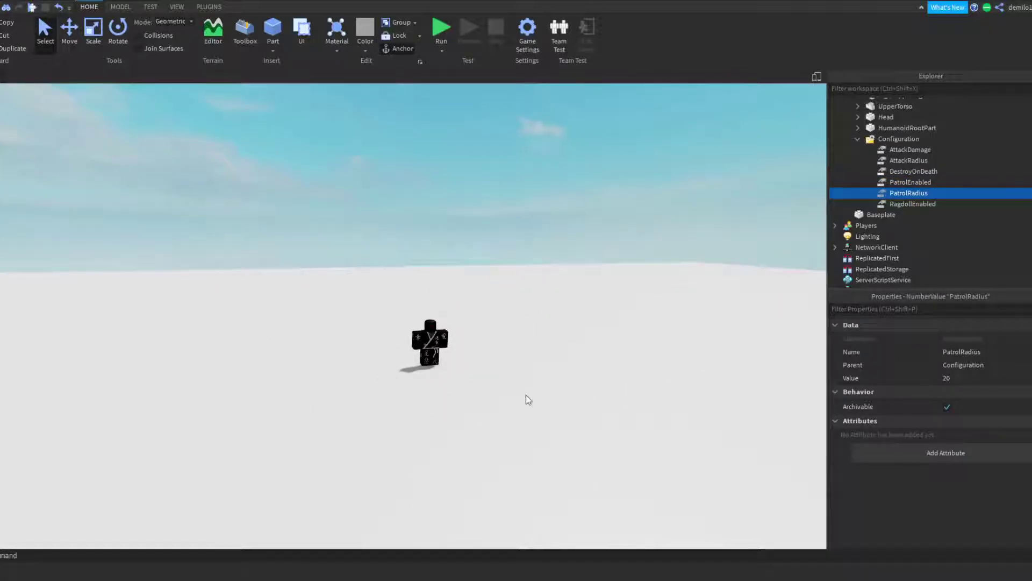
right_drag(347, 413, 347, 413)
scroll(392, 290, down, 10)
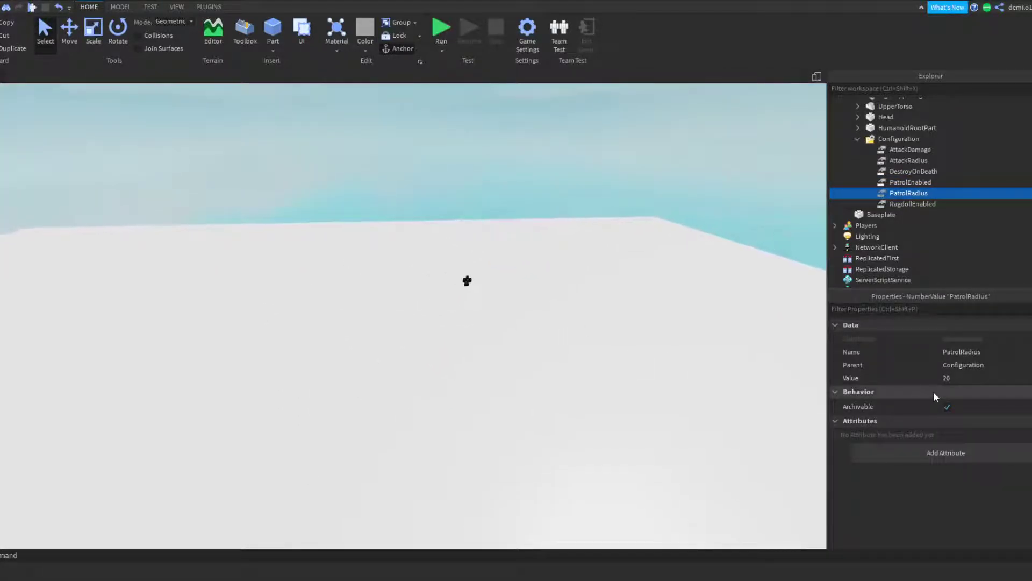
right_drag(663, 357, 548, 314)
scroll(548, 314, down, 5)
right_drag(212, 260, 432, 348)
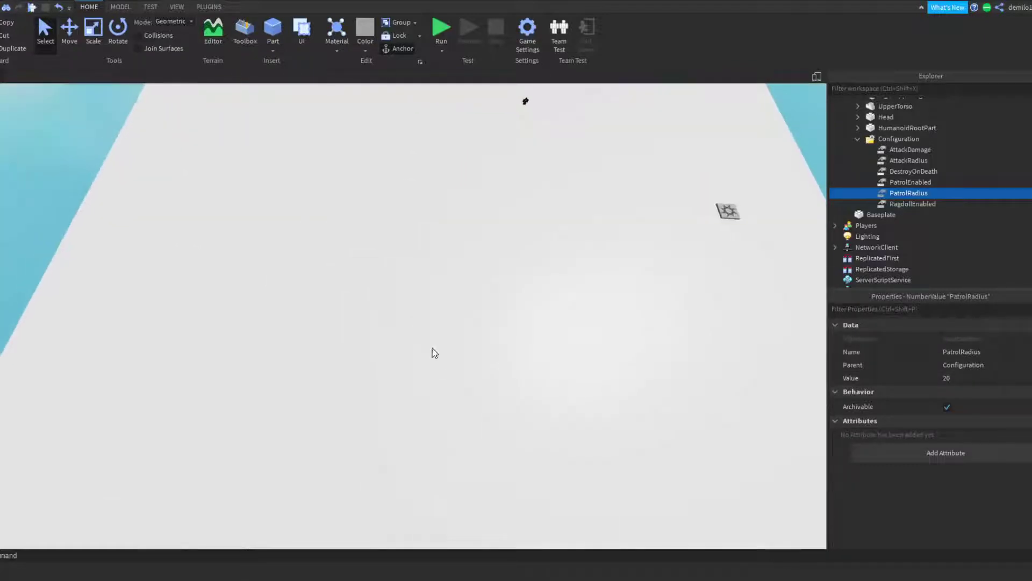
scroll(432, 347, down, 3)
scroll(535, 162, up, 8)
right_drag(534, 161, 534, 161)
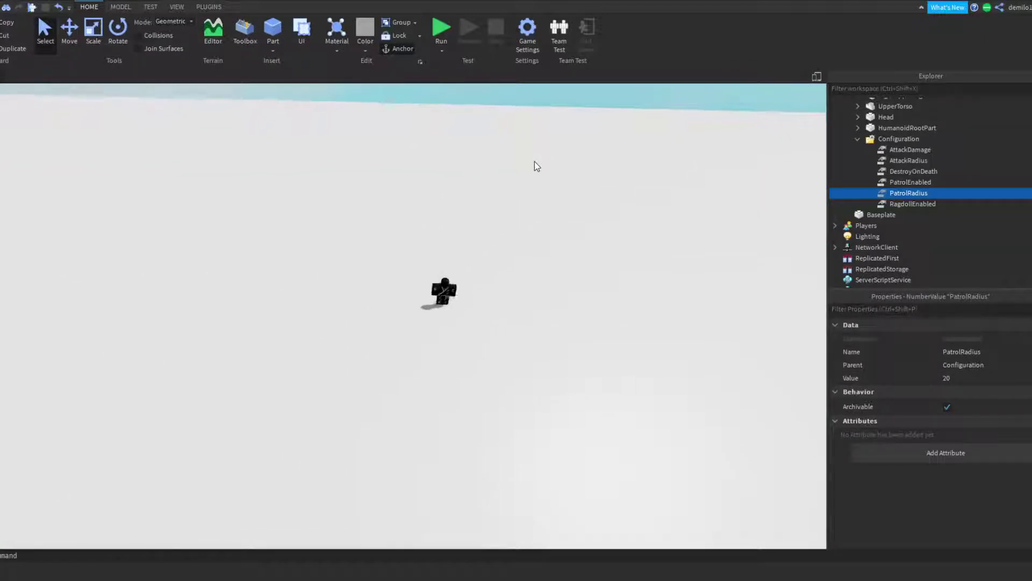
Examine the RagdollEnabled setting and look closely at the dummy's body
click(873, 204)
scroll(588, 237, up, 5)
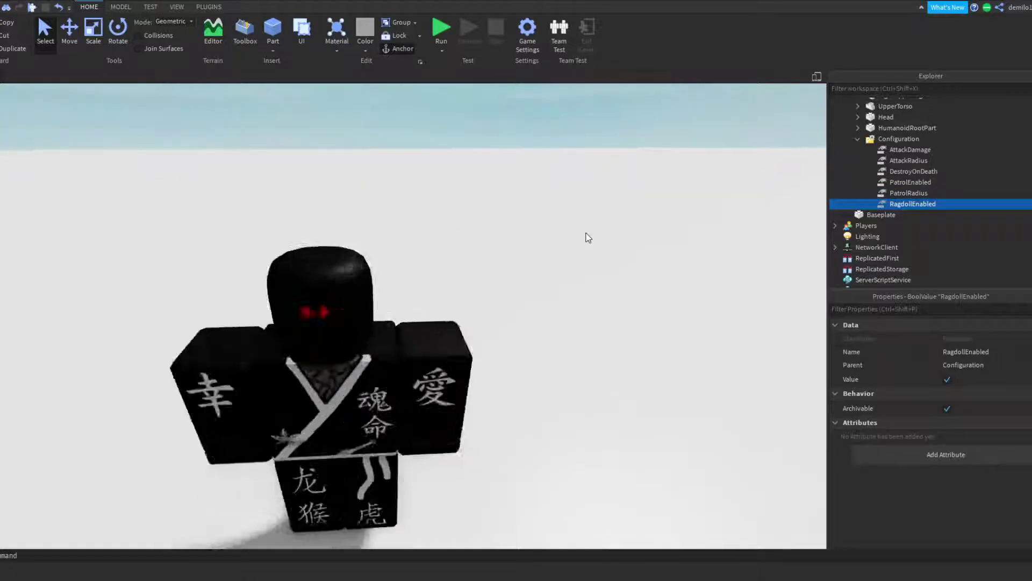
right_drag(586, 233, 587, 234)
click(426, 332)
right_drag(427, 331, 458, 325)
scroll(862, 199, up, 1)
Expand the dummy's Animations folder and examine the AttackAnimation object
double_click(875, 146)
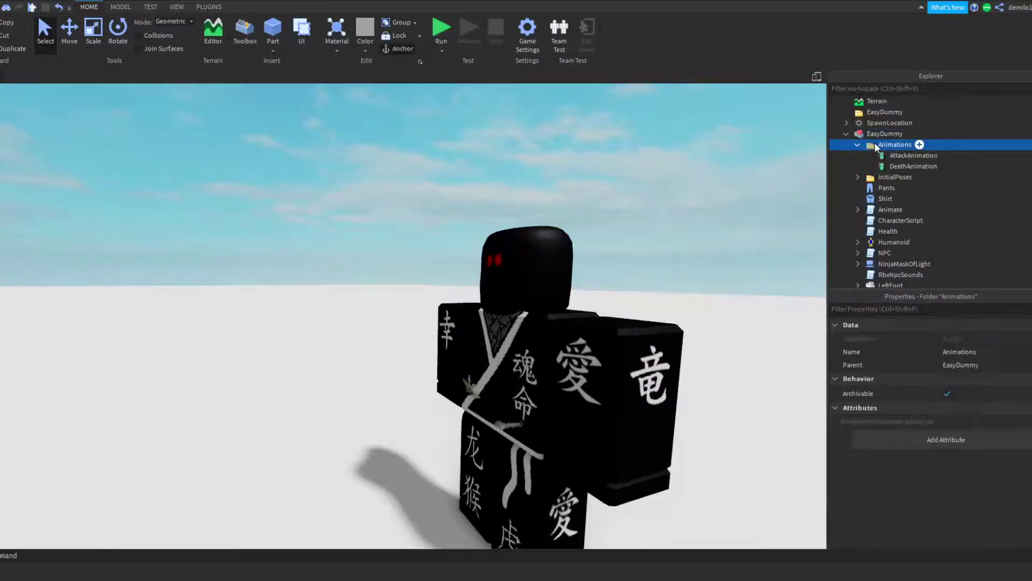
right_drag(786, 167, 786, 168)
click(875, 156)
right_drag(667, 216, 664, 218)
scroll(667, 216, down, 2)
scroll(667, 216, up, 3)
scroll(668, 216, down, 2)
scroll(669, 221, down, 2)
Examine the DeathAnimation object in the dummy's Animations folder
click(914, 166)
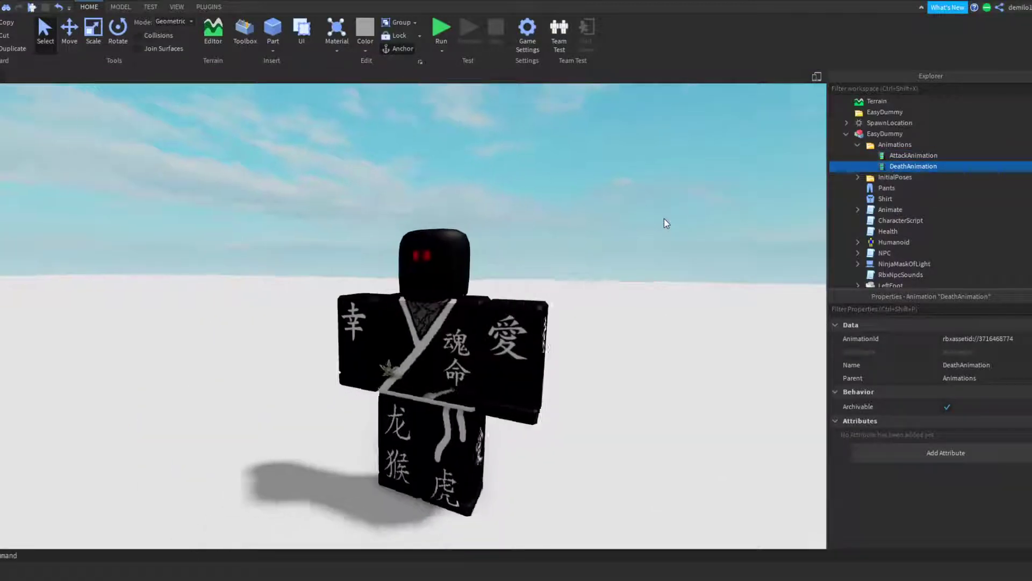
scroll(663, 218, up, 3)
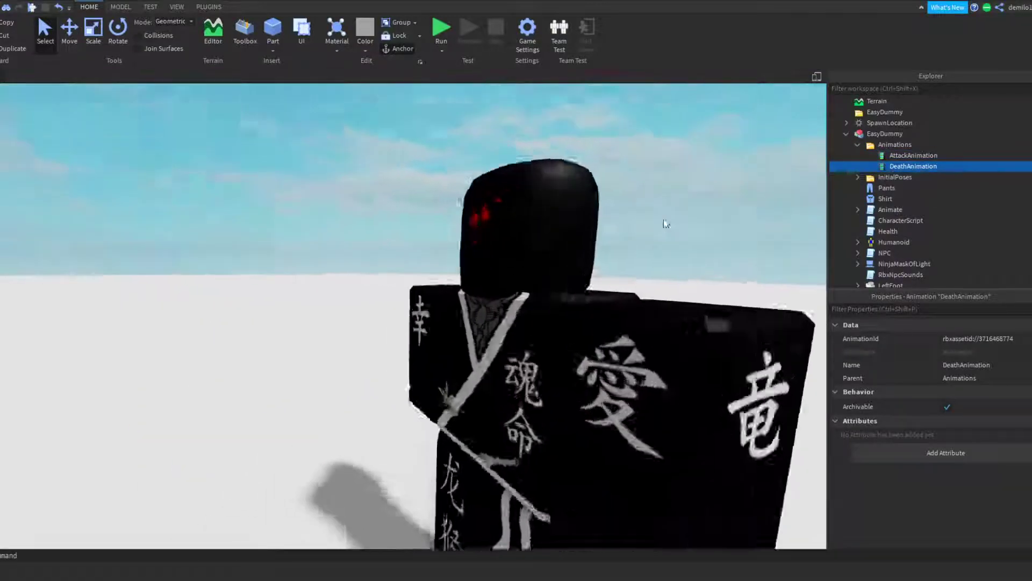
scroll(666, 223, down, 4)
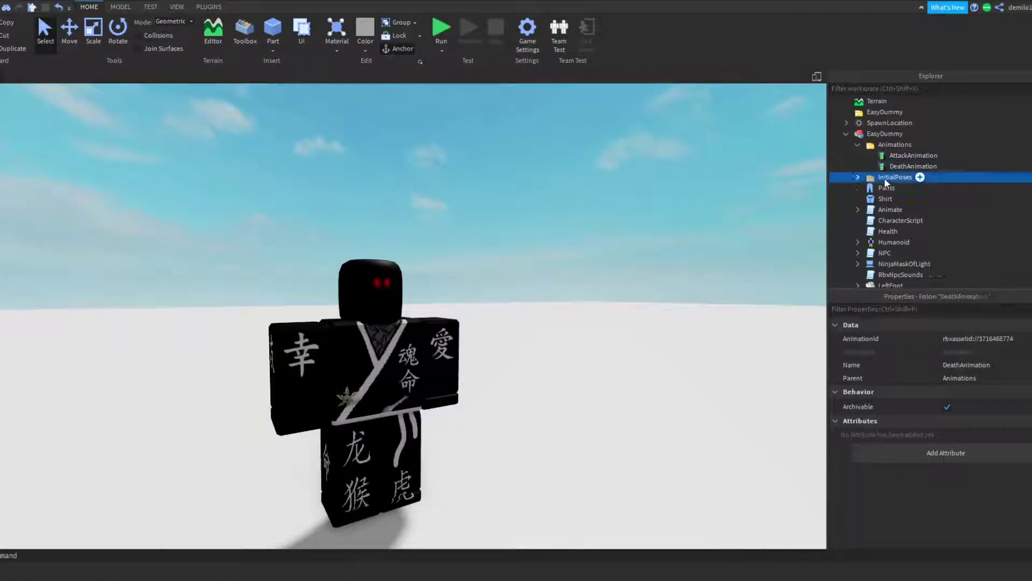
Look into the InitialPoses folder and collapse it together with the Animations folder
double_click(885, 178)
double_click(877, 146)
double_click(867, 155)
scroll(860, 178, down, 2)
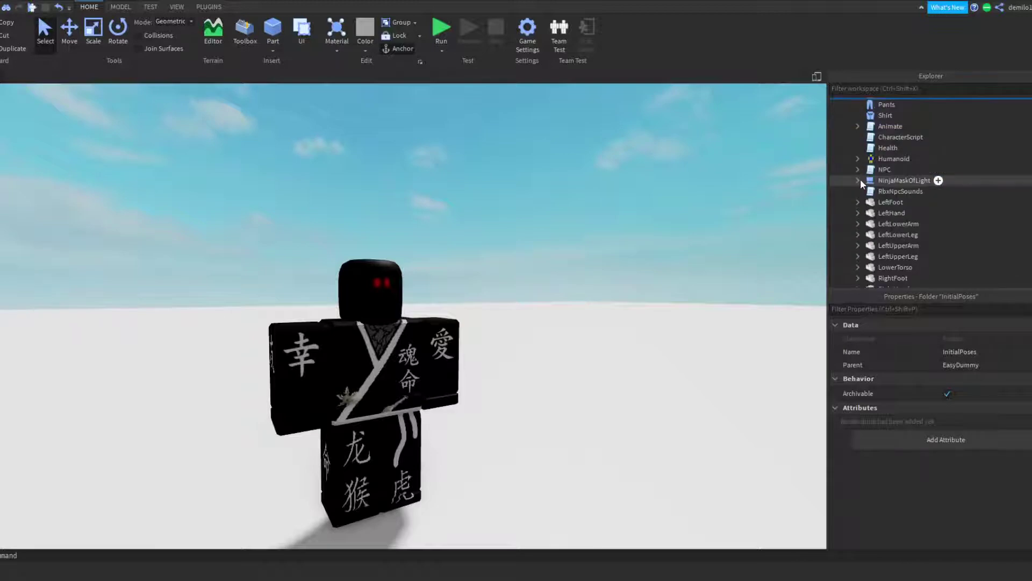
Expand the NPC script's contents, open the script and go to its configuration constants
click(858, 170)
double_click(864, 178)
scroll(210, 218, down, 6)
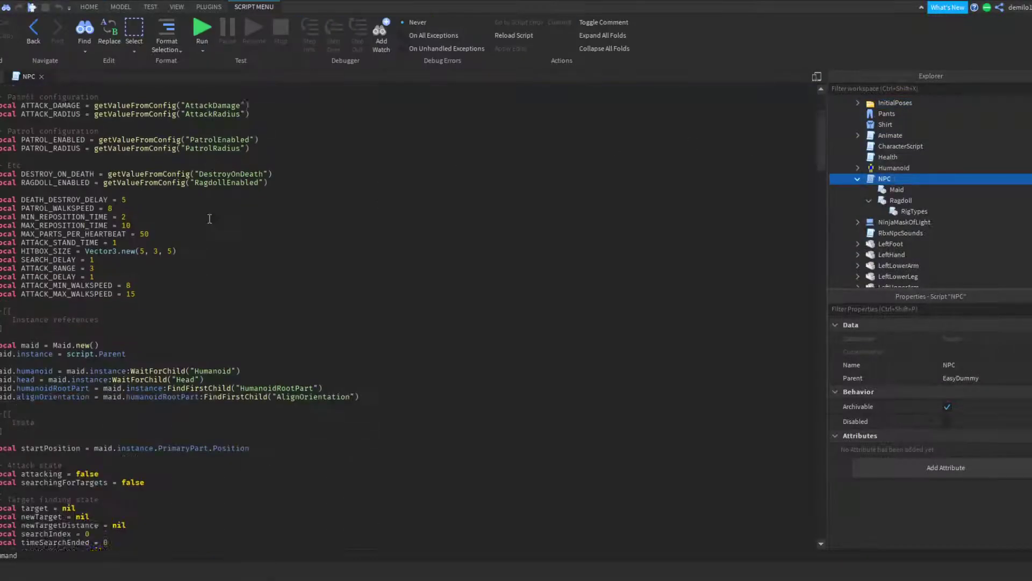
scroll(210, 219, down, 1)
Examine the script's constants for death destroy delay, patrol walk speed and minimum reposition time
drag(156, 269, 3, 175)
click(71, 182)
click(51, 174)
scroll(74, 197, up, 1)
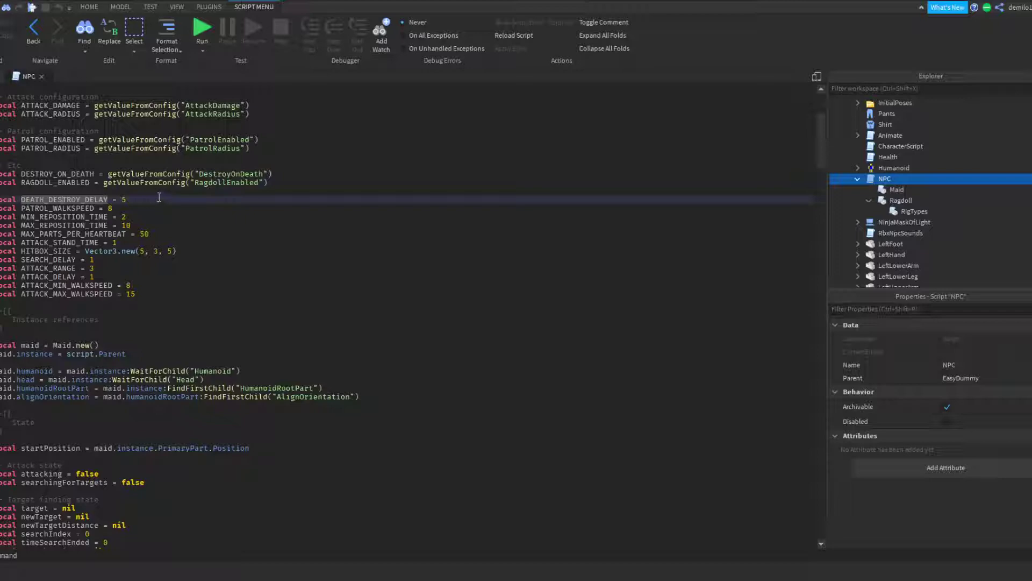
click(124, 209)
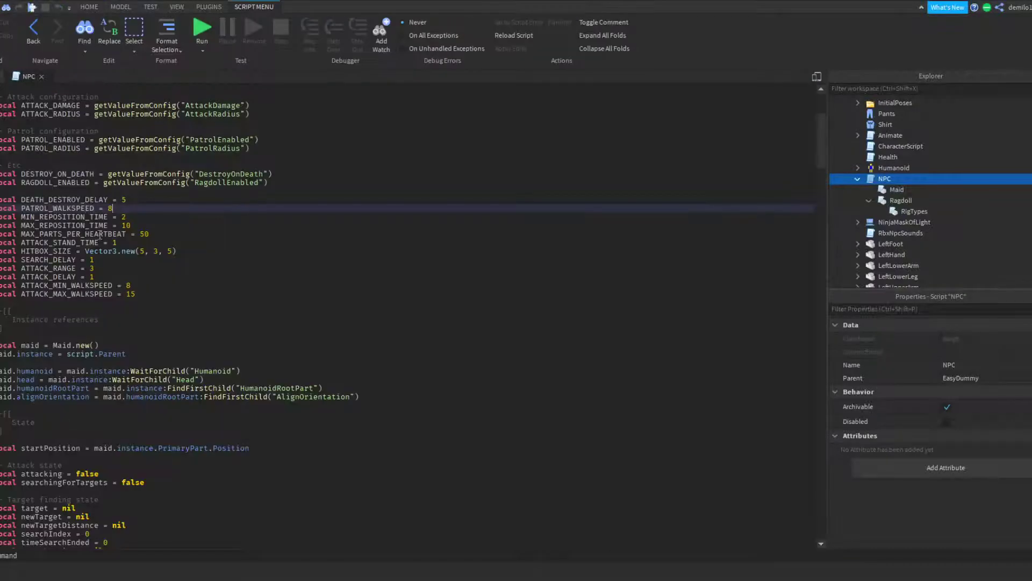
double_click(55, 217)
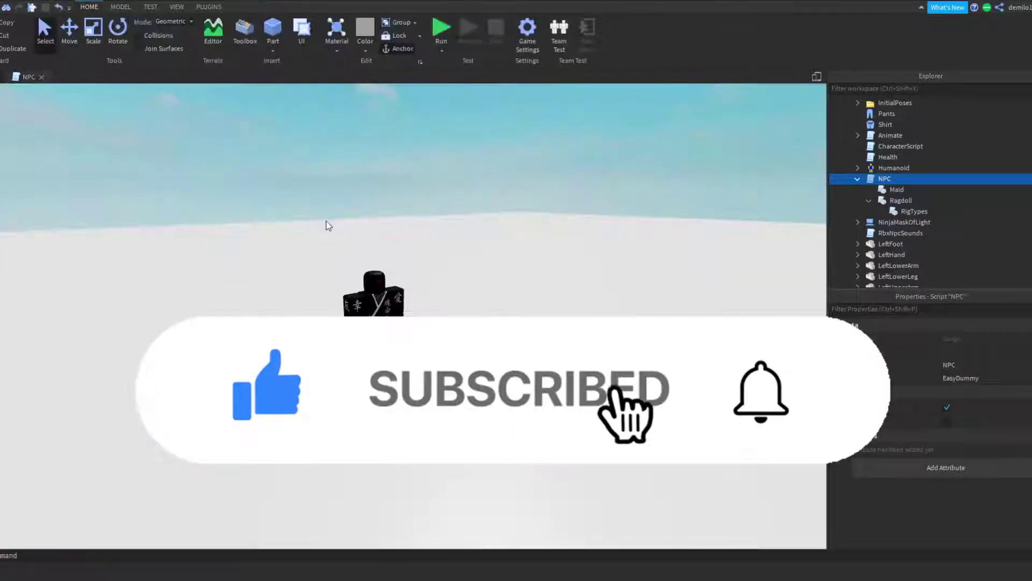
Return to the 3D view and examine the dummy's position on the baseplate from several angles
scroll(326, 224, down, 5)
mouse_move(326, 220)
right_down()
mouse_move(335, 240)
mouse_move(340, 226)
right_up()
scroll(335, 228, up, 4)
scroll(334, 228, down, 2)
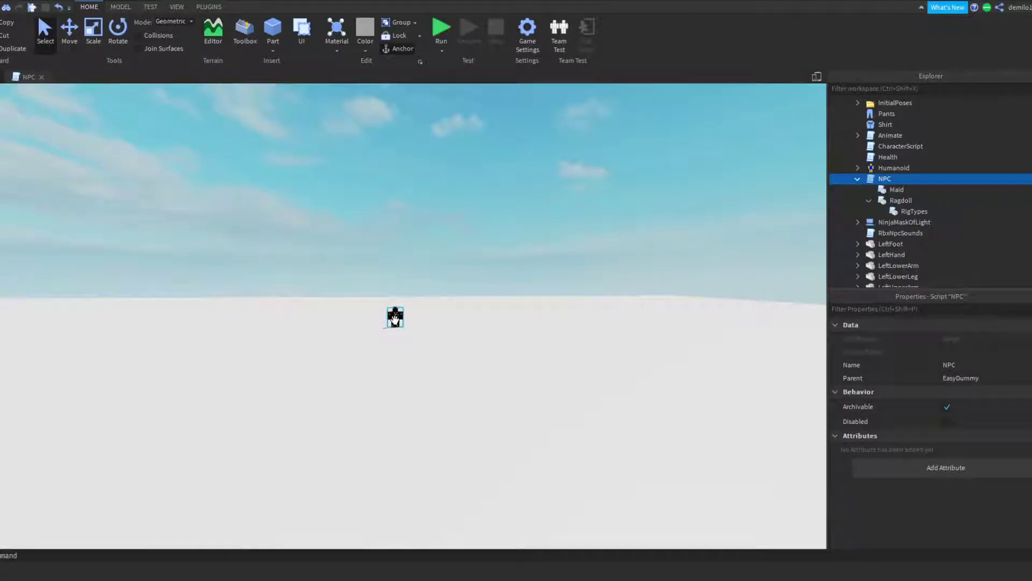
scroll(401, 397, up, 3)
right_drag(402, 397, 443, 316)
scroll(443, 316, down, 3)
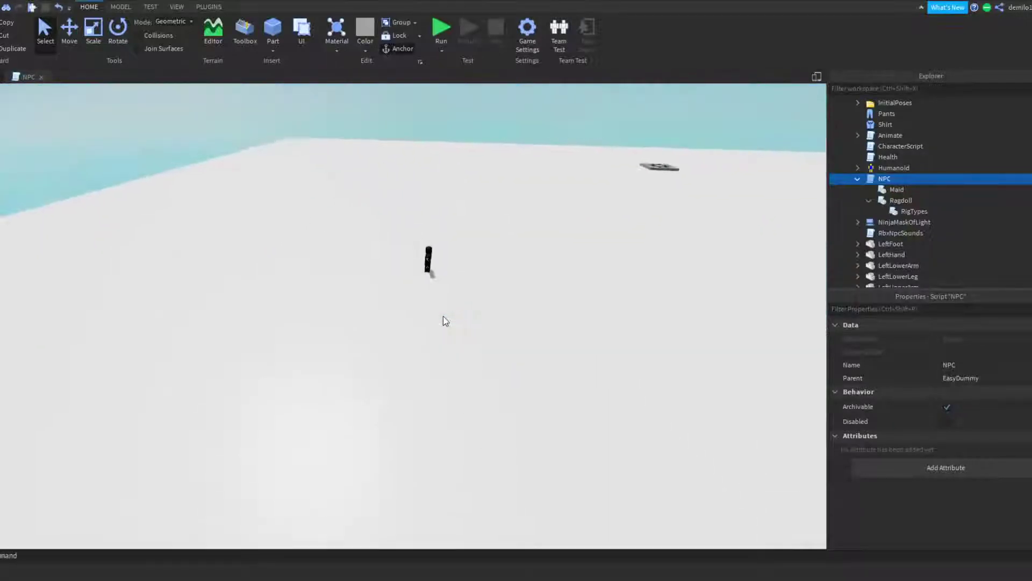
Select the EasyDummy model in the 3D view and go back to the NPC script
drag(348, 191, 507, 339)
right_drag(507, 339, 492, 343)
scroll(506, 334, up, 3)
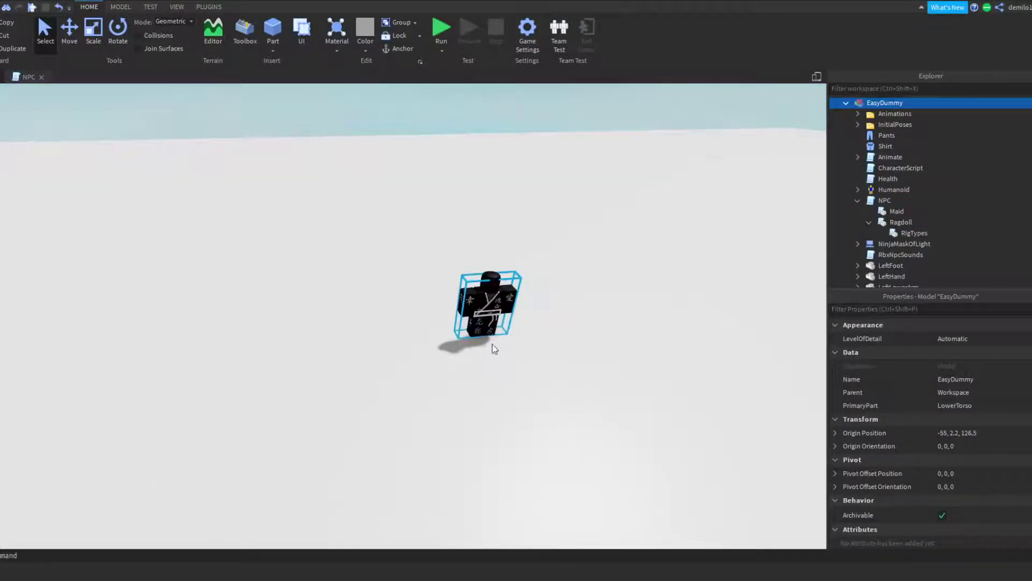
click(29, 76)
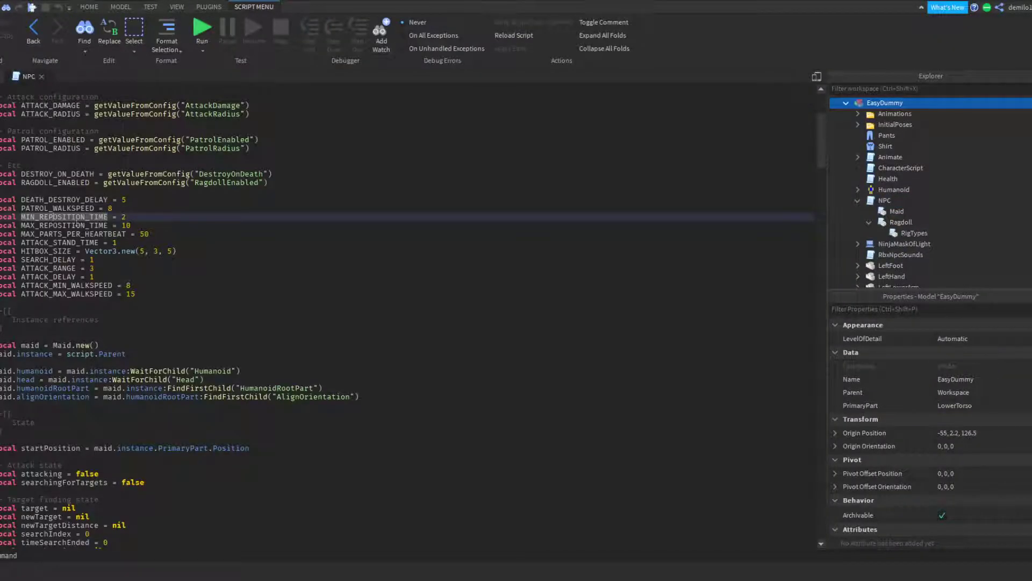
Examine the script's constants from MAX_PARTS_PER_HEARTBEAT to ATTACK_MAX_WALKSPEED, including hitbox size, search delay, attack range and attack delay
double_click(24, 233)
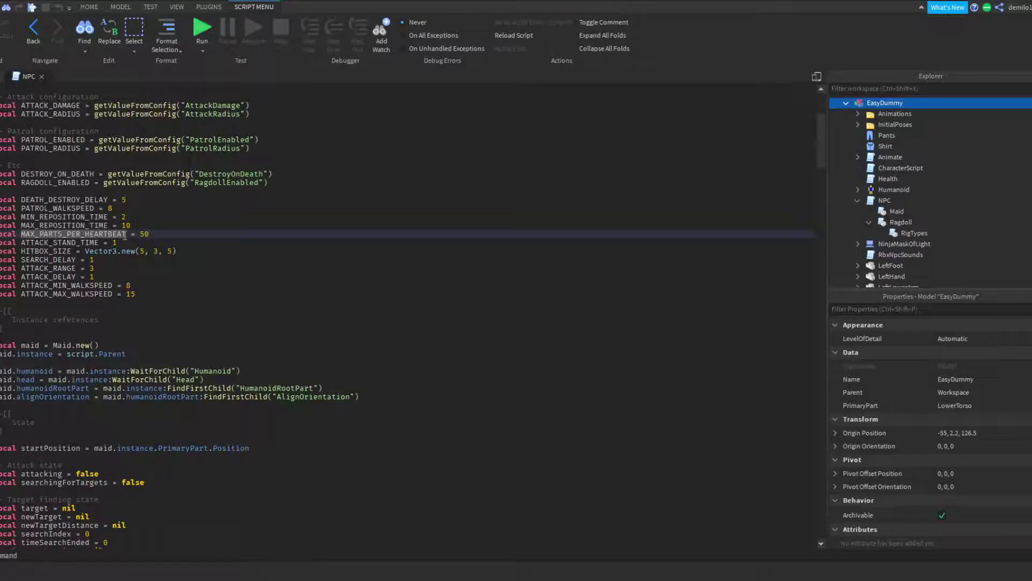
double_click(54, 243)
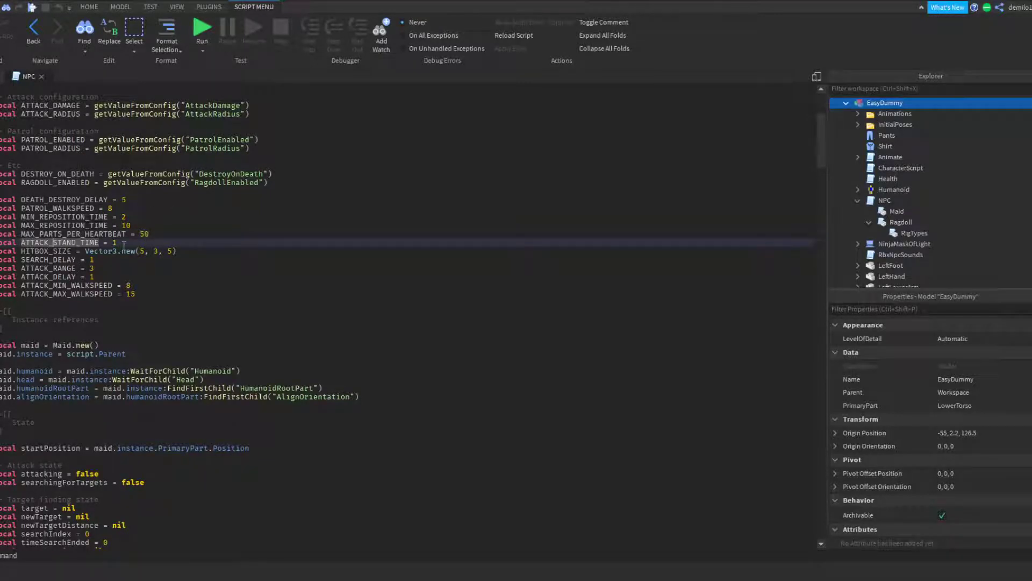
double_click(35, 260)
double_click(53, 250)
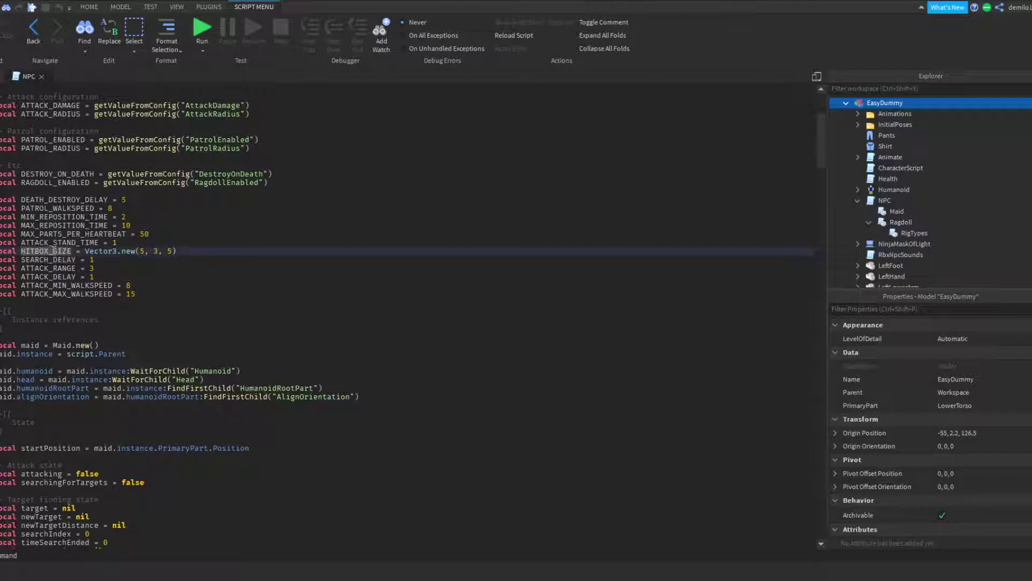
double_click(39, 260)
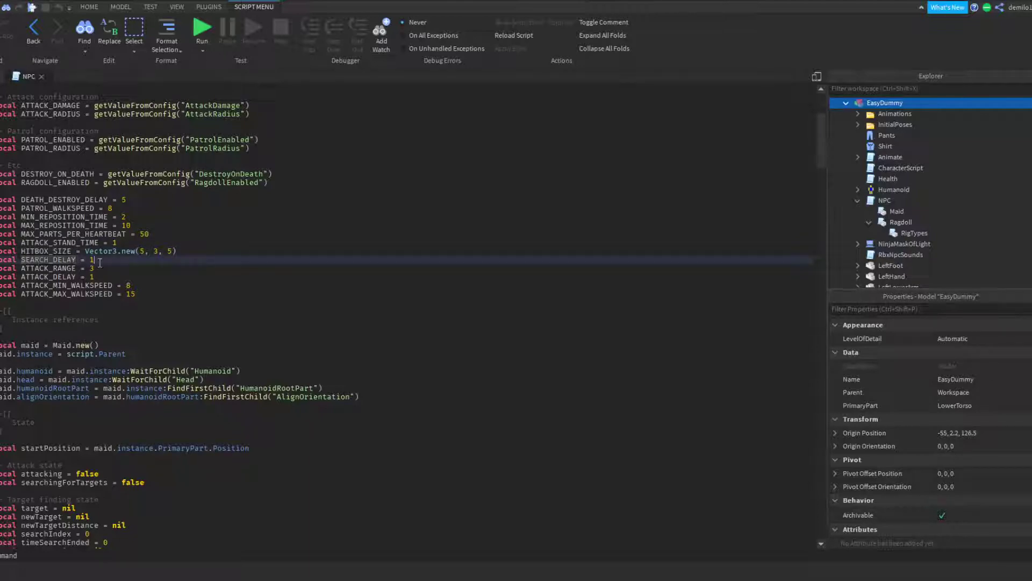
double_click(53, 268)
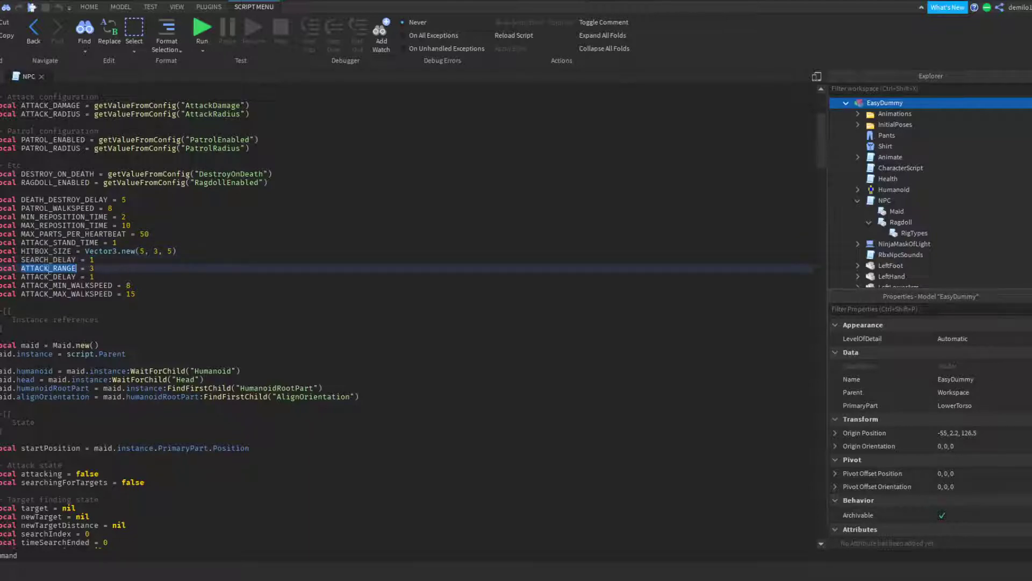
double_click(63, 275)
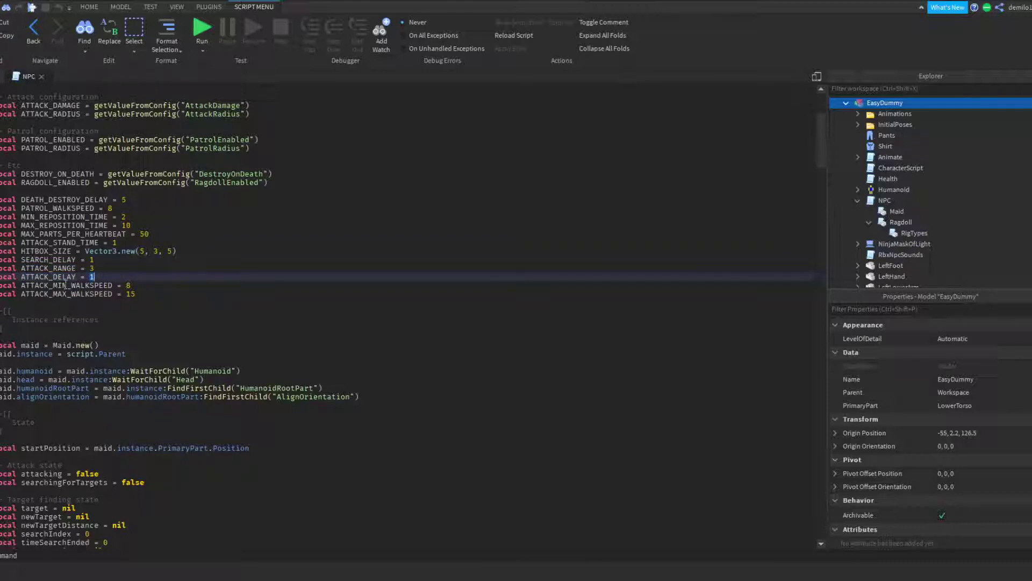
double_click(65, 284)
click(140, 295)
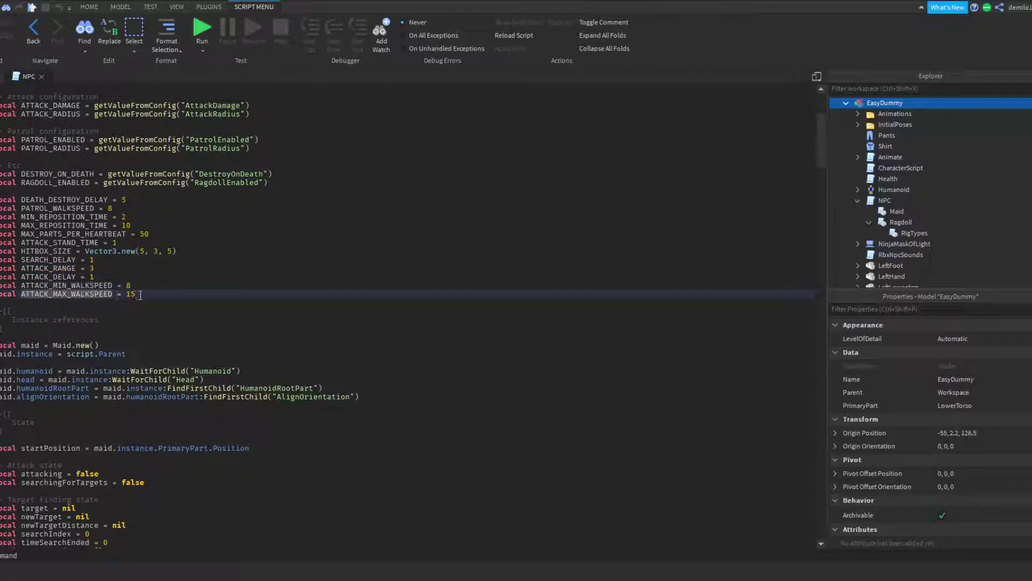
scroll(140, 294, down, 3)
scroll(95, 328, down, 2)
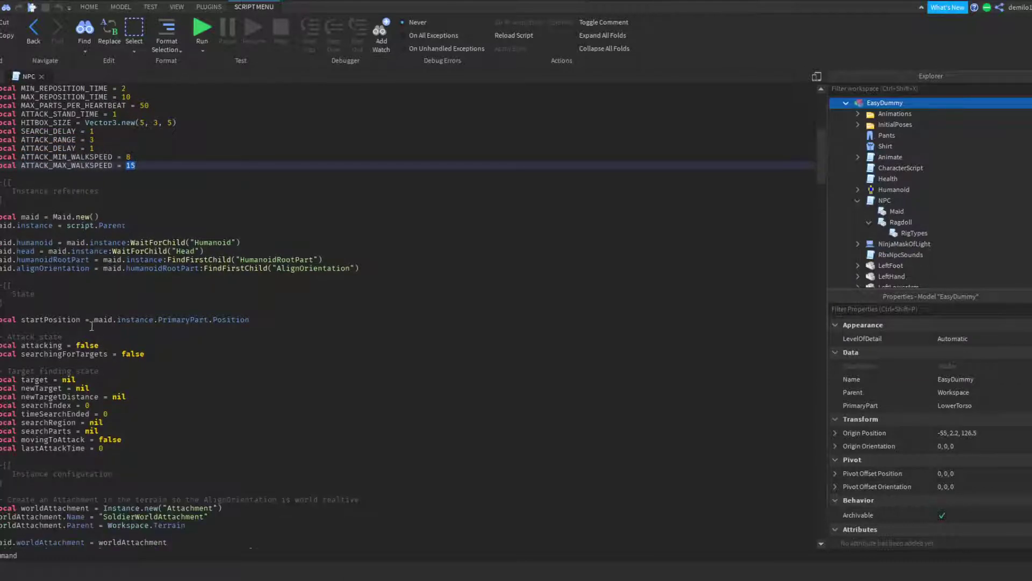
Collapse the NPC script's contents and close the script to return to the 3D view
scroll(92, 318, up, 4)
click(858, 200)
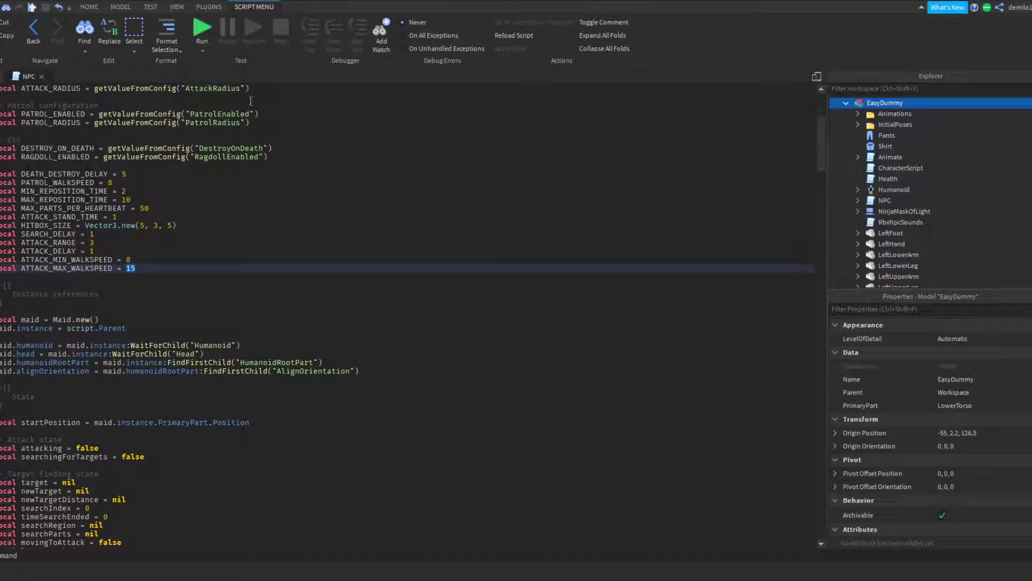
click(41, 77)
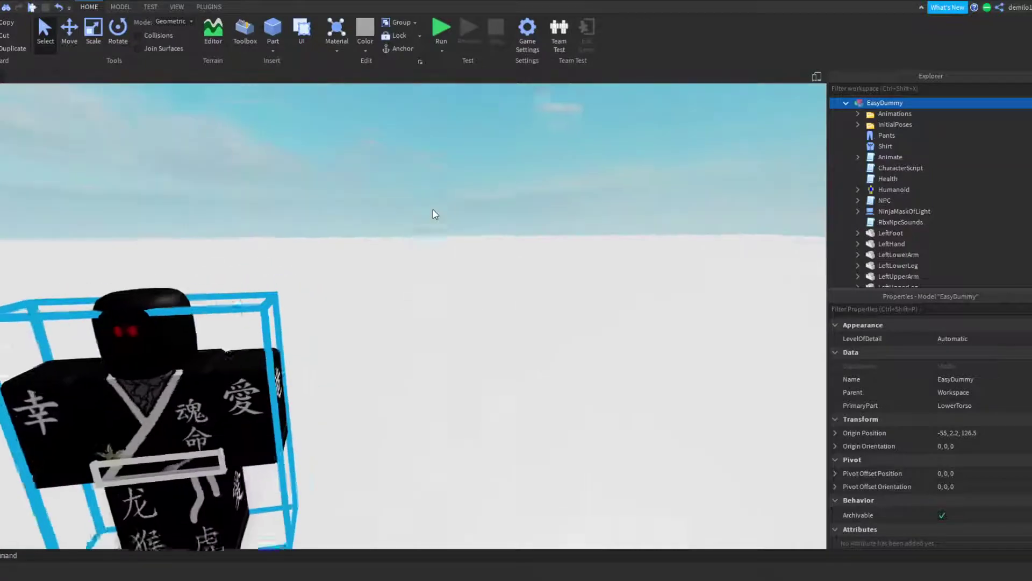
Centre the dummy in the 3D view, select the EasyDummy model and view it from farther back
click(434, 208)
scroll(434, 209, down, 4)
scroll(397, 223, up, 5)
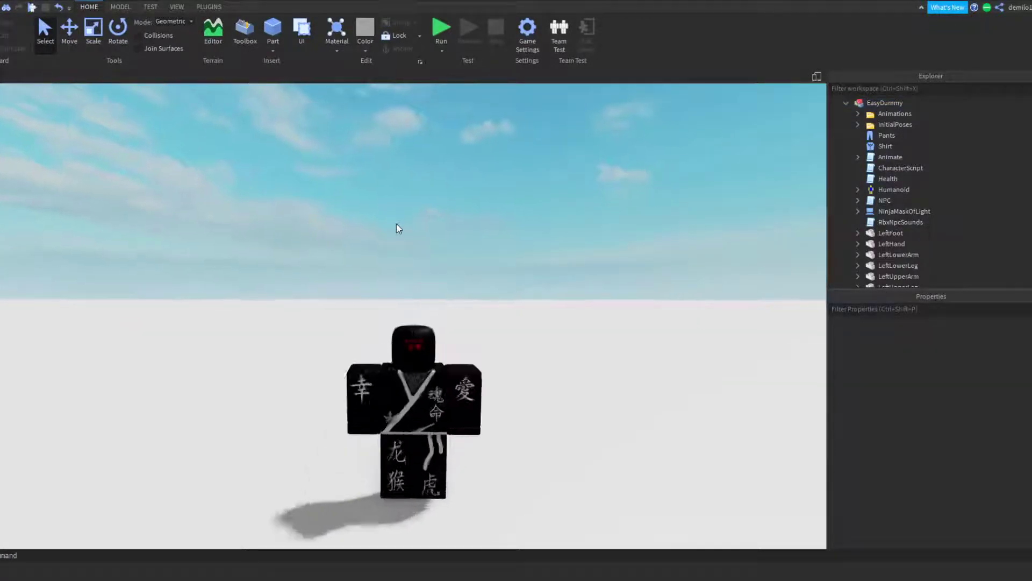
key(s)
click(381, 379)
click(460, 421)
click(411, 395)
key(s)
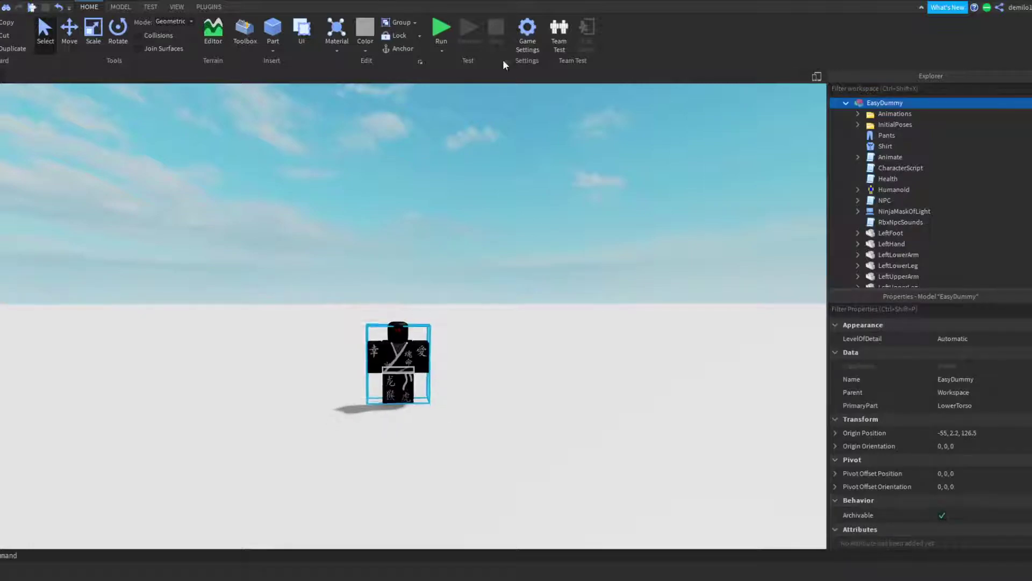
Start a play test and examine how the dummy patrols, approaches and attacks the player character
key(F5)
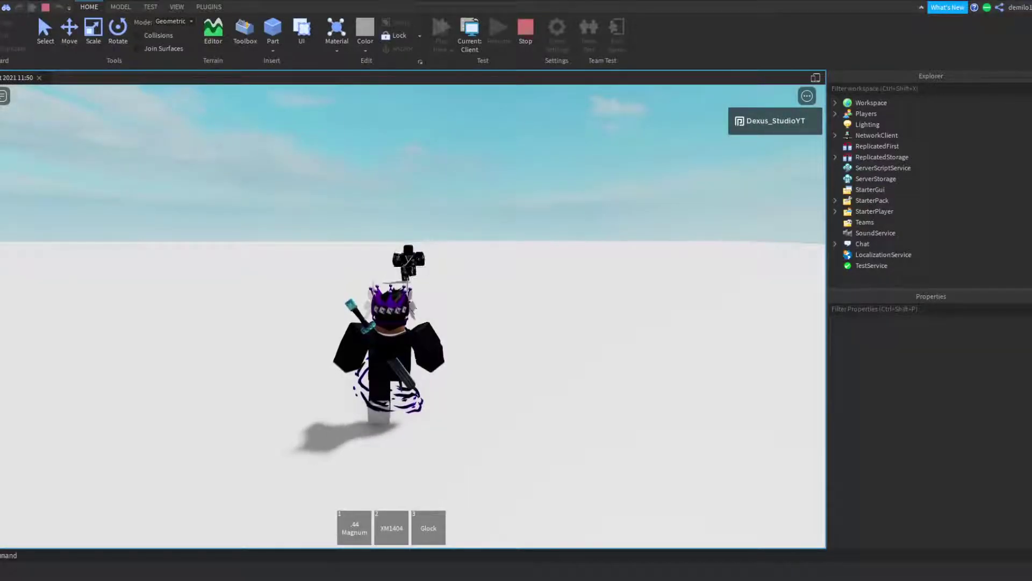
scroll(369, 367, up, 5)
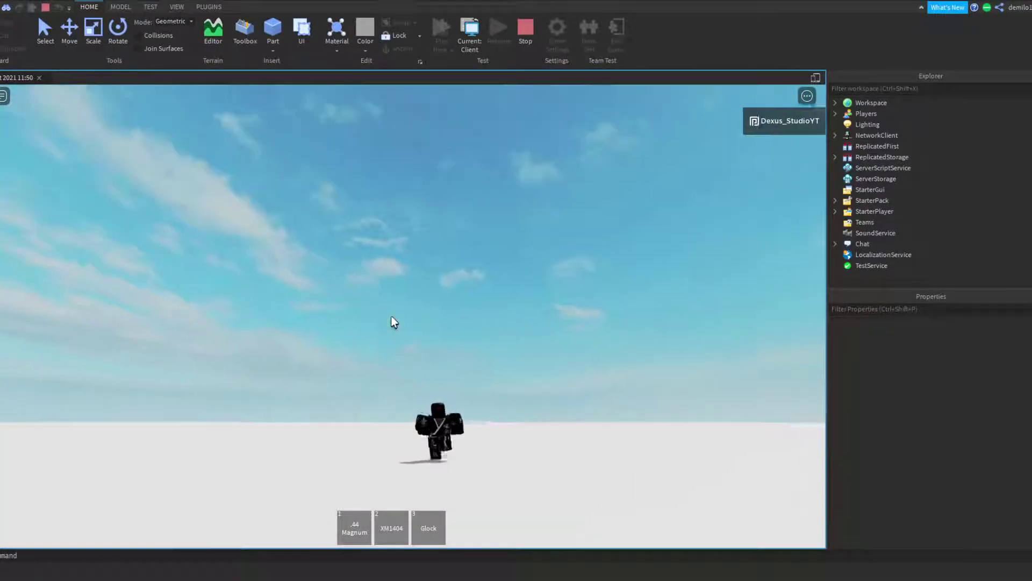
scroll(392, 318, down, 6)
scroll(441, 317, down, 3)
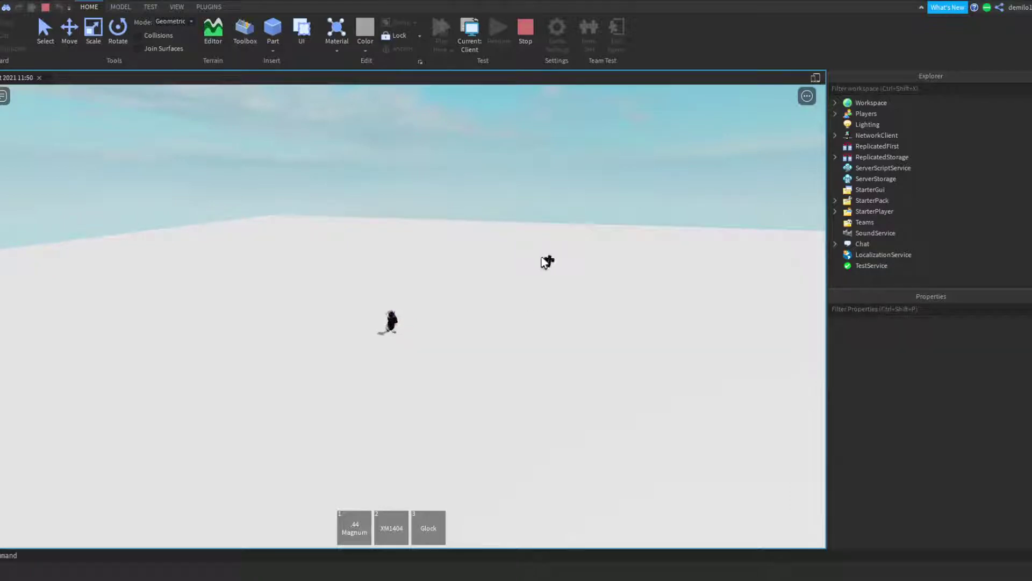
right_drag(530, 262, 530, 265)
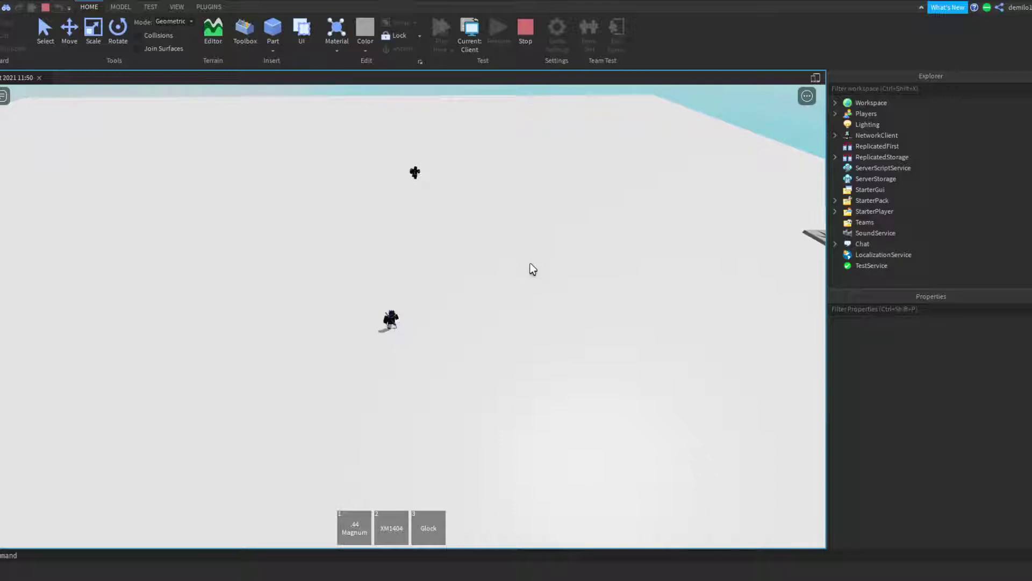
right_drag(530, 262, 529, 261)
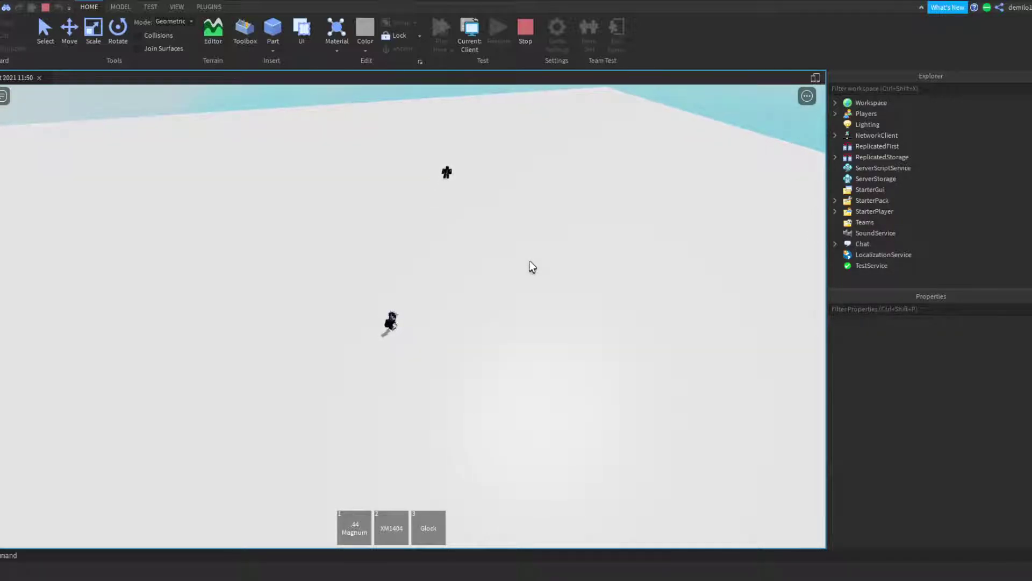
right_drag(530, 263, 521, 263)
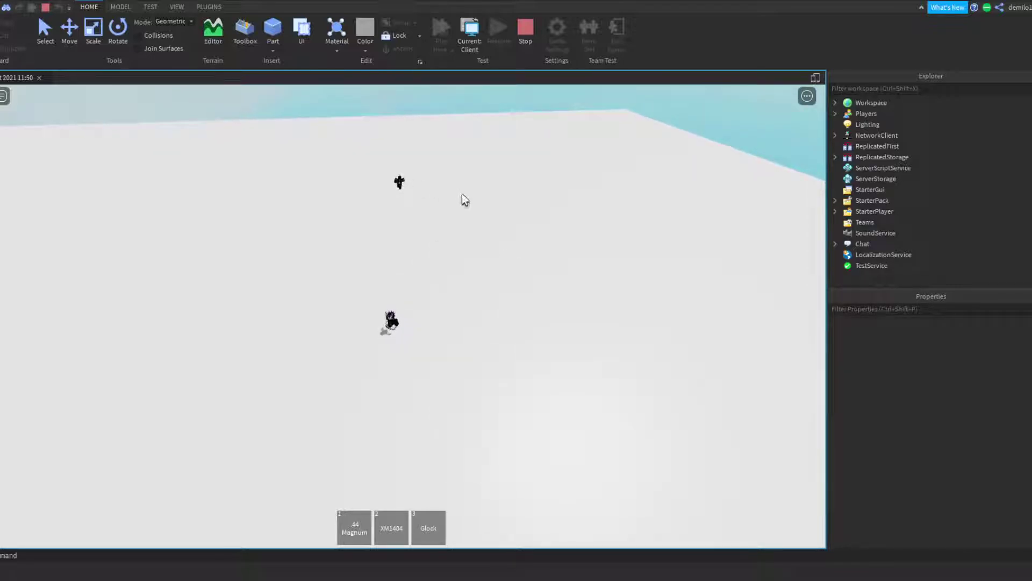
scroll(404, 208, up, 8)
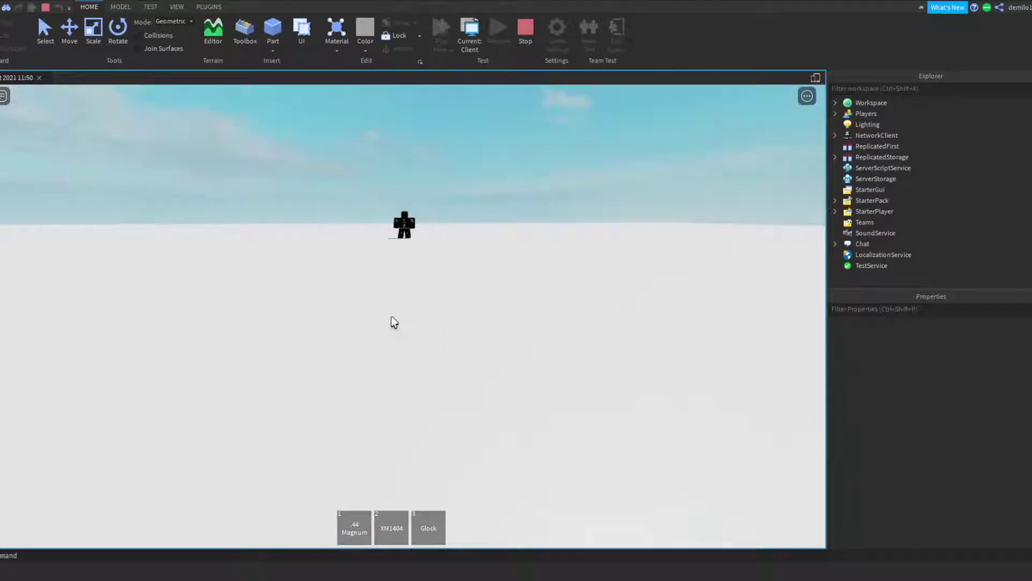
scroll(392, 315, down, 8)
right_drag(392, 315, 392, 315)
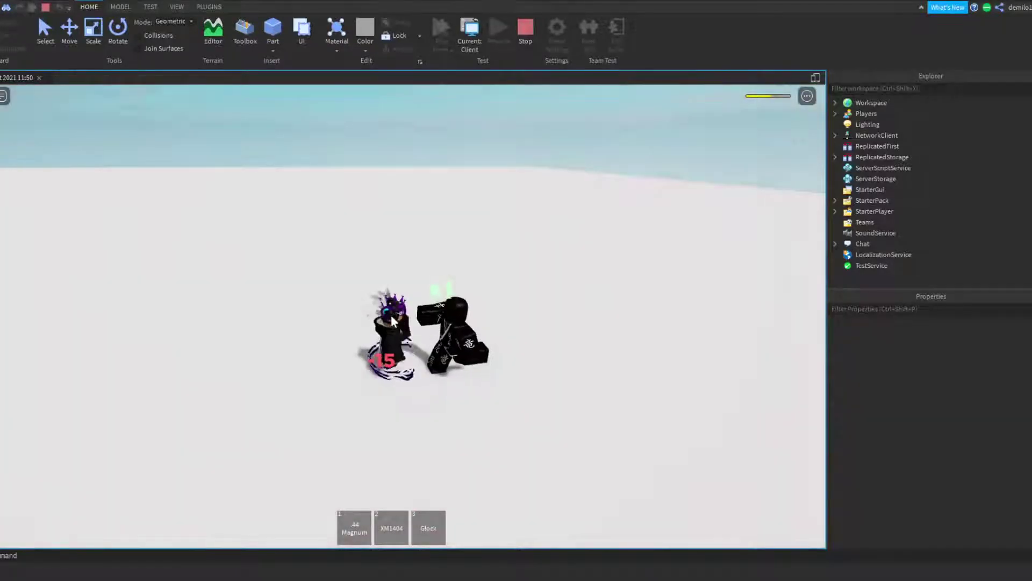
Equip the .44 Magnum, the XM1404 and finally the Glock, and shoot the dummy with the Glock
scroll(392, 315, up, 5)
key(1)
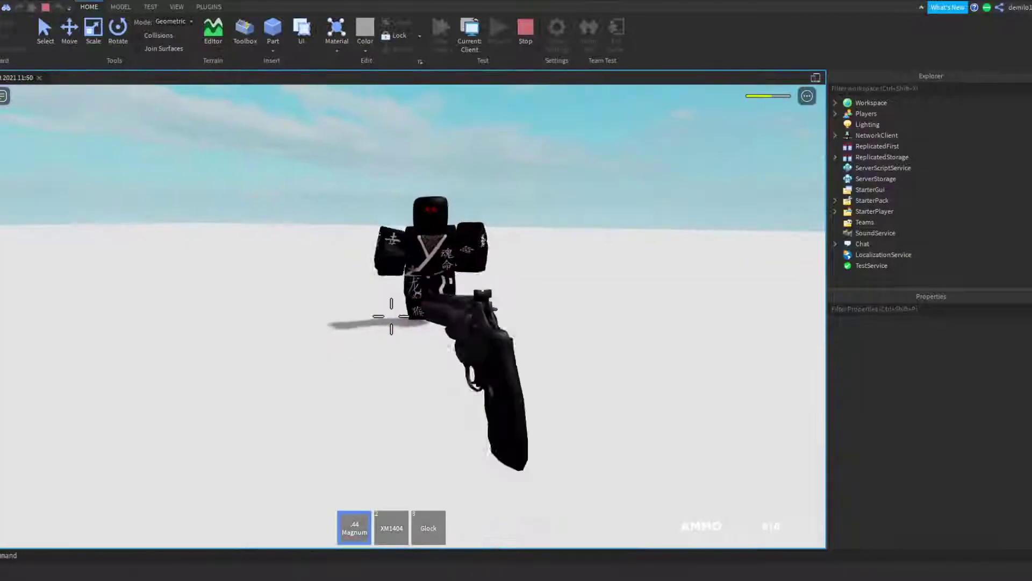
key(2)
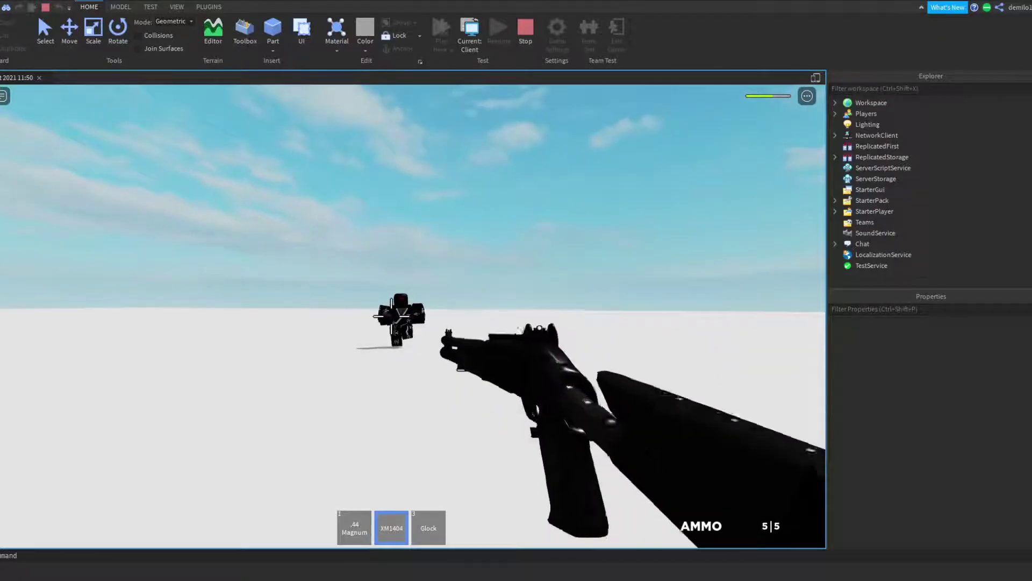
key(3)
click(391, 316)
click(392, 315)
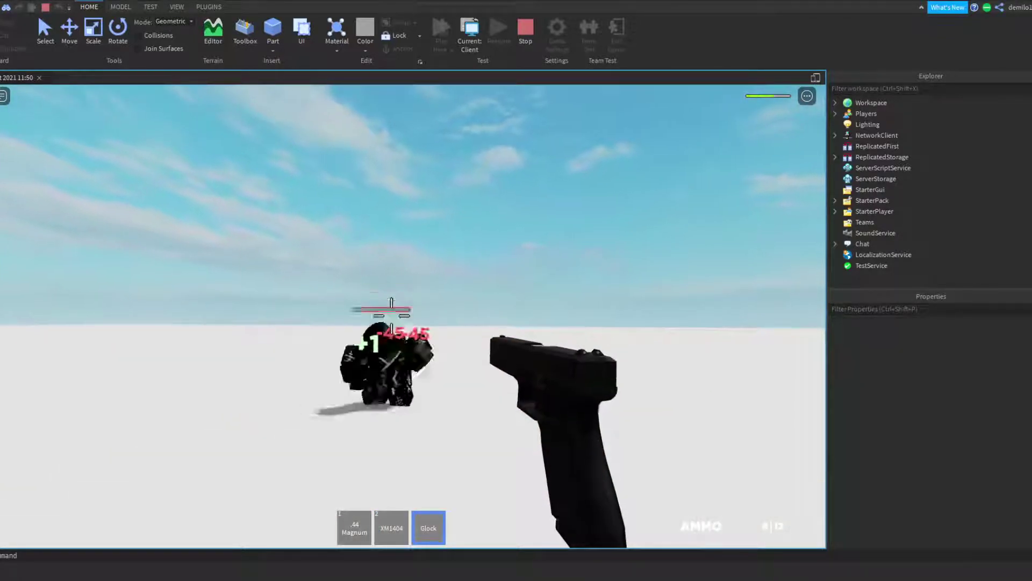
key(w)
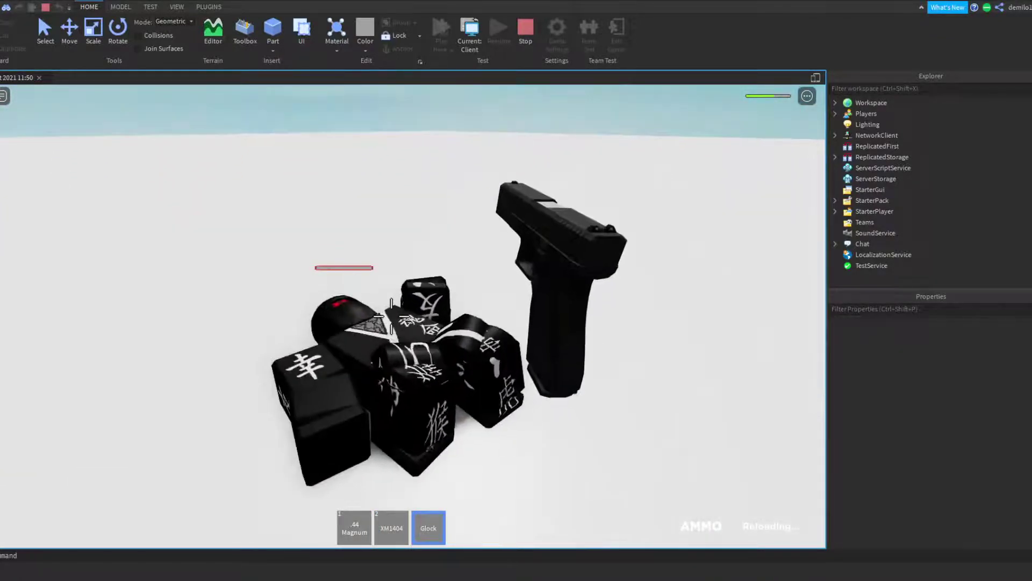
Walk around the shot dummy's body and examine what happens to it after death
key(s)
key(w)
key(s)
key(w)
scroll(392, 316, down, 4)
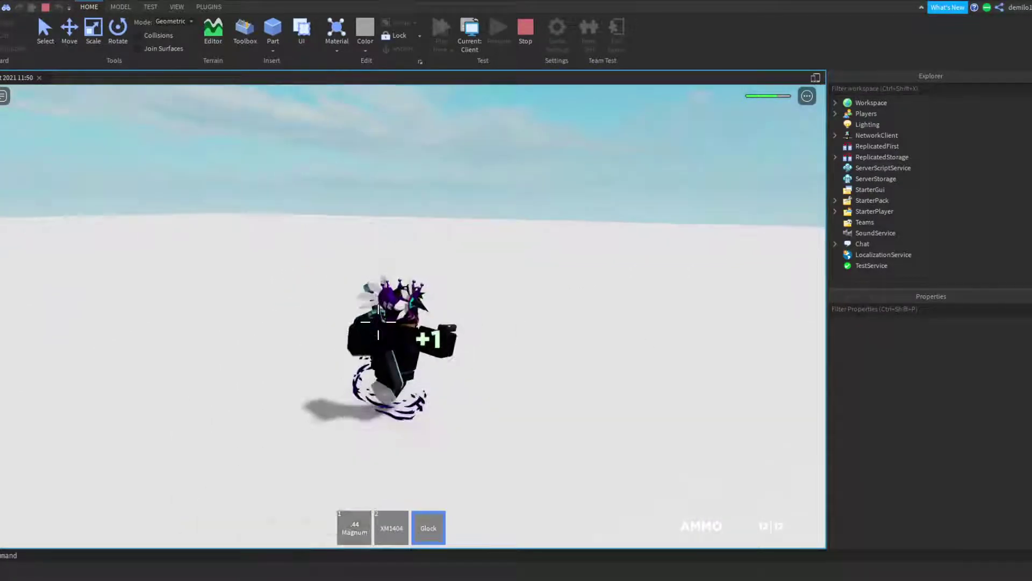
scroll(378, 321, down, 5)
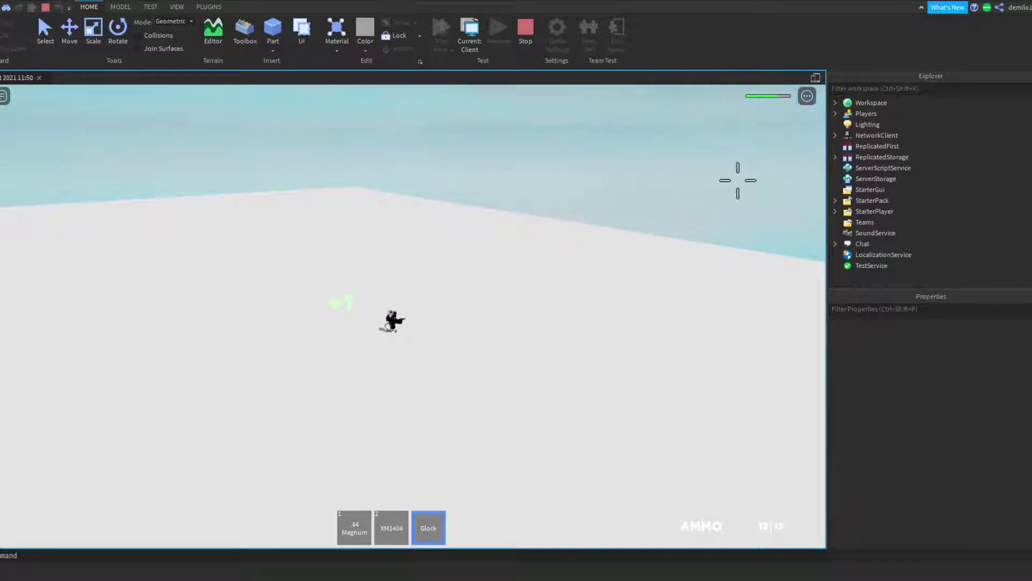
Check the Workspace contents for the destroyed dummy and stop the play test
click(835, 103)
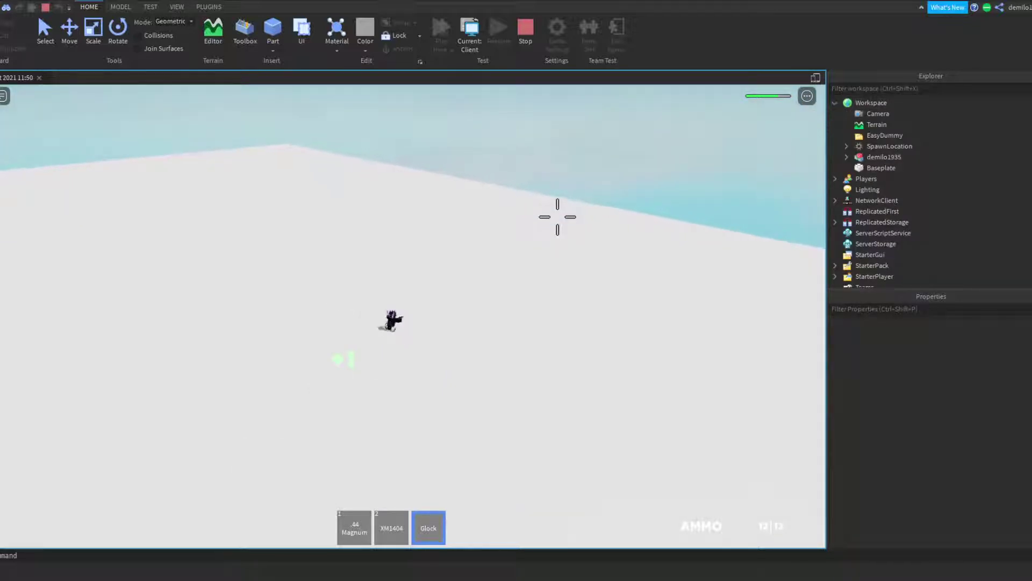
right_drag(558, 217, 505, 109)
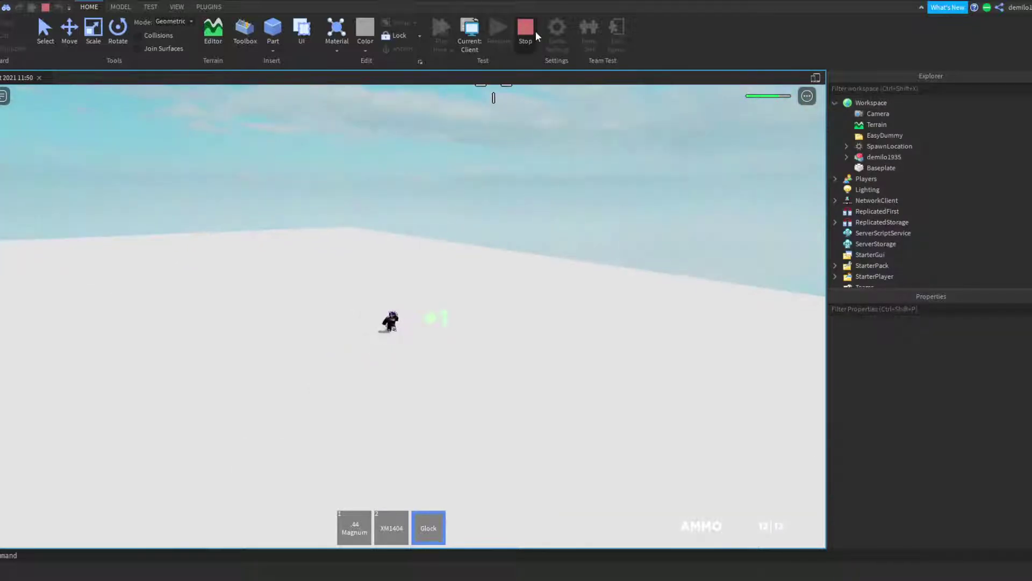
click(535, 35)
Move the EasyDummy model into the EasyDummy folder under Workspace
click(879, 121)
scroll(874, 140, up, 2)
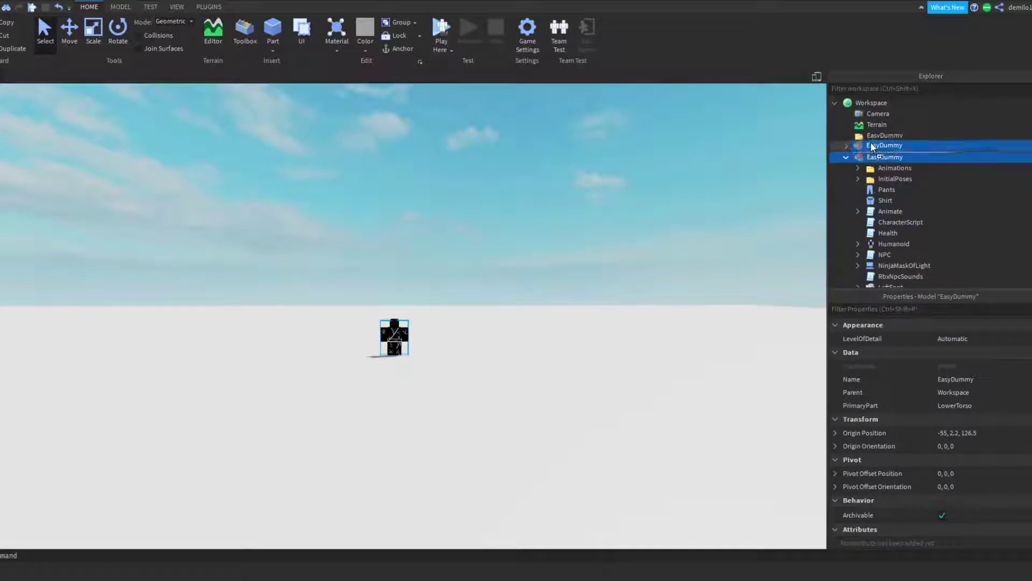
drag(870, 142, 868, 140)
Turn off the DestroyOnDeath value in the dummy's Configuration folder
scroll(869, 167, down, 5)
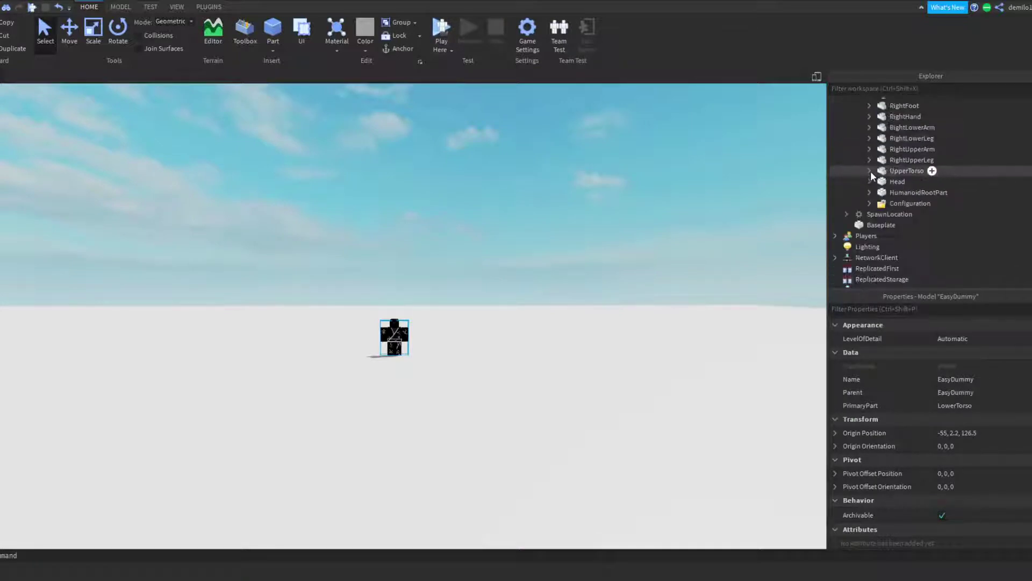
click(870, 204)
scroll(870, 202, down, 1)
click(886, 214)
click(947, 379)
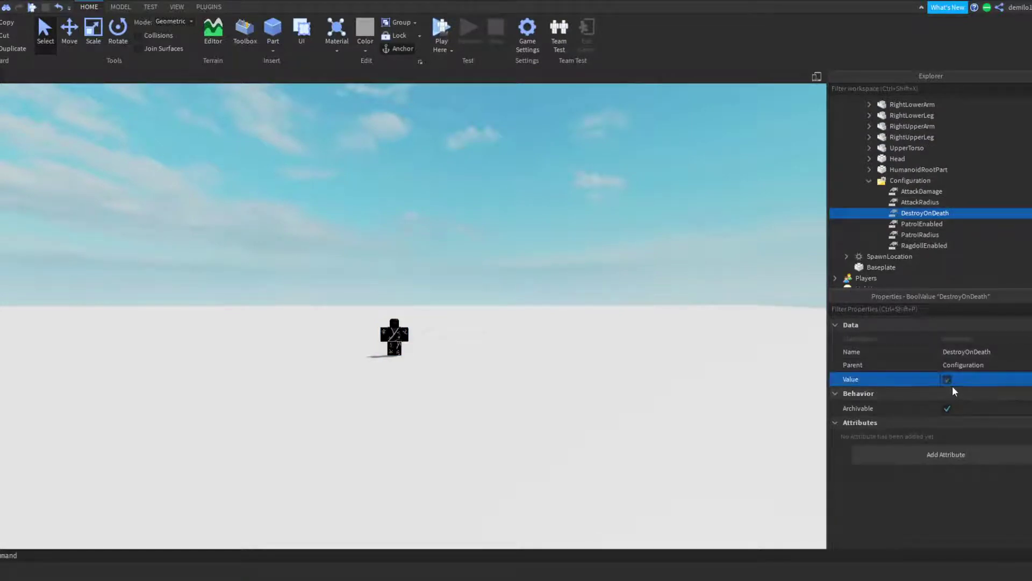
Start another play test, shoot the dummy with the Glock until it dies and reload
click(434, 33)
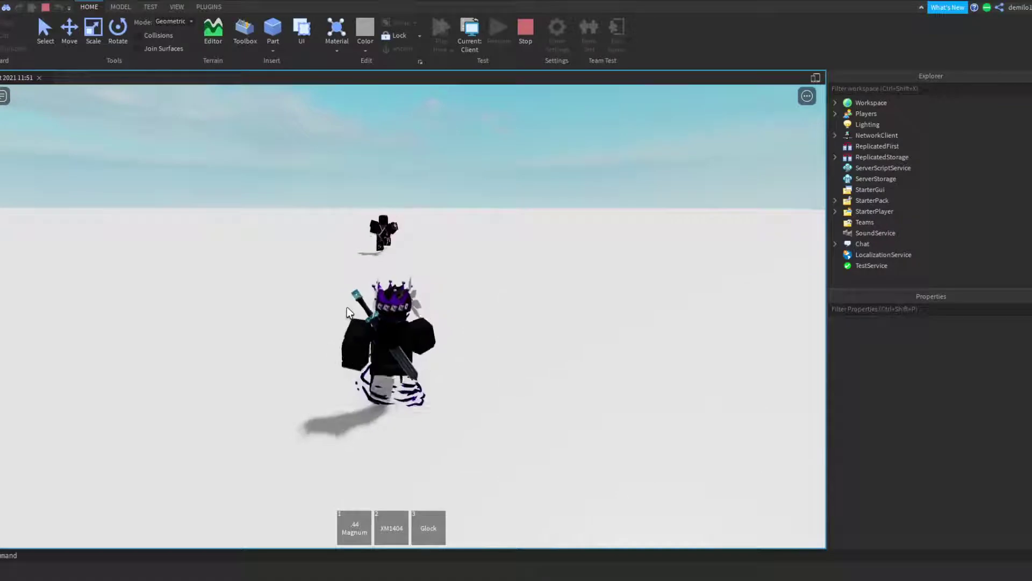
right_drag(348, 308, 323, 350)
key(3)
click(447, 263)
click(446, 264)
click(448, 256)
click(449, 256)
click(448, 256)
click(448, 256)
click(441, 253)
key(r)
Put the Glock away, examine the dead dummy's body from several sides and stop the play test
right_drag(427, 263, 428, 301)
key(w)
key(3)
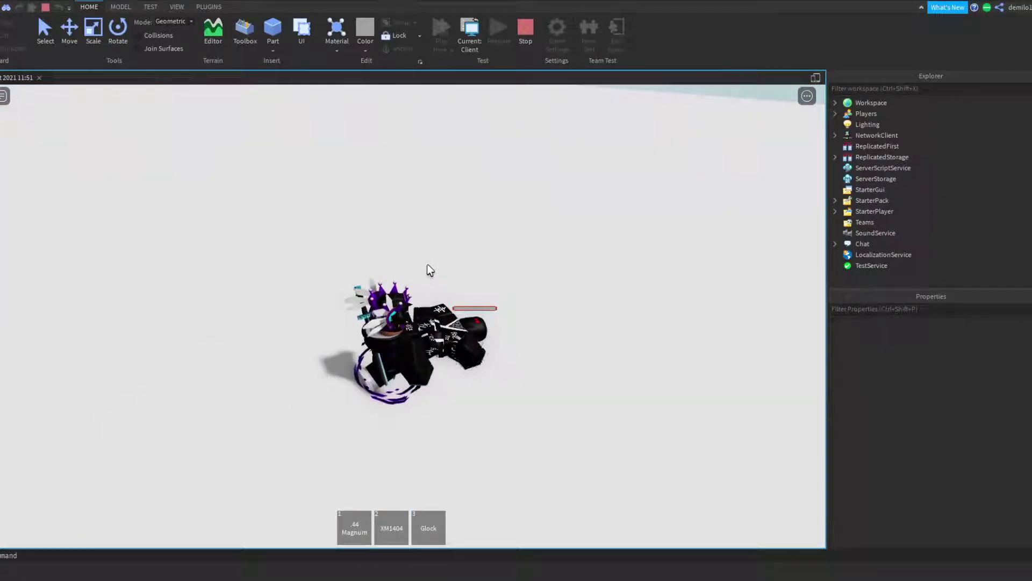
key(a)
right_drag(430, 270, 451, 254)
key(w)
key(d)
key(s)
key(d)
key(space)
mouse_move(468, 380)
right_down()
mouse_move(465, 395)
mouse_move(349, 342)
mouse_move(469, 385)
right_up()
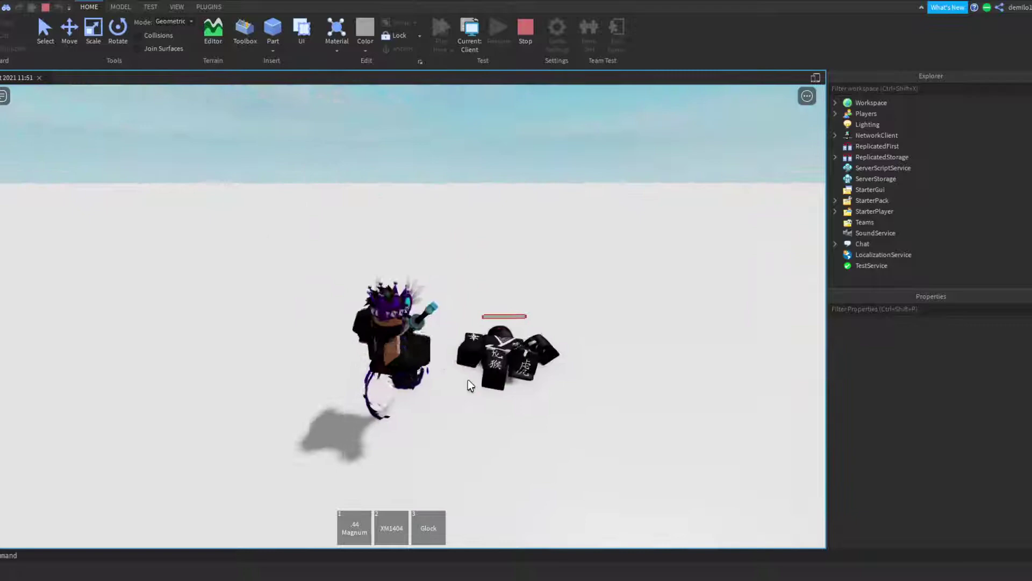
click(525, 30)
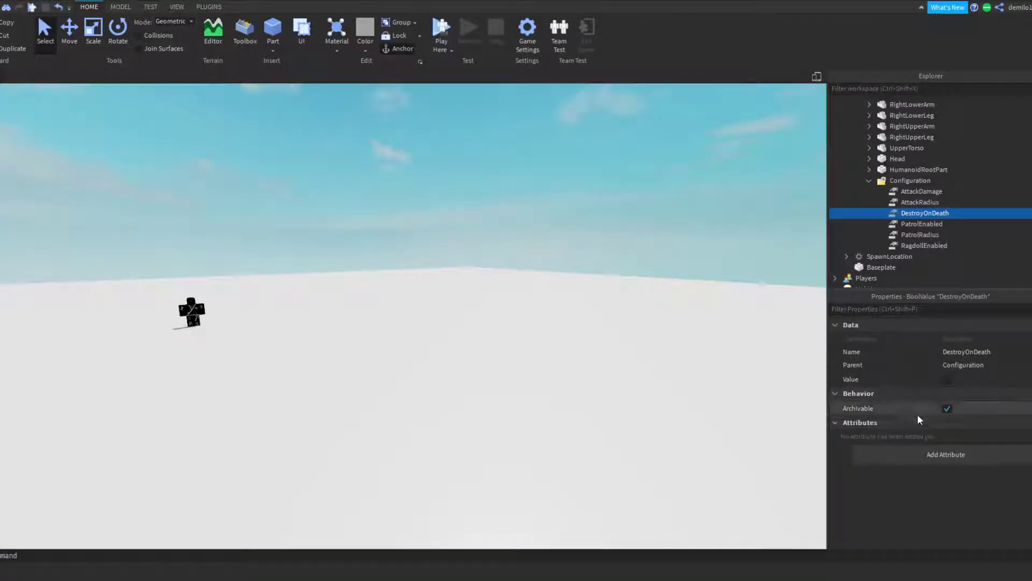
Check the RagdollEnabled value in the dummy's Configuration folder and clear the old dummy out of the EasyDummy folder
click(924, 245)
right_drag(511, 242, 454, 221)
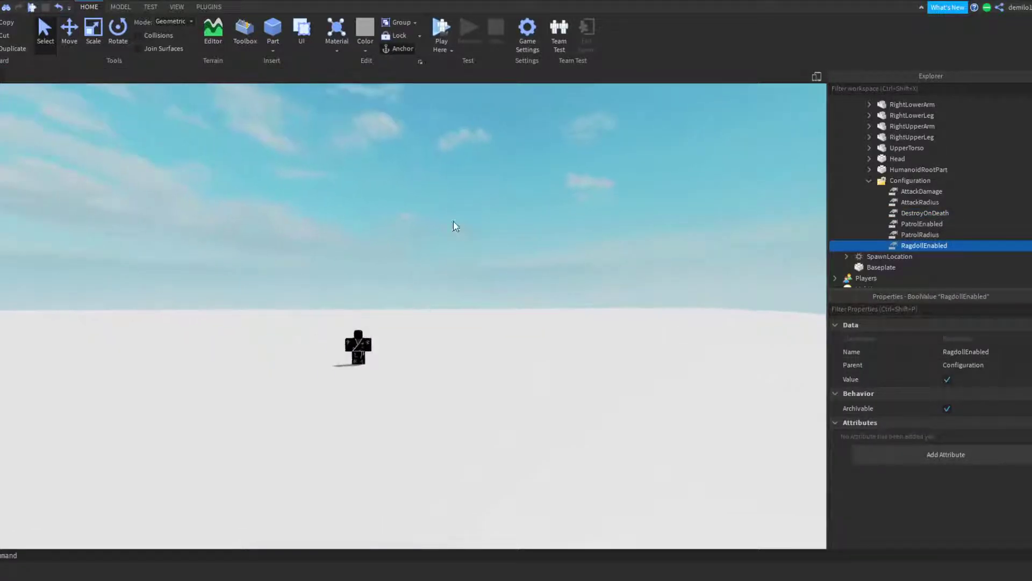
drag(315, 308, 460, 388)
key(w)
key(a)
key(w)
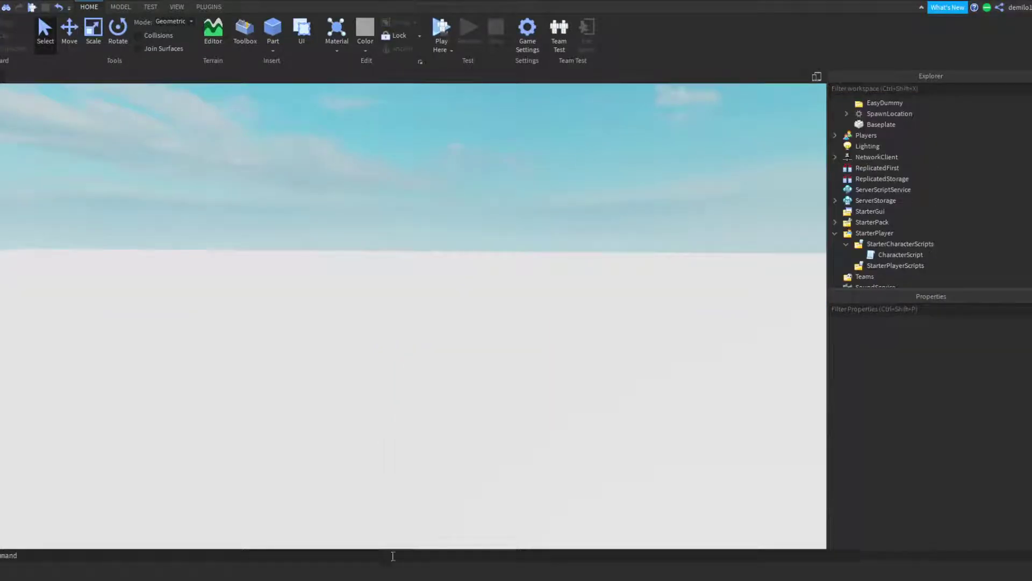
right_drag(370, 431, 364, 494)
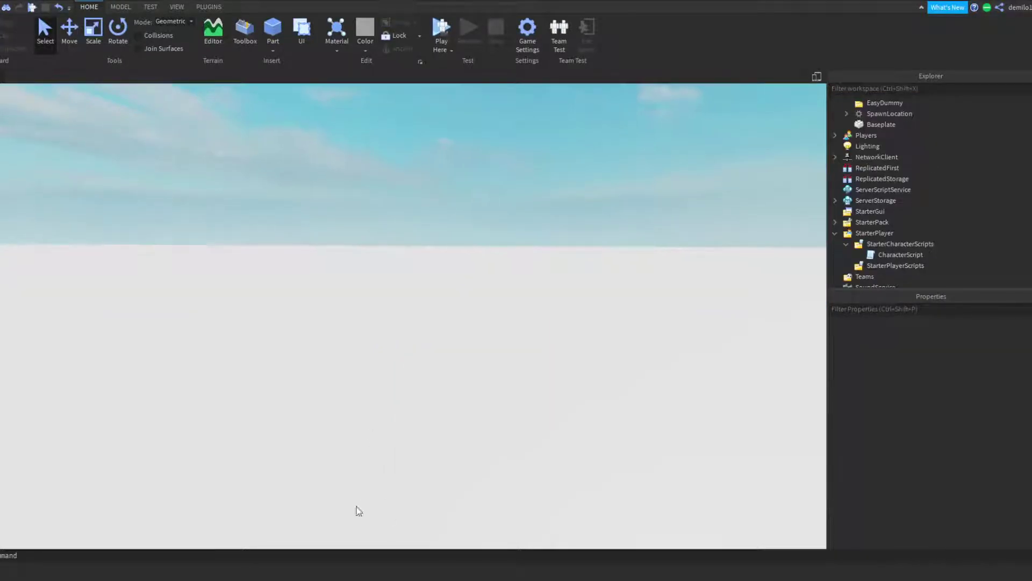
right_drag(355, 392, 394, 282)
Insert an R15 Block Rig into the workspace with the Rig Builder
click(173, 7)
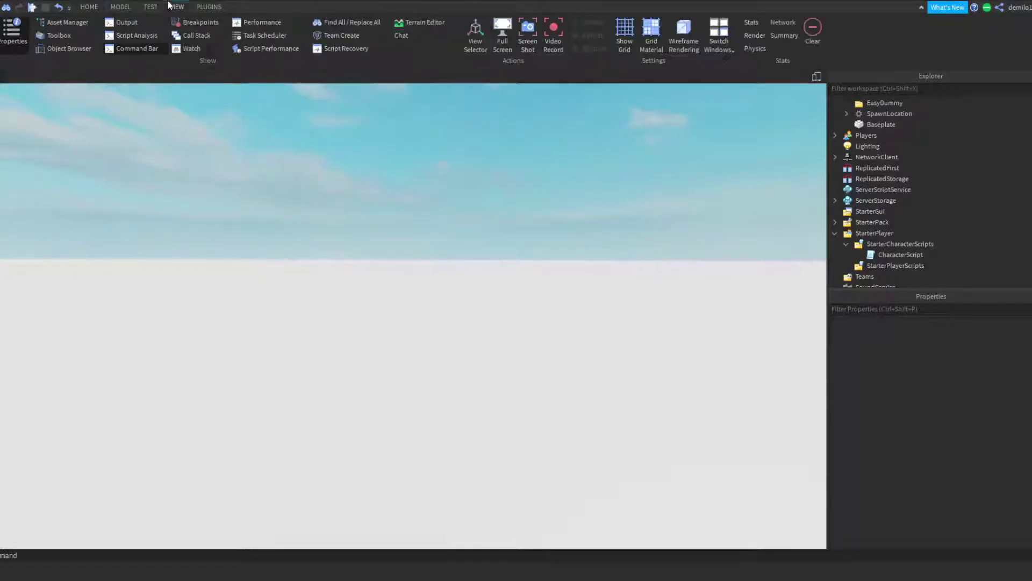
click(207, 7)
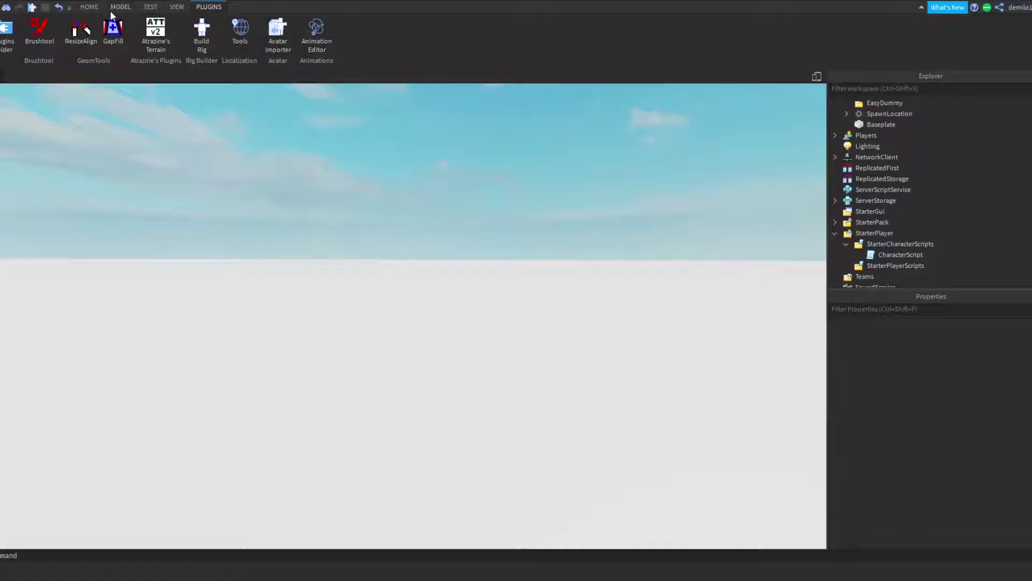
click(194, 41)
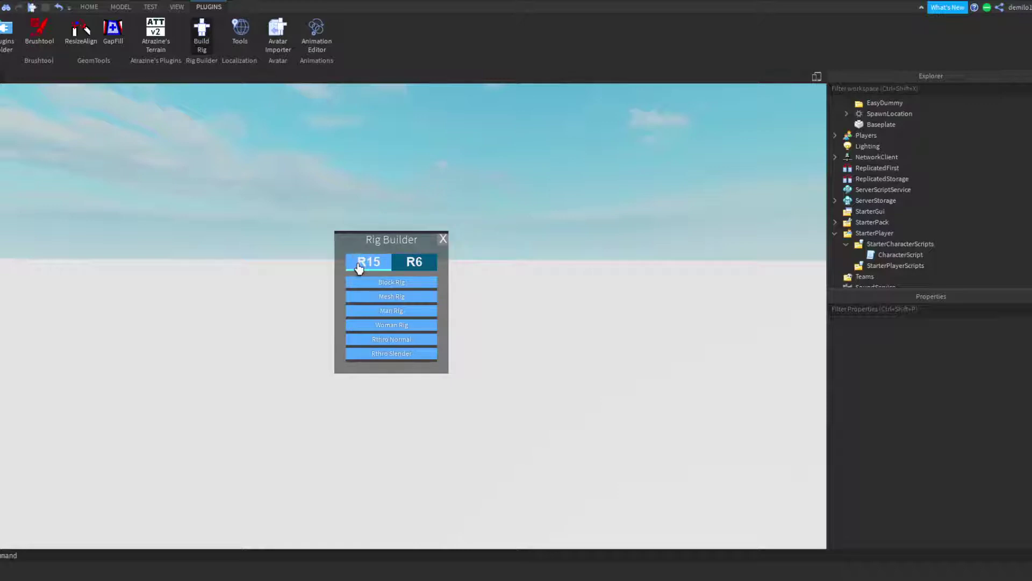
click(390, 288)
scroll(392, 322, down, 5)
scroll(423, 396, up, 5)
scroll(423, 396, down, 5)
Clear the name of the new Dummy model so that it is blank
click(977, 377)
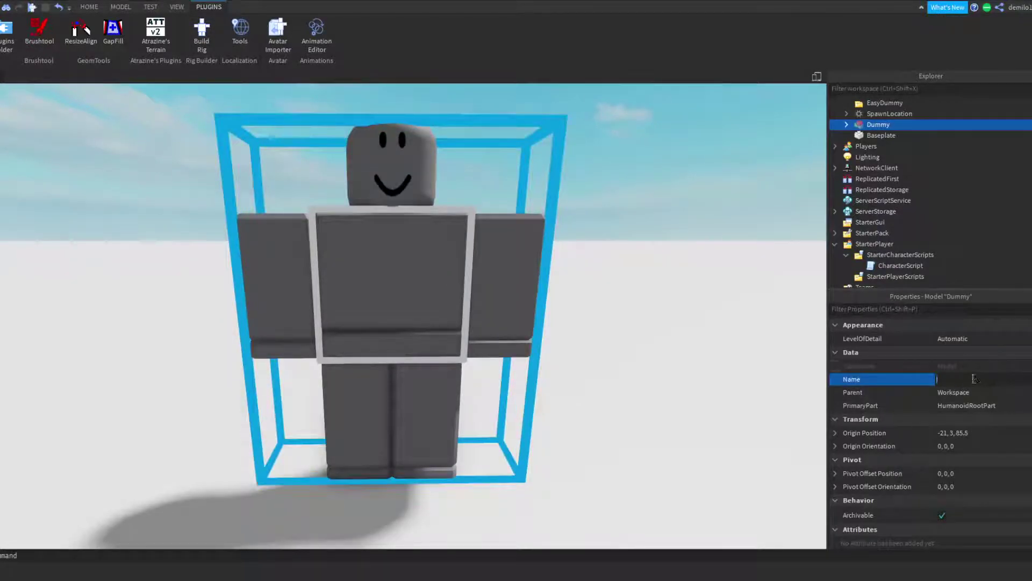
key(BackSpace)
scroll(428, 293, down, 5)
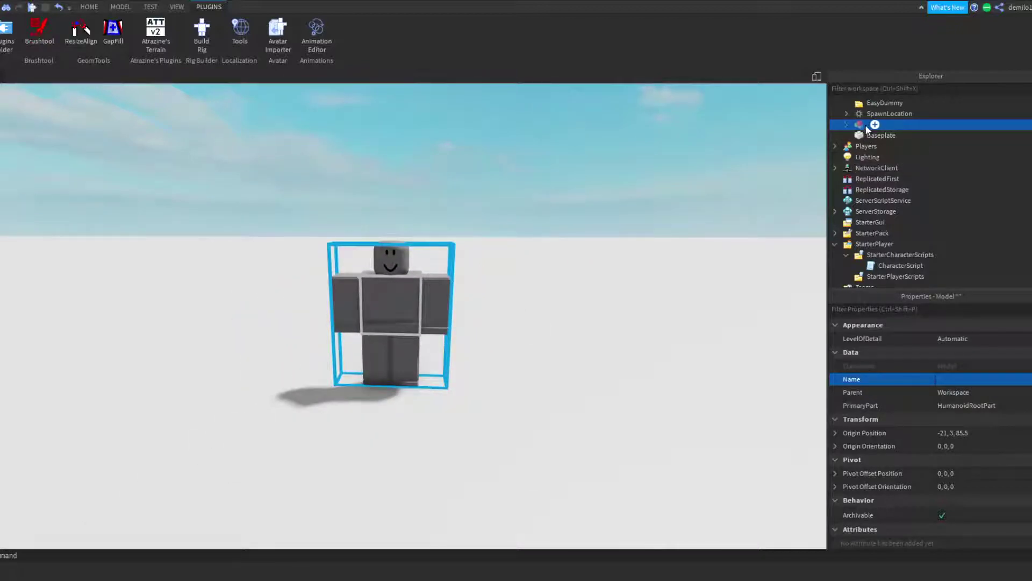
Expand the rig's contents and delete the face from its head
click(846, 124)
click(401, 258)
click(885, 211)
double_click(883, 221)
scroll(886, 222, down, 2)
click(891, 246)
ctrl+click(893, 256)
key(Delete)
Select all the rig's body parts and set their BrickColor to Pastel brown
click(877, 158)
double_click(878, 167)
click(877, 182)
scroll(878, 177, up, 5)
shift+click(882, 171)
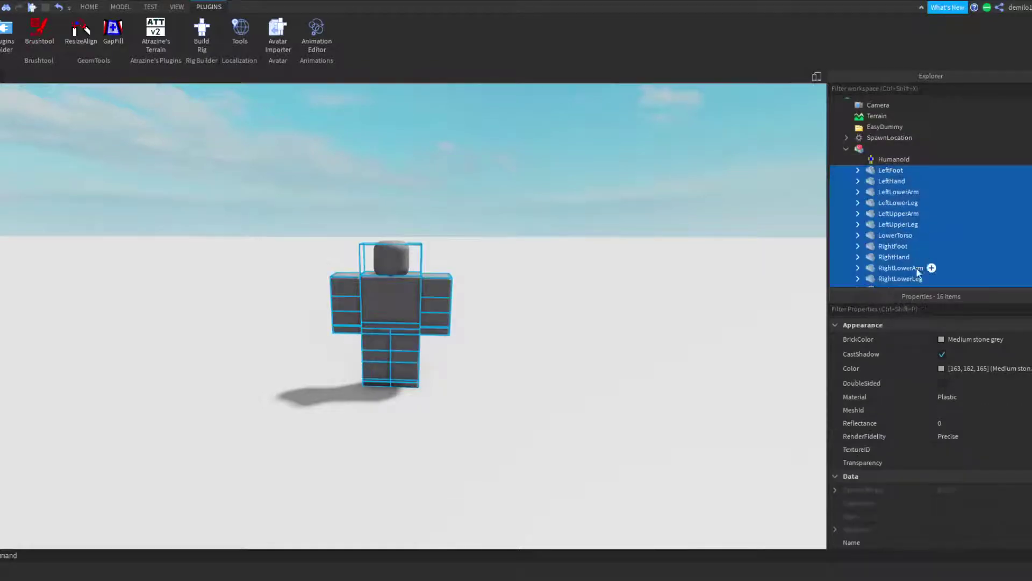
click(968, 338)
click(973, 463)
Select LeftUpperLeg, RightUpperLeg and HumanoidRootPart and step through the BrickColor options until Fog is set
click(625, 262)
scroll(629, 256, up, 3)
right_drag(625, 263, 629, 255)
click(445, 429)
click(445, 438)
ctrl+click(412, 446)
ctrl+click(410, 422)
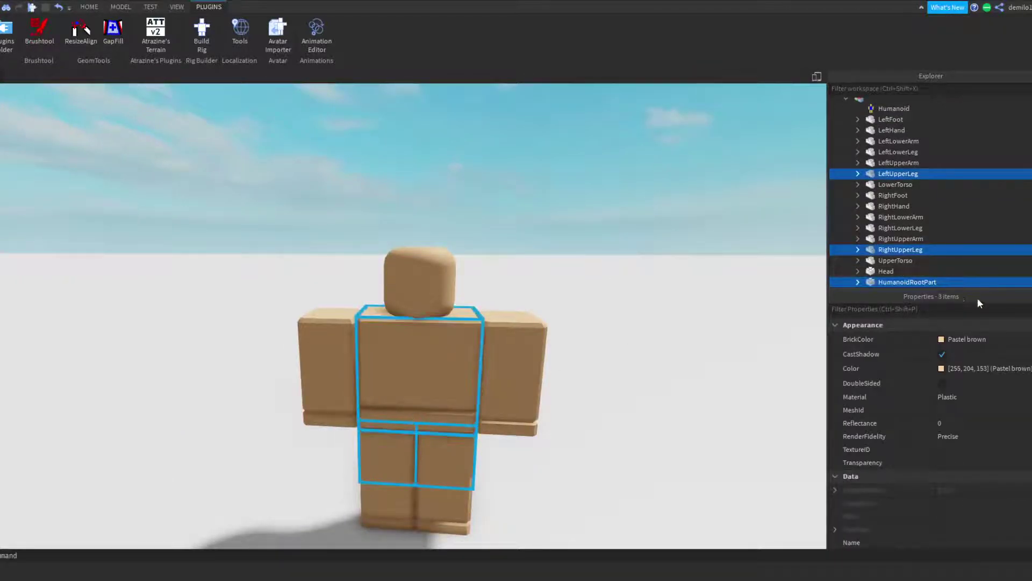
click(952, 339)
key(Down)
key(Down)
key(Down)
key(Down)
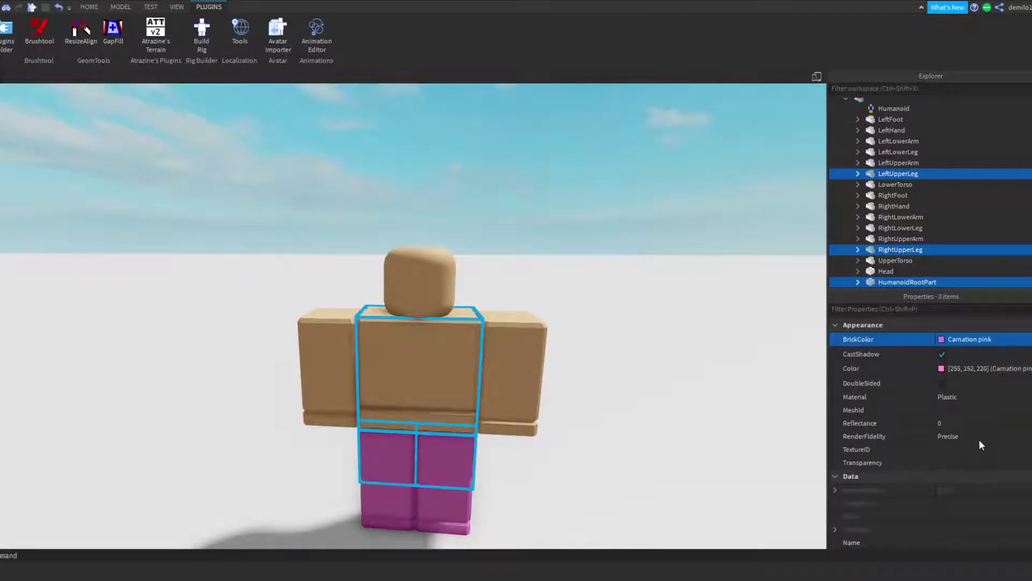
key(Down)
key(Down)
key(Down)
key(Down)
key(Down)
key(Down)
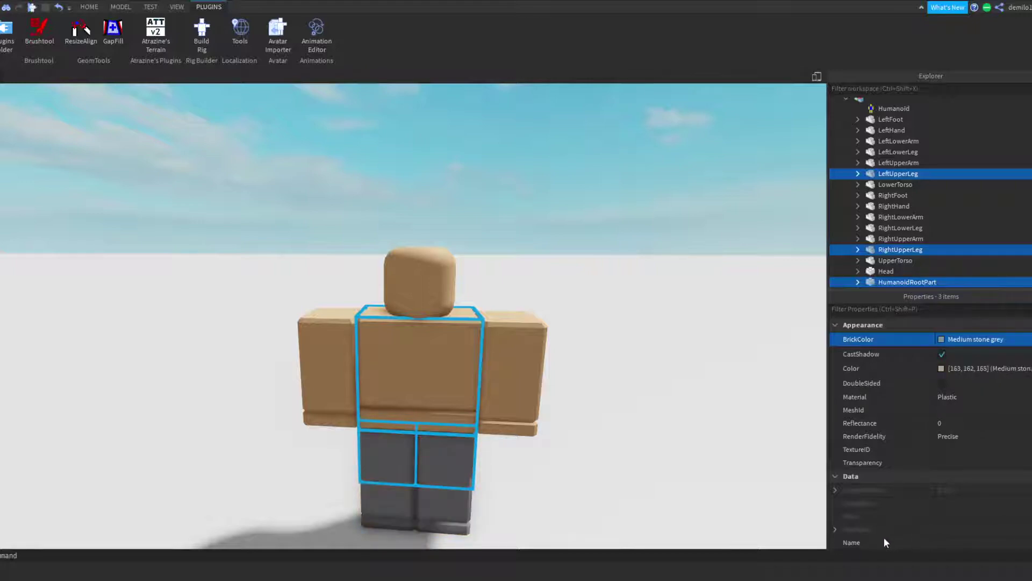
key(Down)
key(Down)
key(Down)
key(Down)
key(Down)
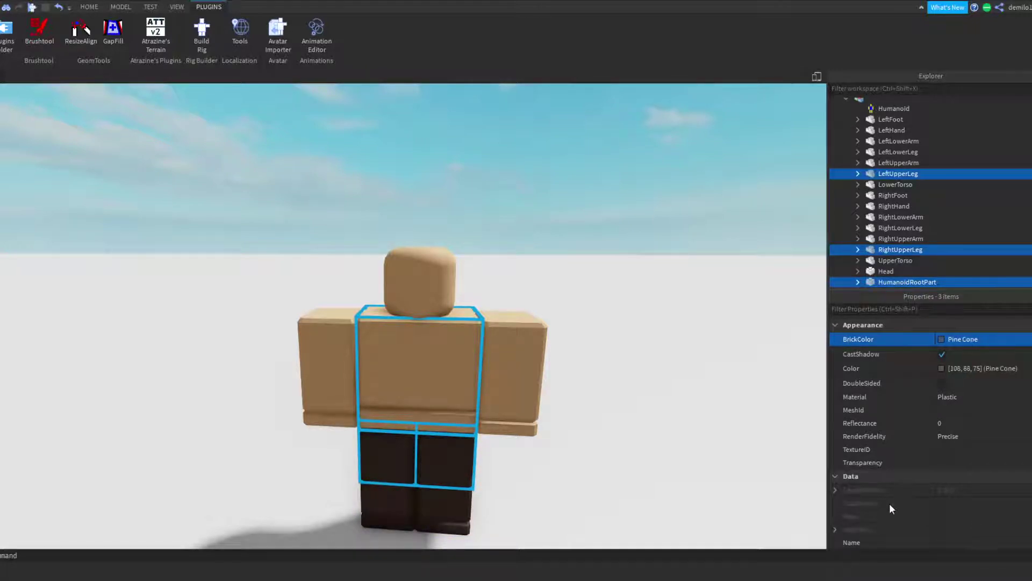
key(Down)
key(Down)
key(Down)
key(Down)
key(Down)
key(Down)
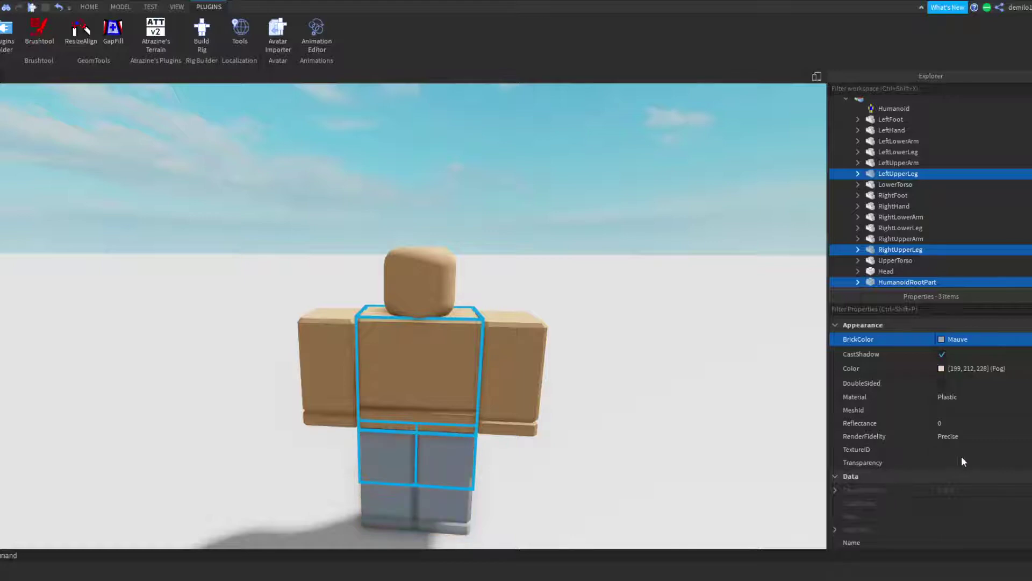
key(Down)
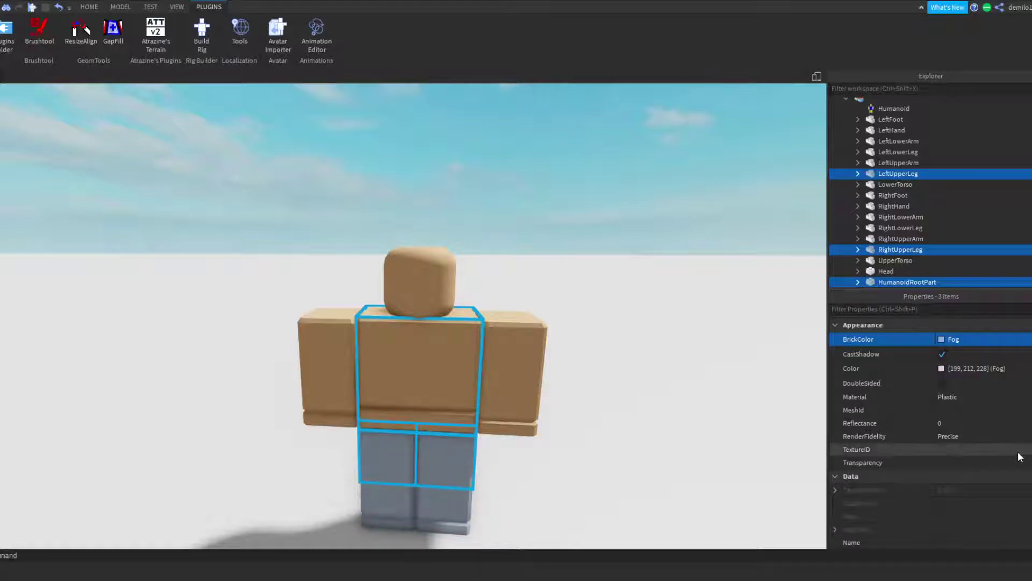
Copy the Fog colour value 199, 212, 228 from the selected parts and apply it to UpperTorso
click(993, 366)
key(ctrl+c)
right_drag(634, 369, 364, 369)
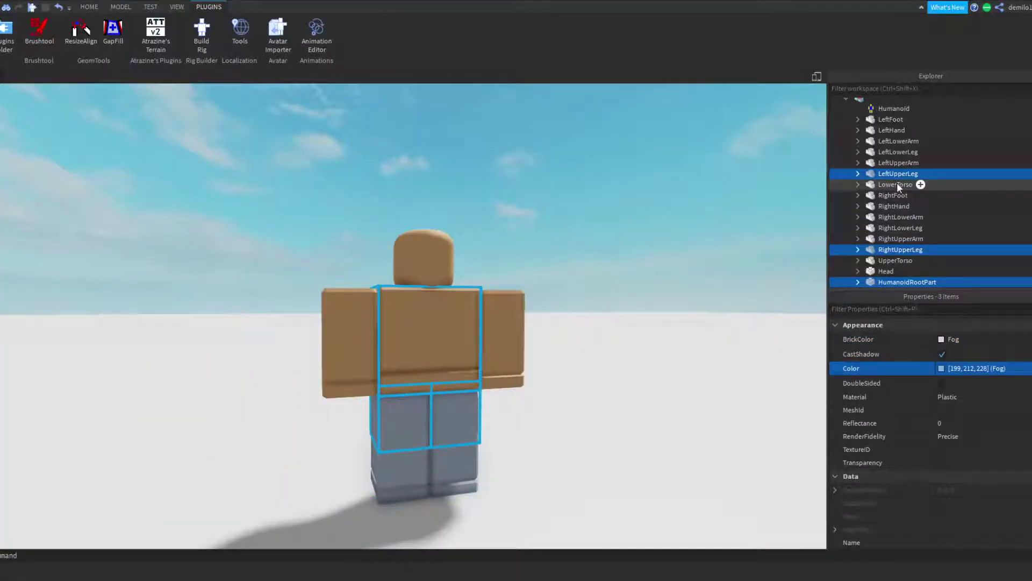
scroll(896, 183, down, 3)
click(877, 200)
click(974, 369)
key(ctrl+v)
key(Return)
Apply the copied Fog colour to LeftUpperArm and RightUpperArm and clear the selection
click(496, 308)
ctrl+click(312, 295)
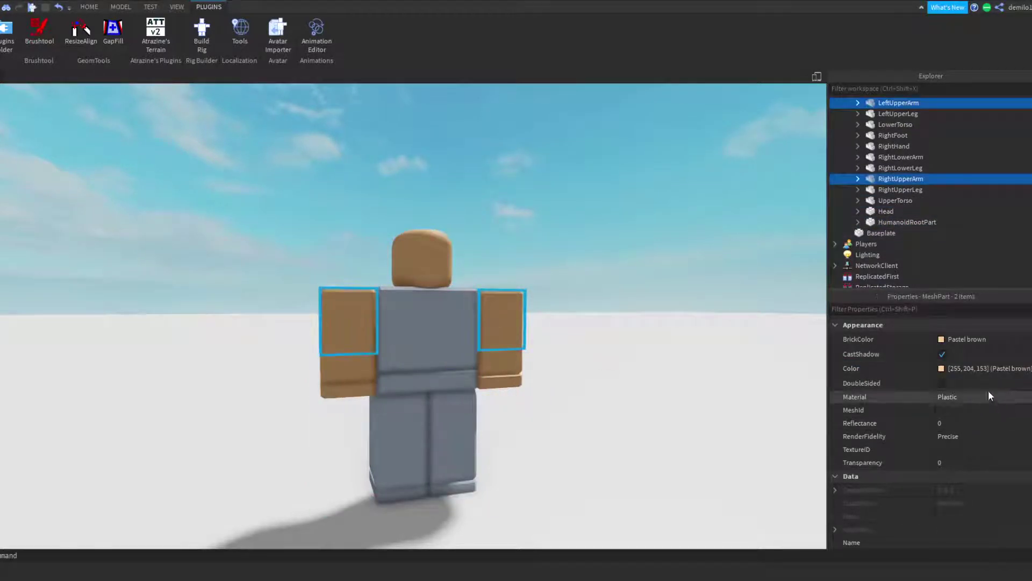
click(895, 369)
key(ctrl+v)
click(537, 347)
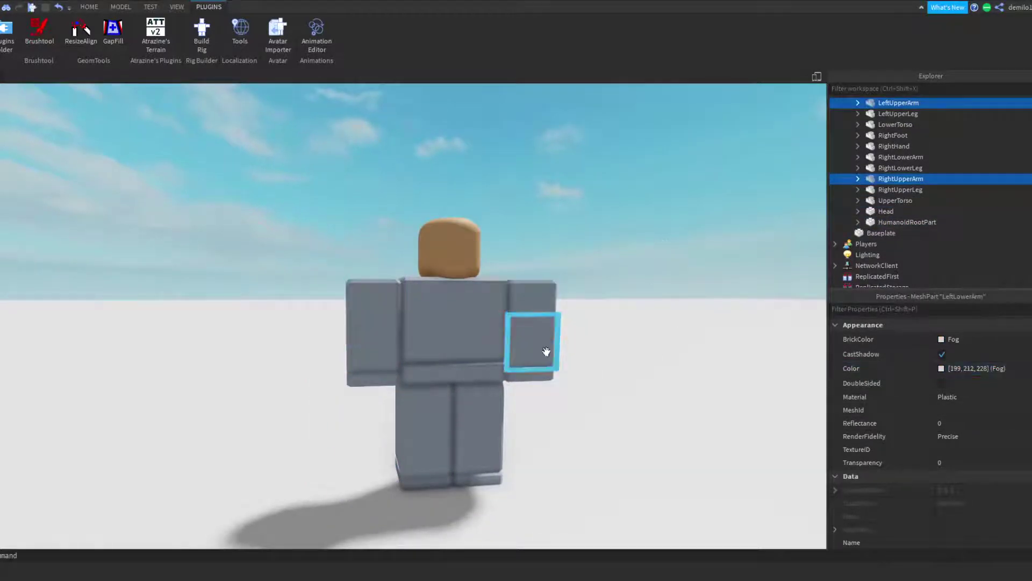
ctrl+click(374, 345)
click(625, 259)
Add a folder to the rig model and name it Animations
scroll(592, 262, down, 5)
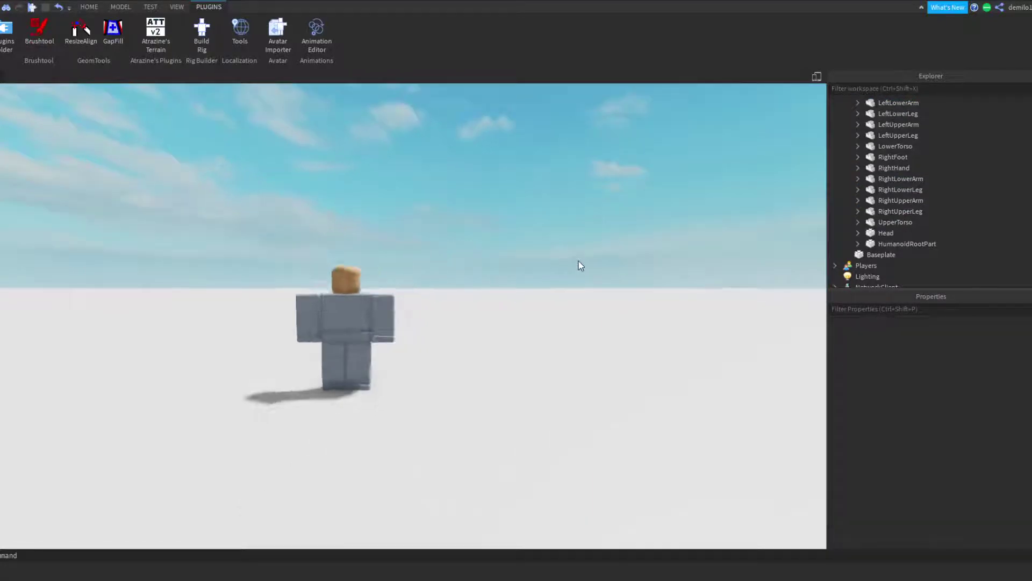
scroll(482, 269, up, 3)
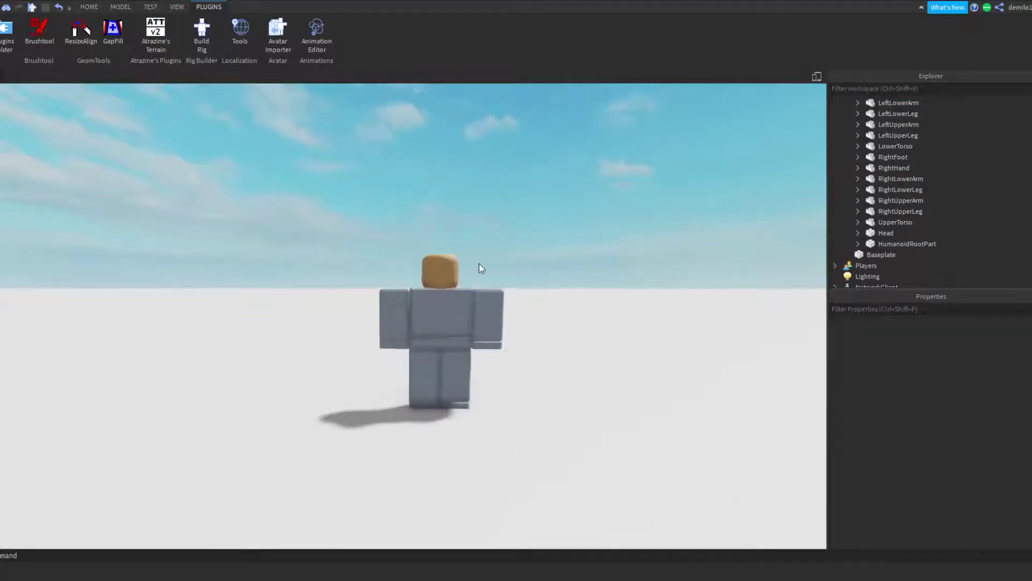
scroll(428, 343, up, 3)
right_drag(428, 343, 429, 344)
scroll(429, 343, down, 3)
click(433, 322)
key(f)
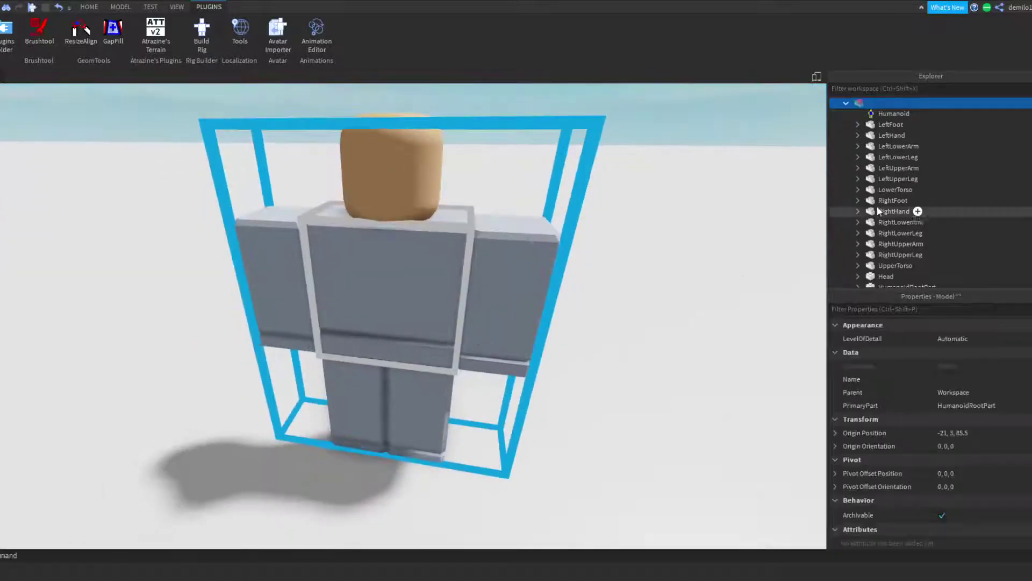
scroll(876, 206, up, 1)
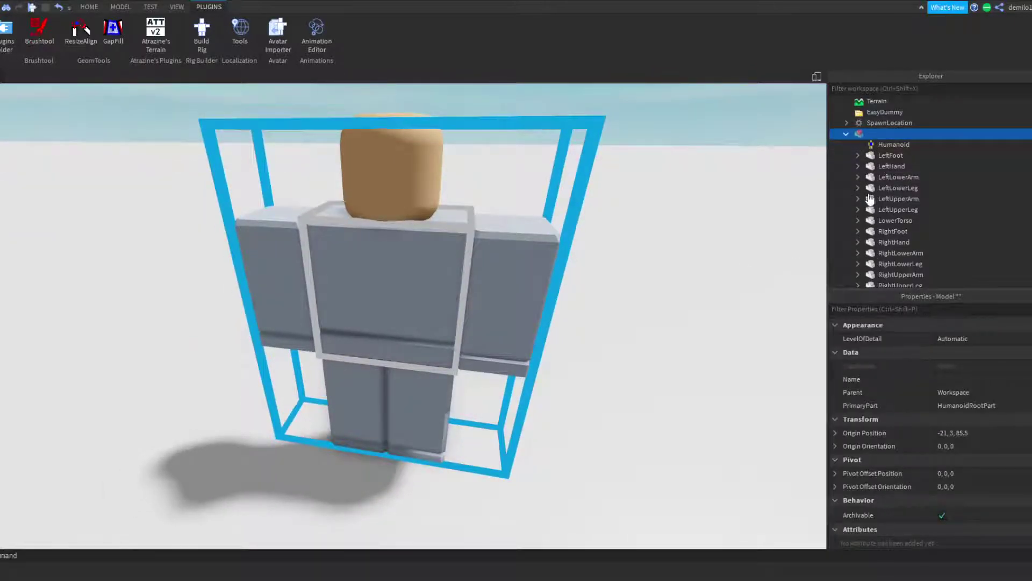
click(860, 171)
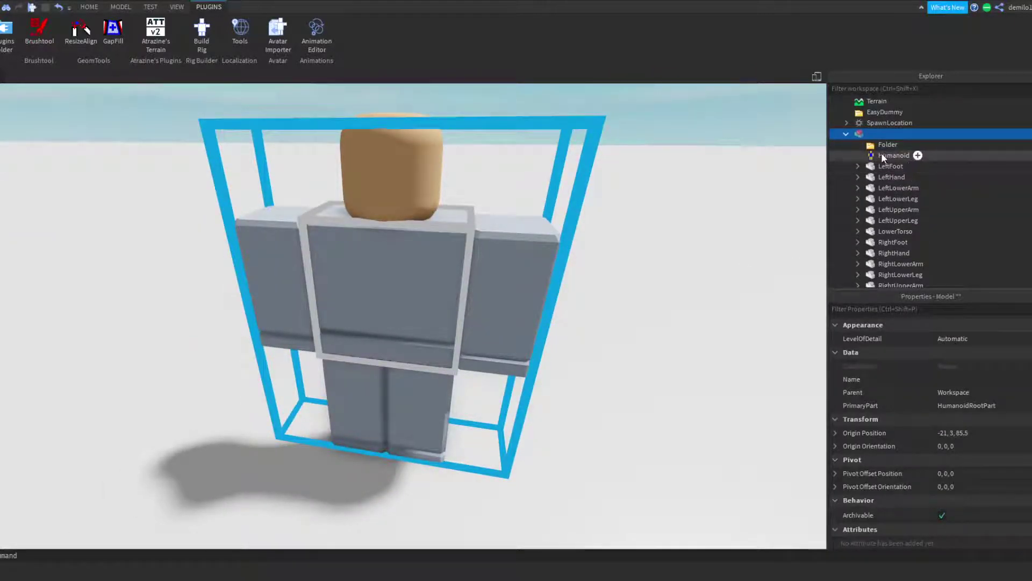
click(888, 145)
click(962, 351)
text(Animations)
key(Return)
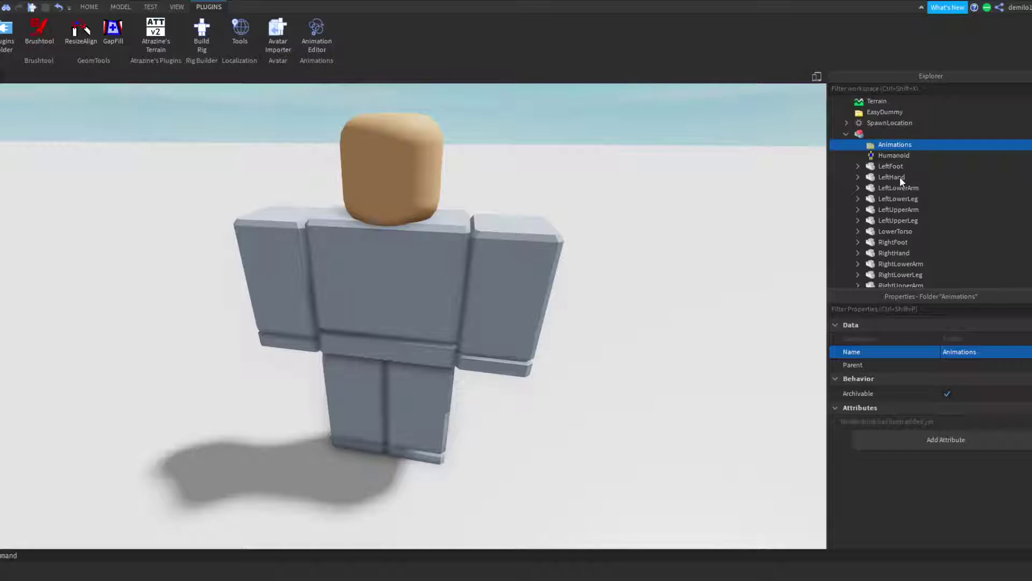
Put AttackAnimation and DeathAnimation in the Animations folder and check the AnimationId of each
click(874, 146)
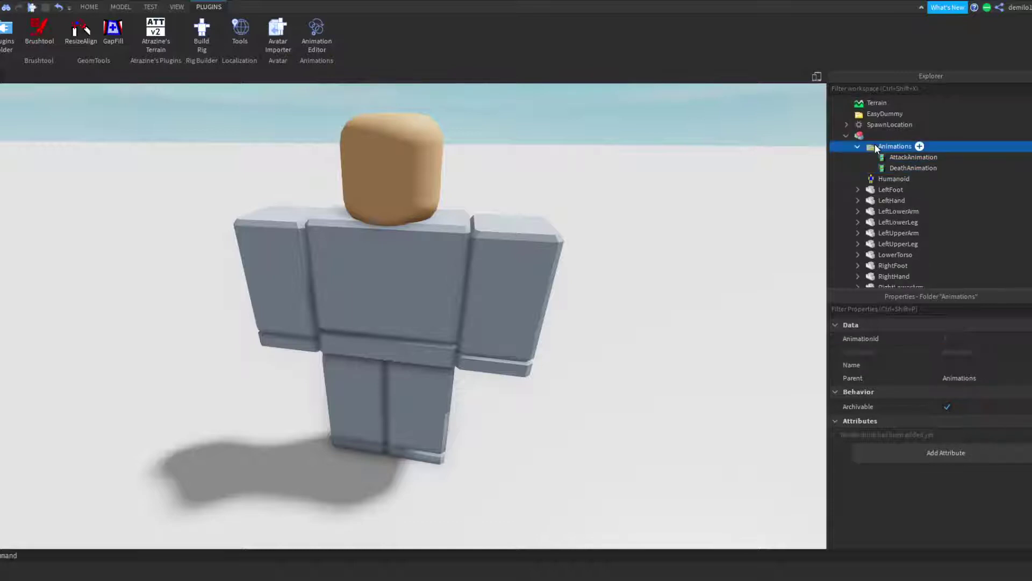
click(870, 154)
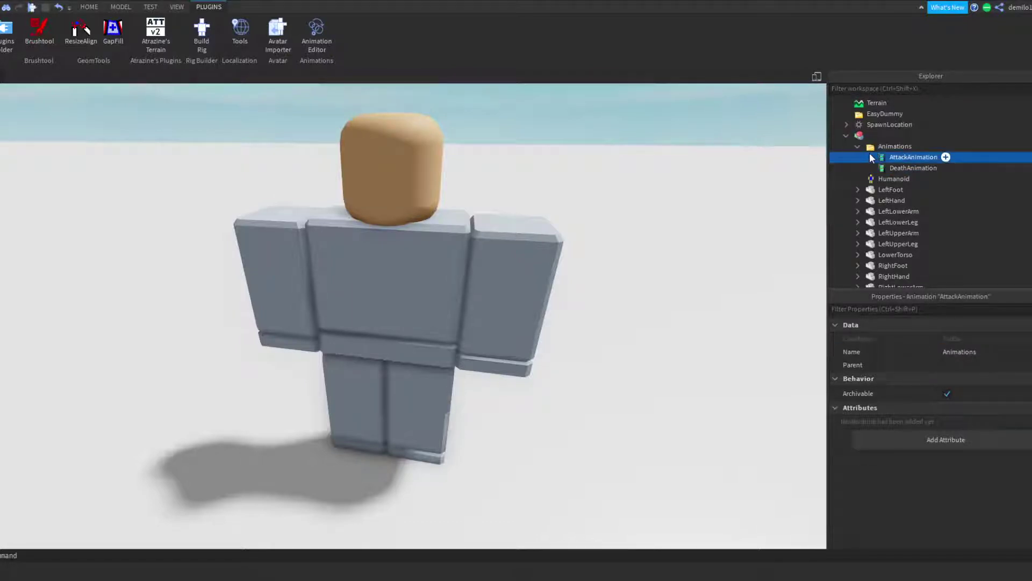
click(899, 165)
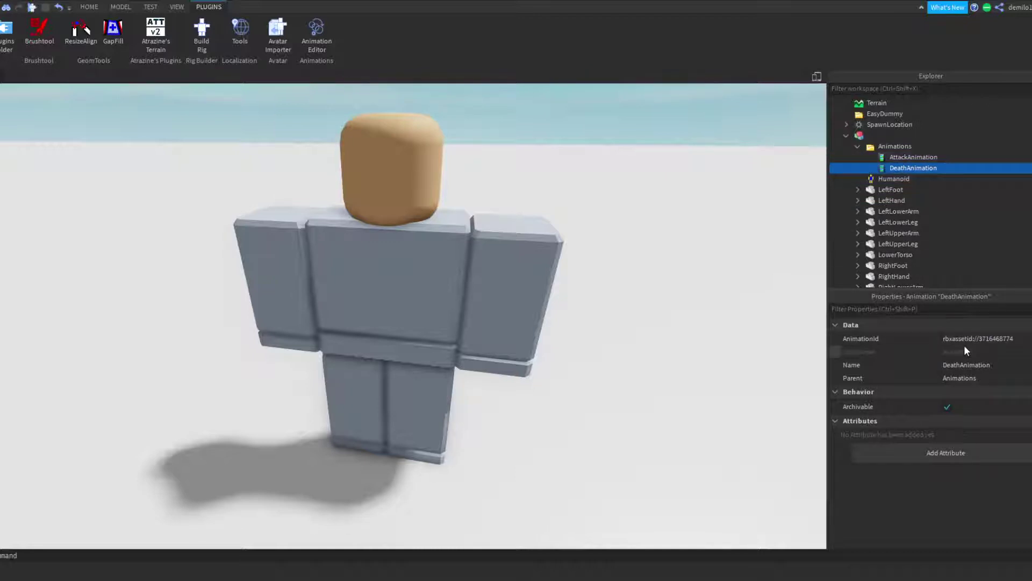
click(977, 339)
drag(1014, 339, 1004, 340)
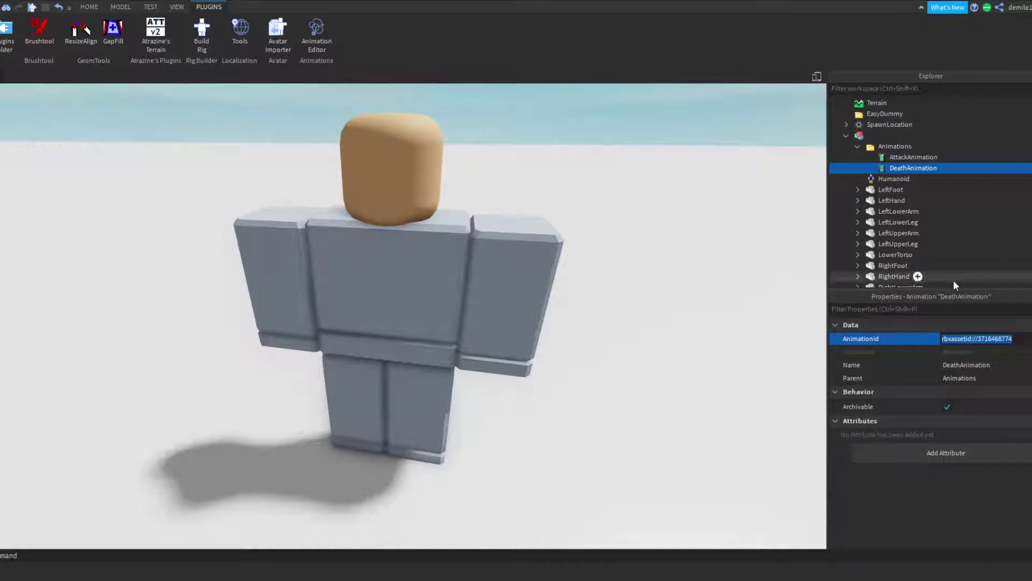
click(945, 157)
click(1003, 343)
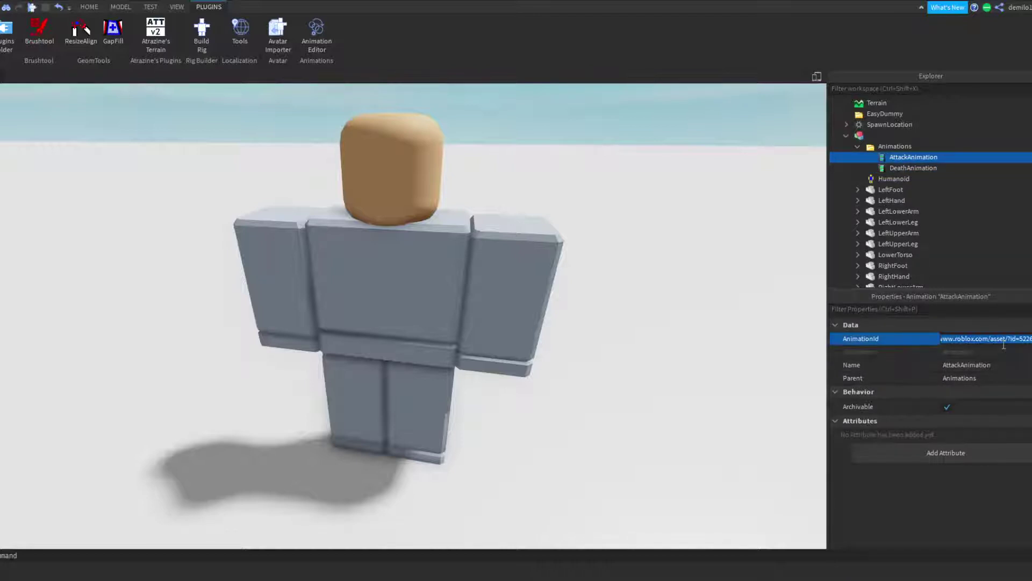
Collapse the Animations folder, add an InitialPoses folder to the rig model and look over its contents
right_drag(592, 340, 591, 285)
scroll(592, 340, down, 3)
scroll(628, 343, up, 3)
mouse_move(693, 344)
right_down()
mouse_move(628, 343)
mouse_move(676, 347)
right_up()
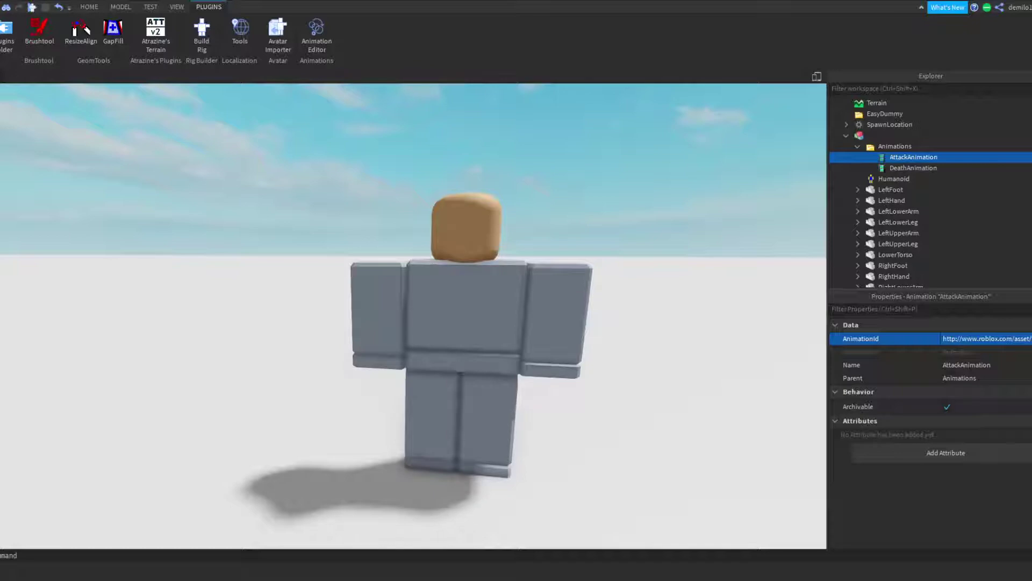
double_click(885, 147)
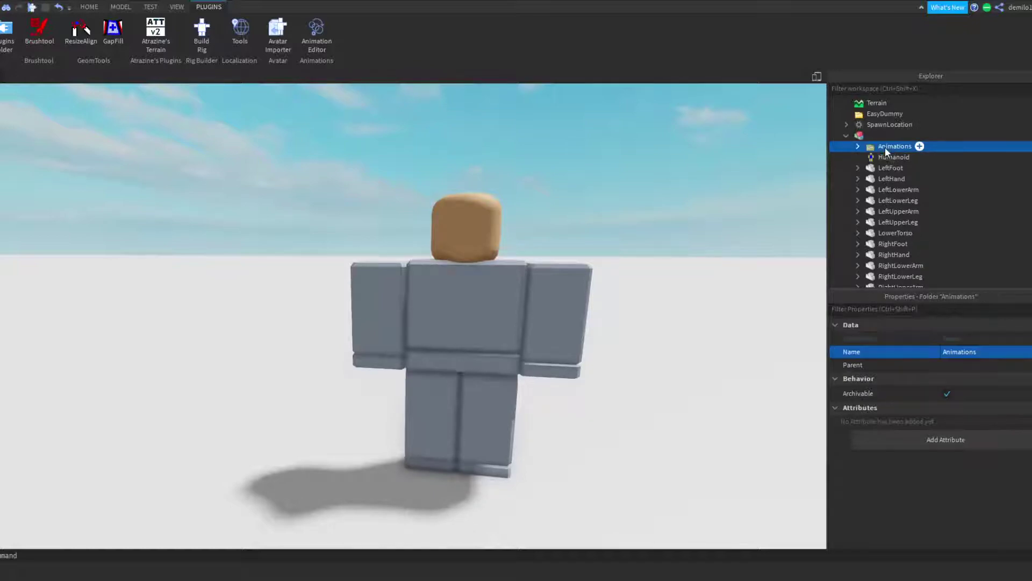
click(866, 136)
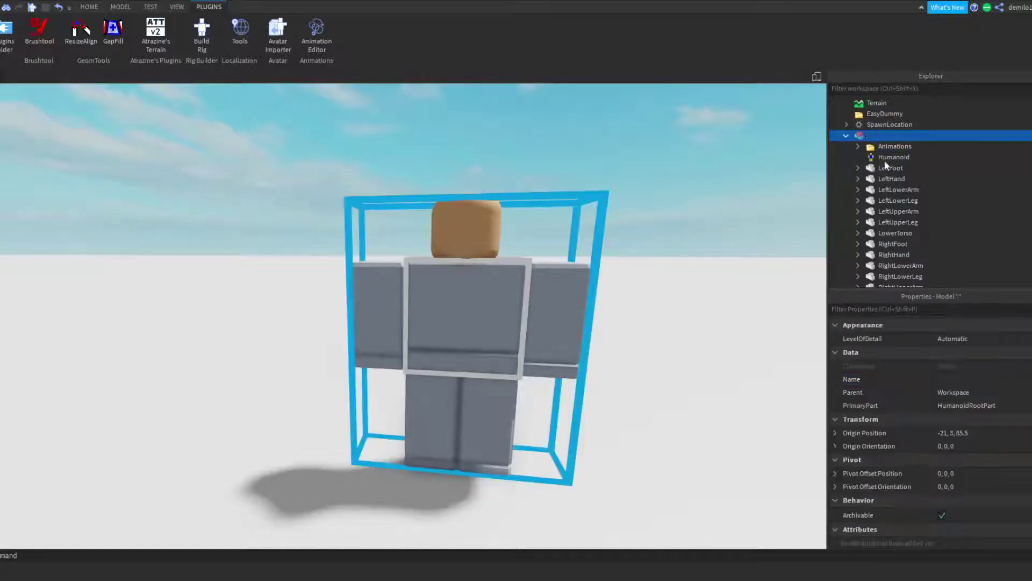
key(ctrl+z)
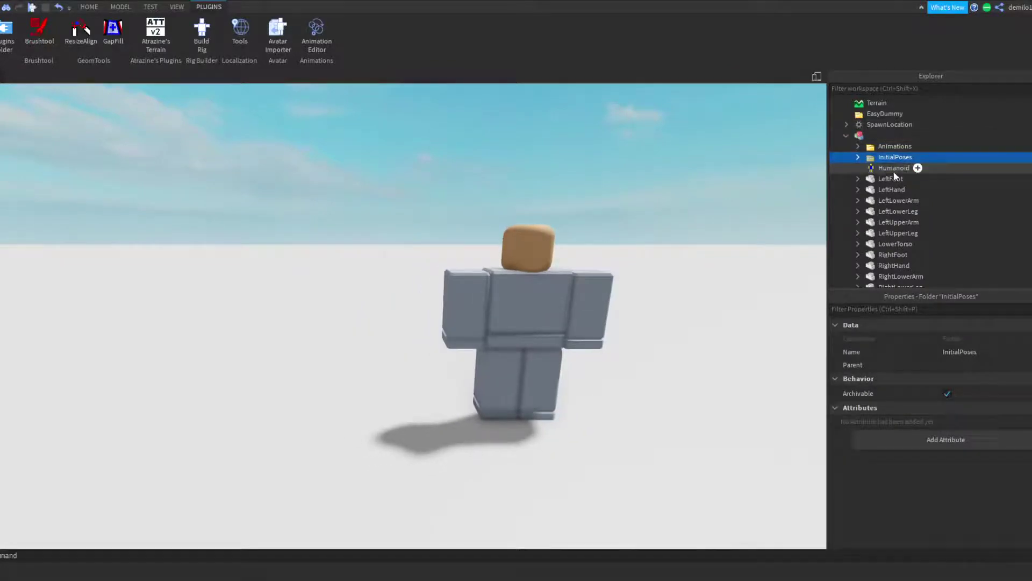
double_click(882, 160)
double_click(882, 159)
right_drag(751, 207, 735, 214)
scroll(736, 214, up, 1)
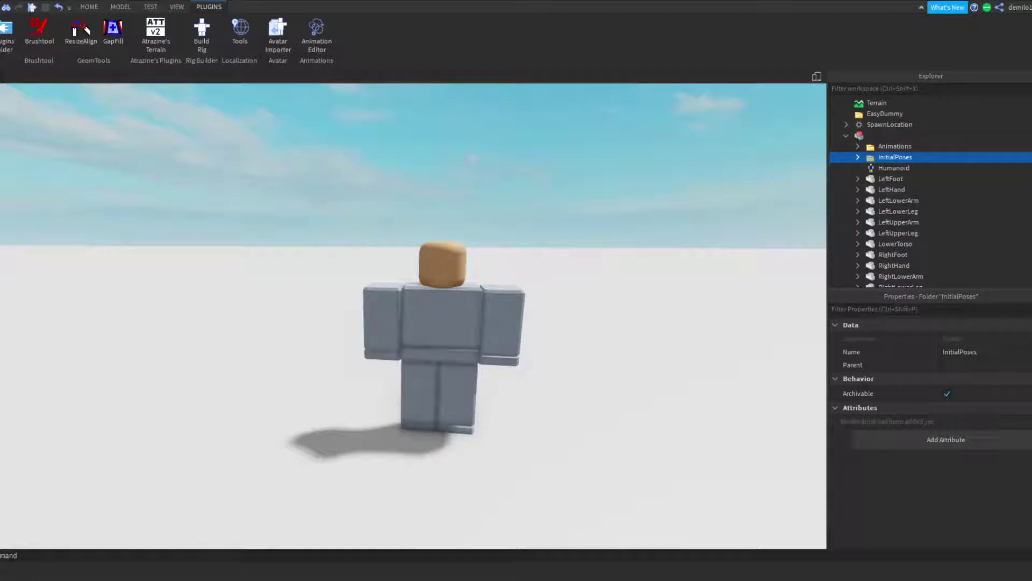
Add an Animator inside the rig's Humanoid
click(883, 167)
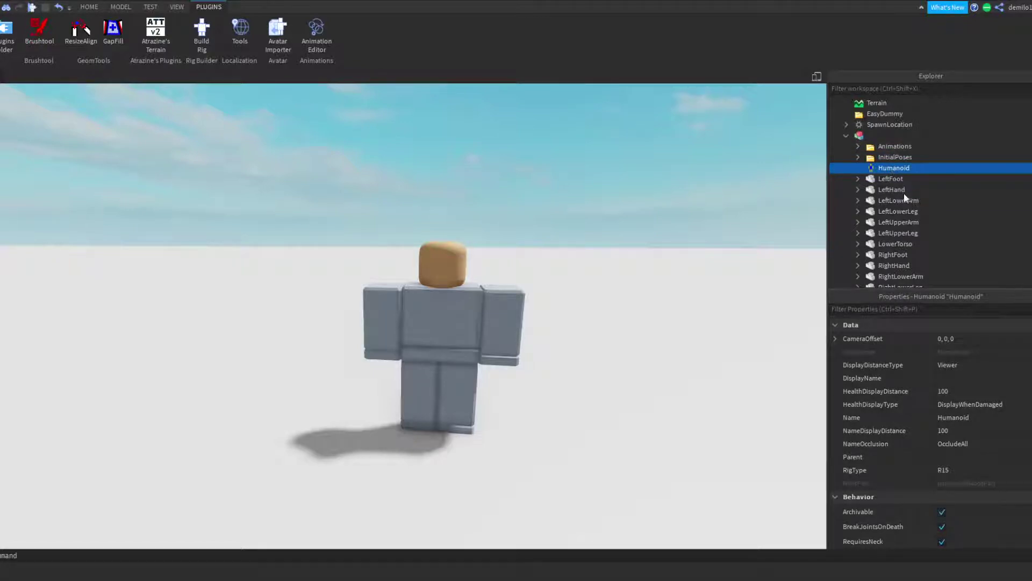
key(ctrl+z)
click(889, 171)
click(890, 176)
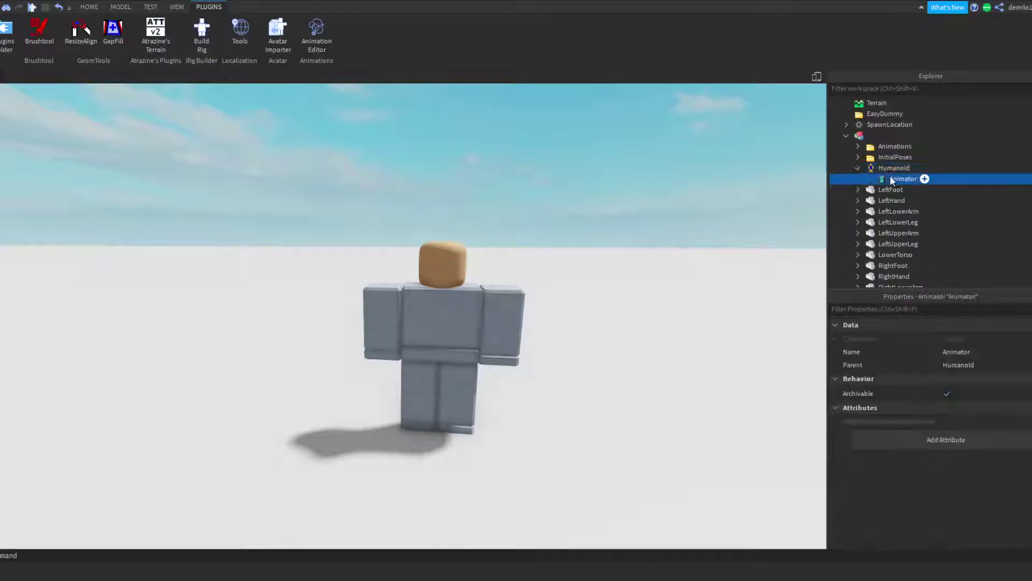
click(917, 168)
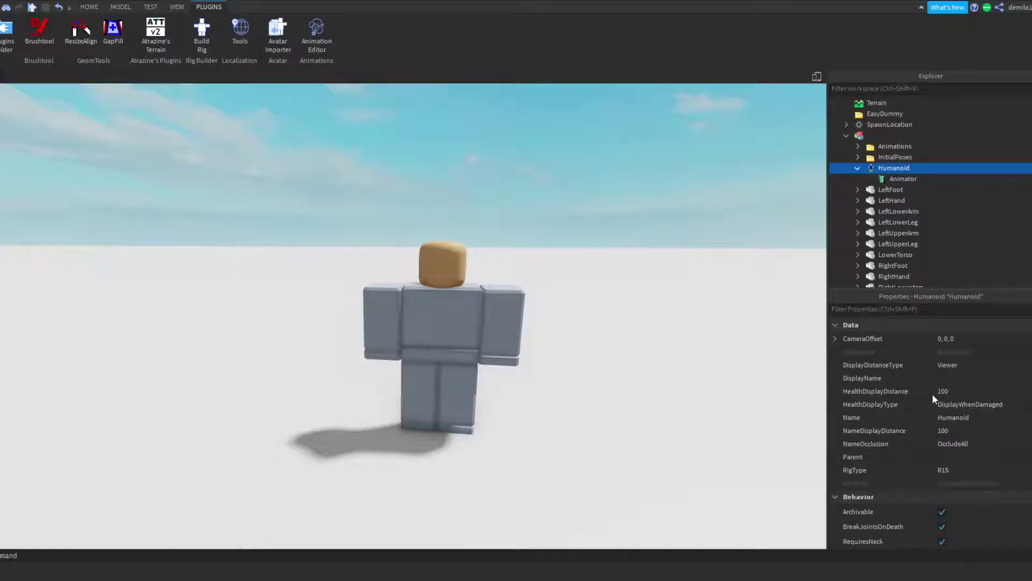
click(871, 222)
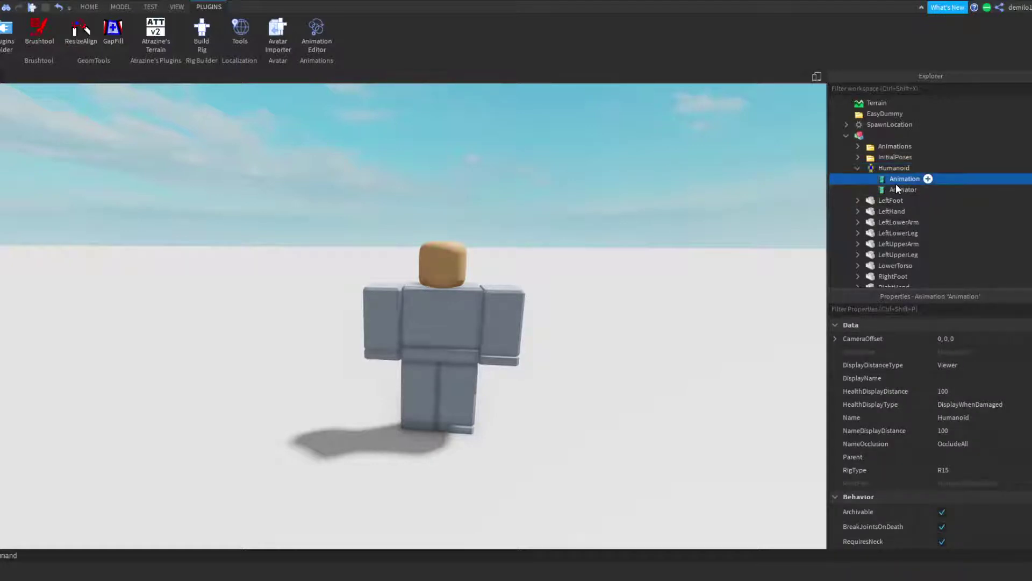
click(896, 182)
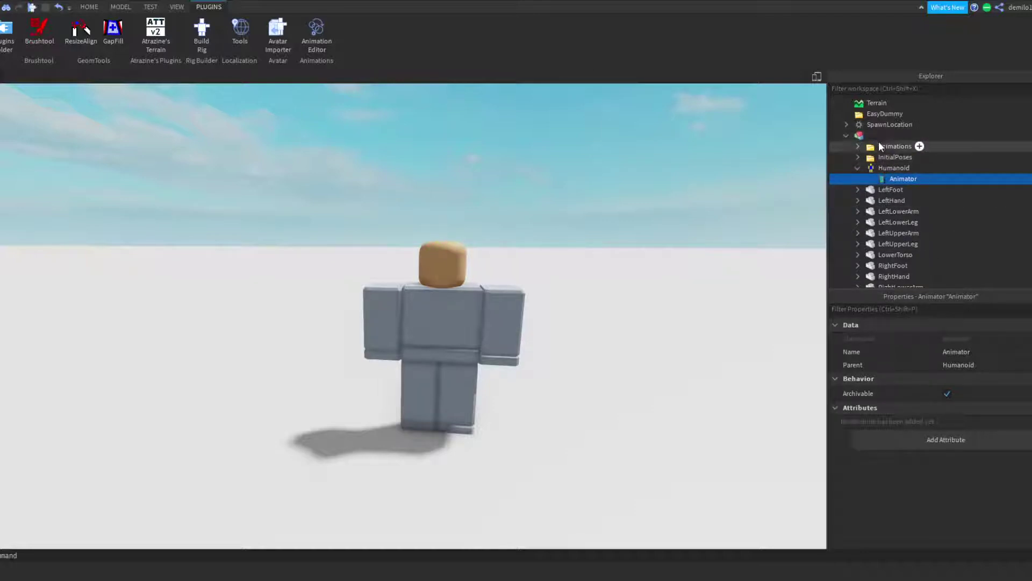
Check the properties of the Humanoid and its Animator and collapse the Humanoid
click(888, 168)
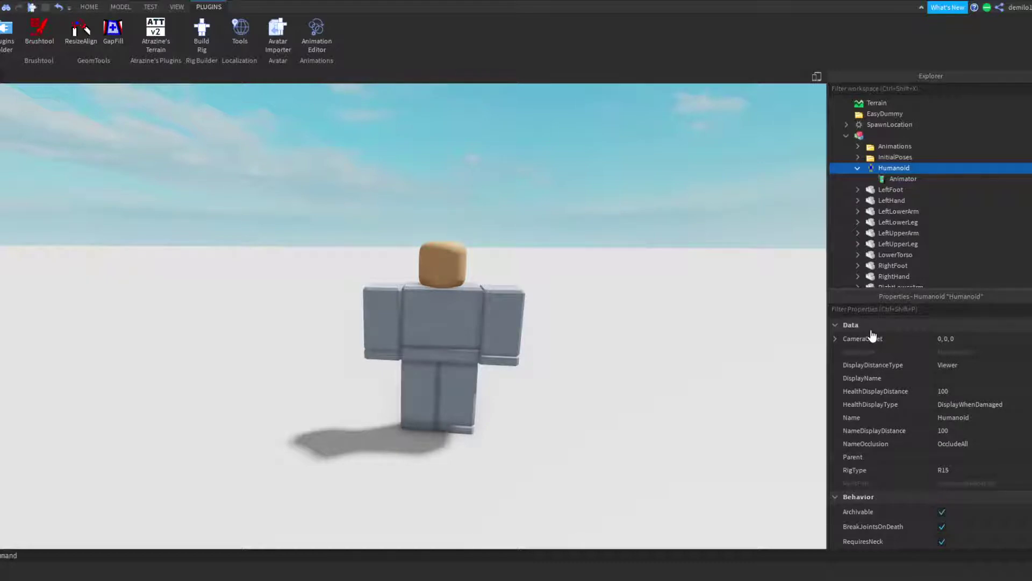
click(892, 178)
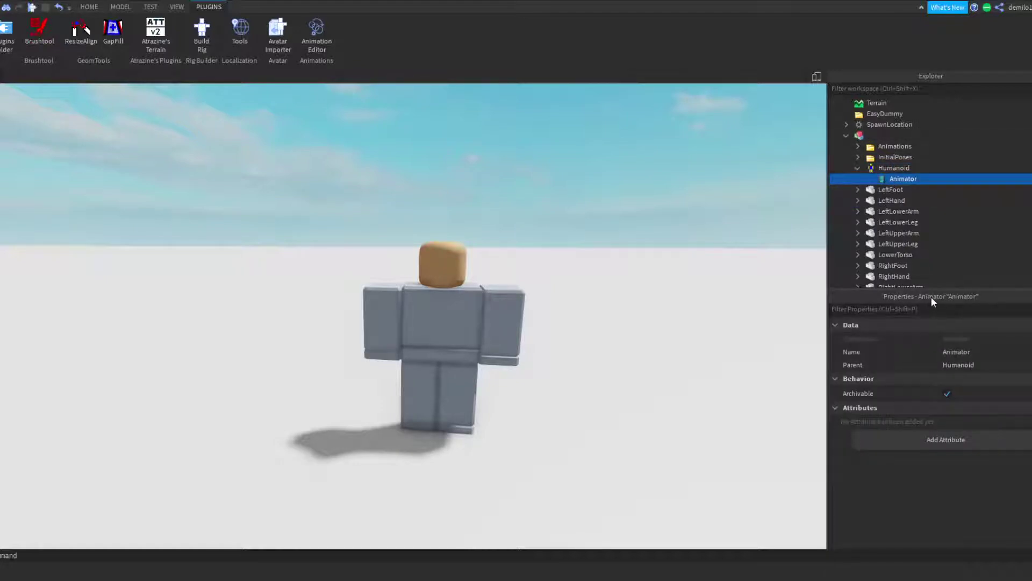
click(898, 168)
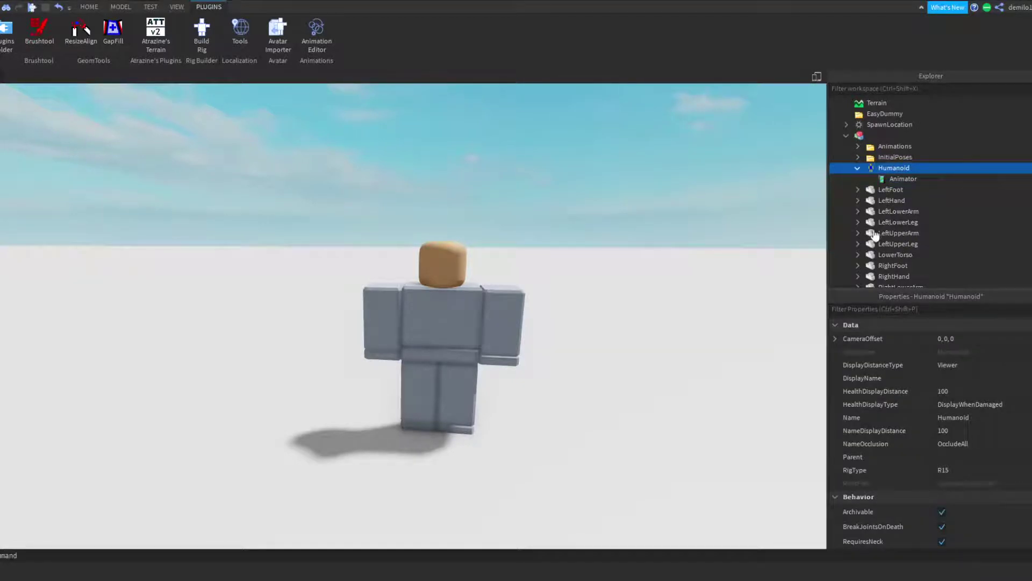
right_drag(617, 207, 699, 229)
scroll(699, 229, down, 3)
double_click(883, 168)
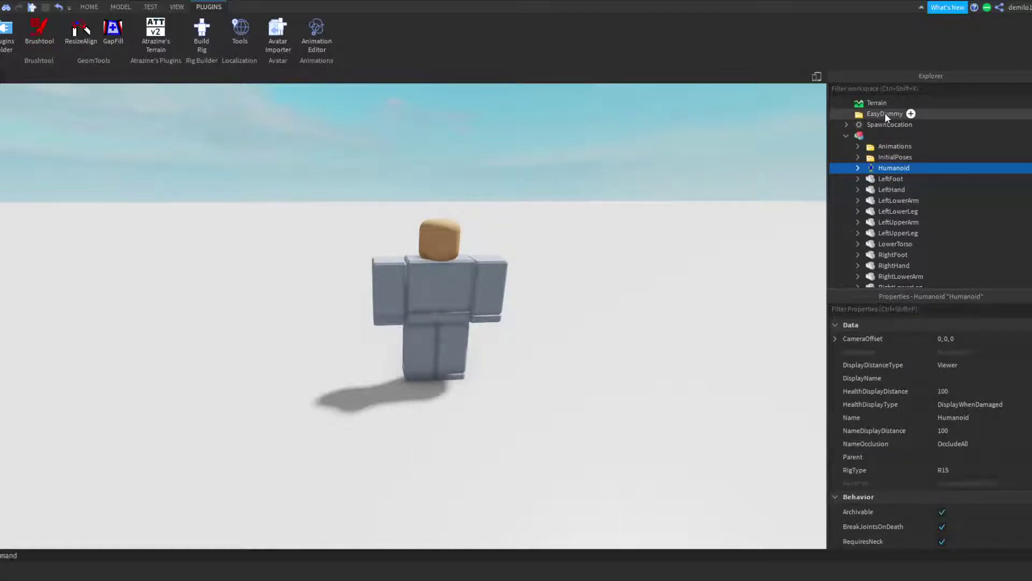
click(887, 135)
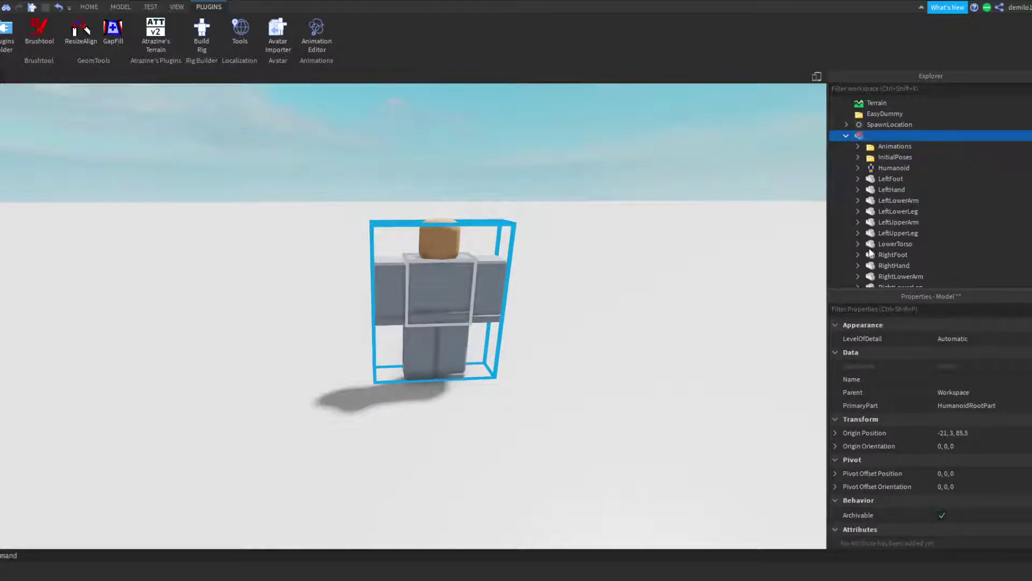
scroll(872, 175, down, 2)
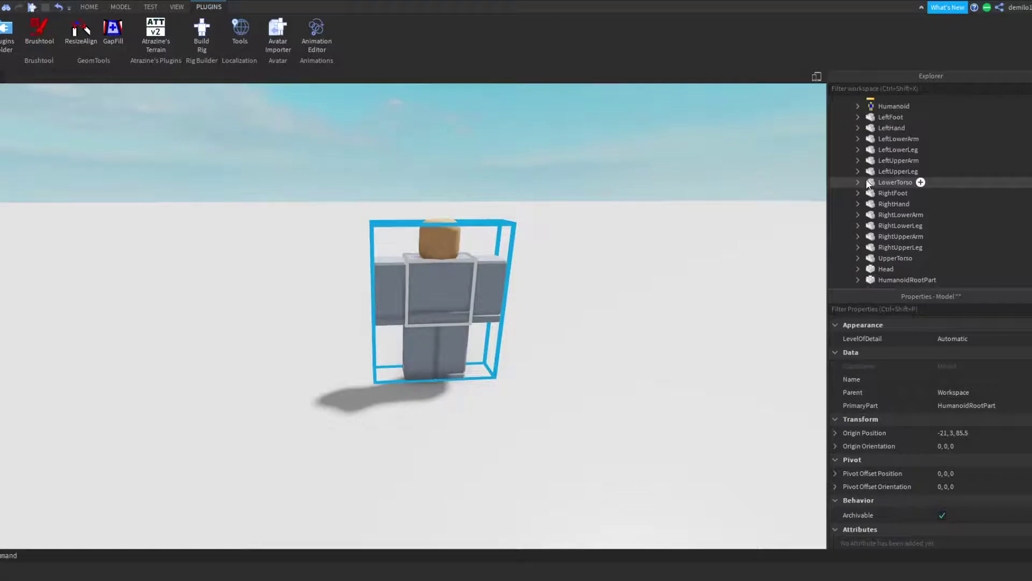
scroll(872, 178, up, 3)
scroll(874, 205, down, 4)
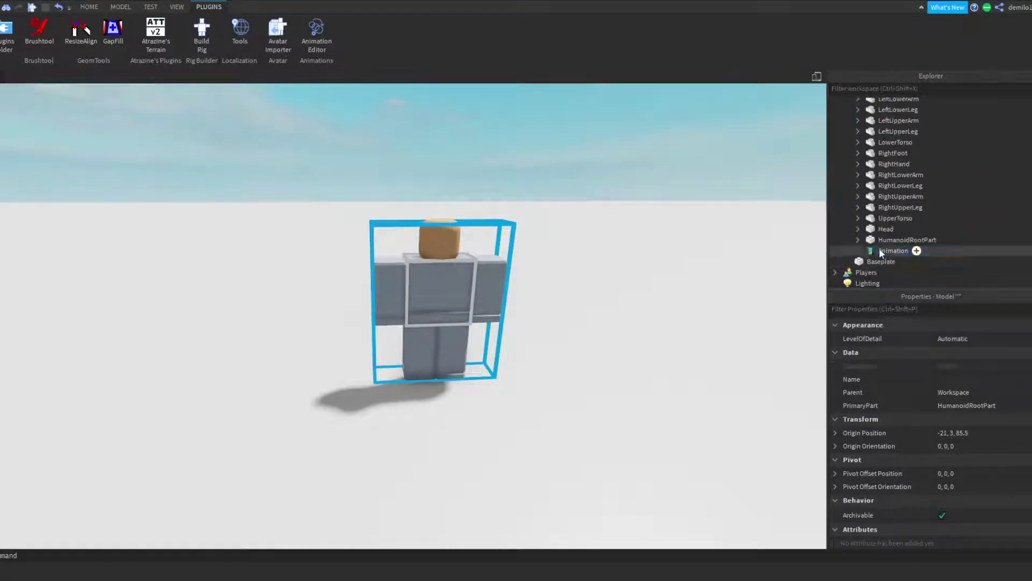
scroll(886, 184, up, 3)
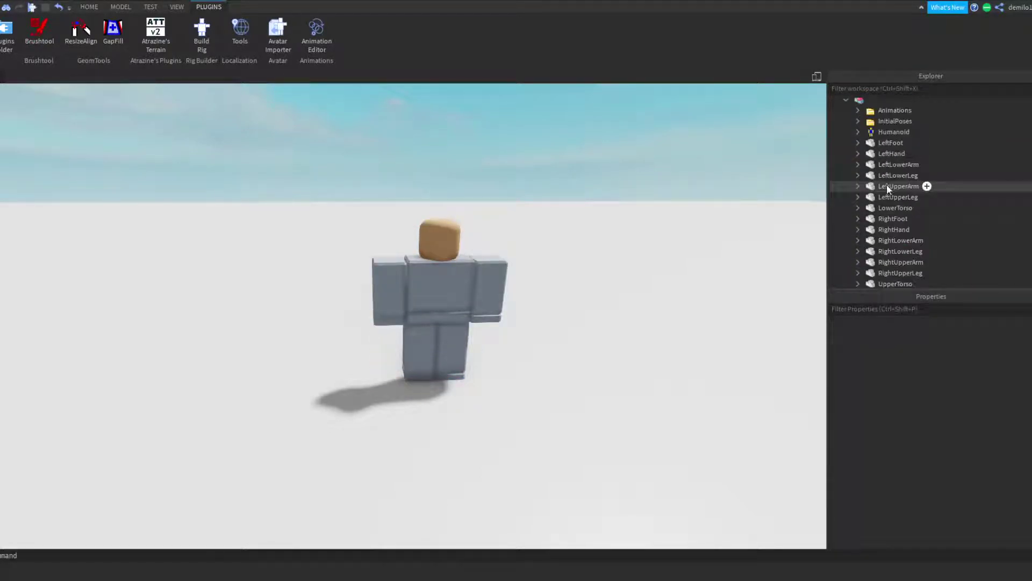
Paste the Animate script into the rig model, look over its child objects including PlayEmote and collapse it
click(864, 104)
key(ctrl+shift+v)
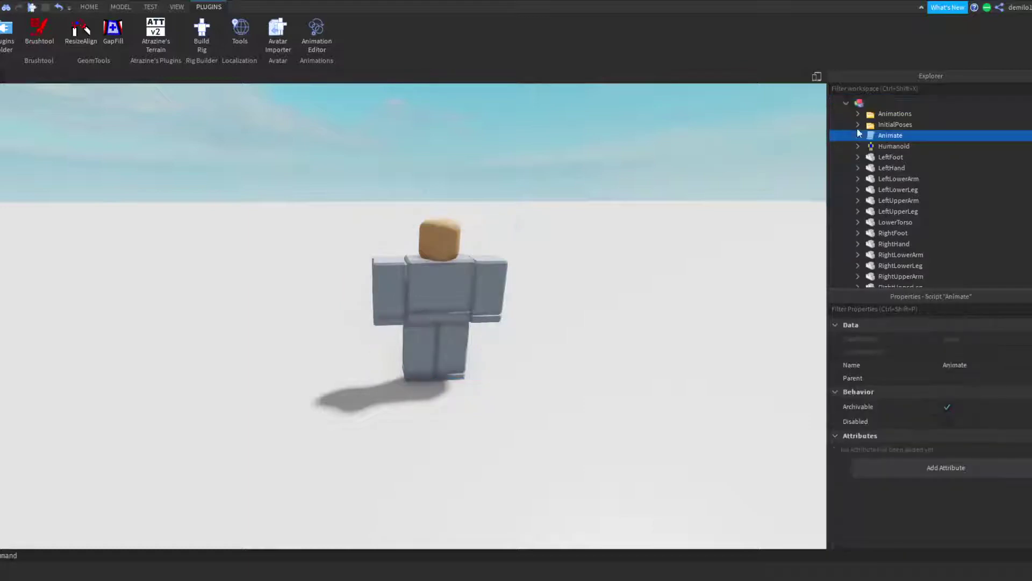
click(857, 136)
scroll(879, 232, down, 3)
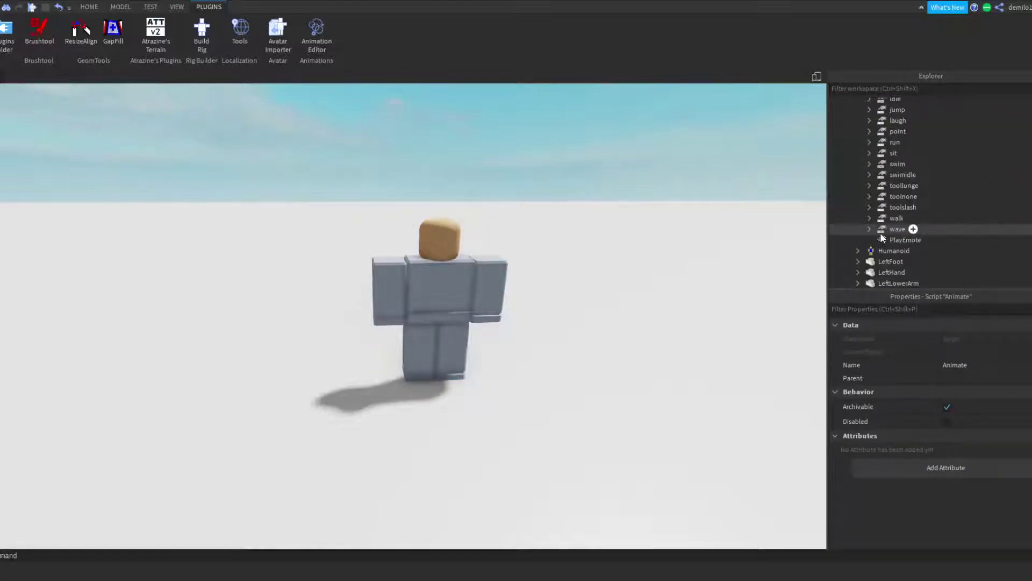
shift+click(886, 249)
click(892, 240)
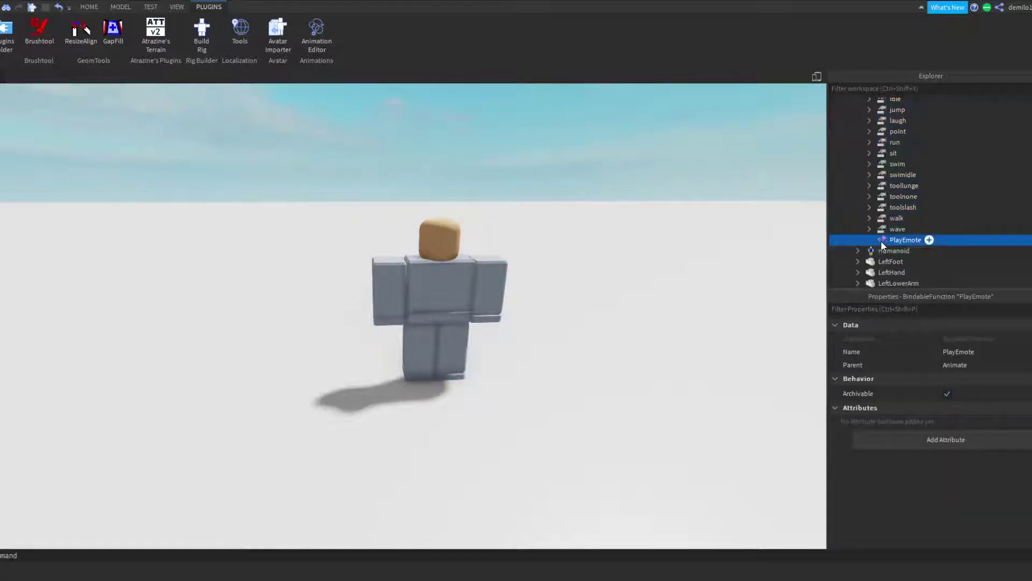
scroll(907, 237, up, 4)
click(858, 136)
Open the Animate script, look through its code and close it
double_click(880, 136)
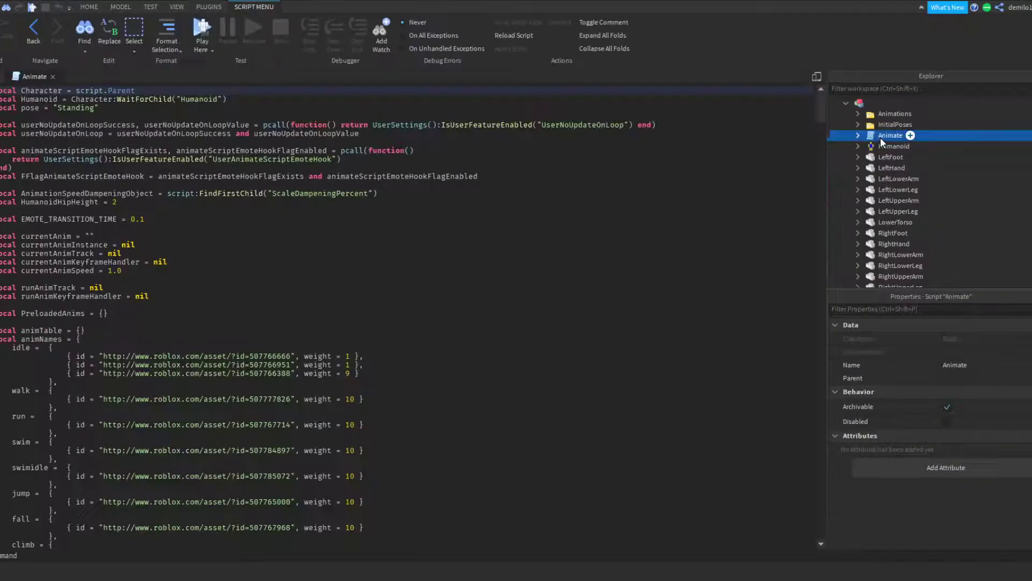
scroll(124, 203, down, 20)
scroll(217, 177, up, 20)
click(53, 77)
scroll(290, 186, up, 3)
right_drag(290, 186, 291, 187)
scroll(290, 187, down, 2)
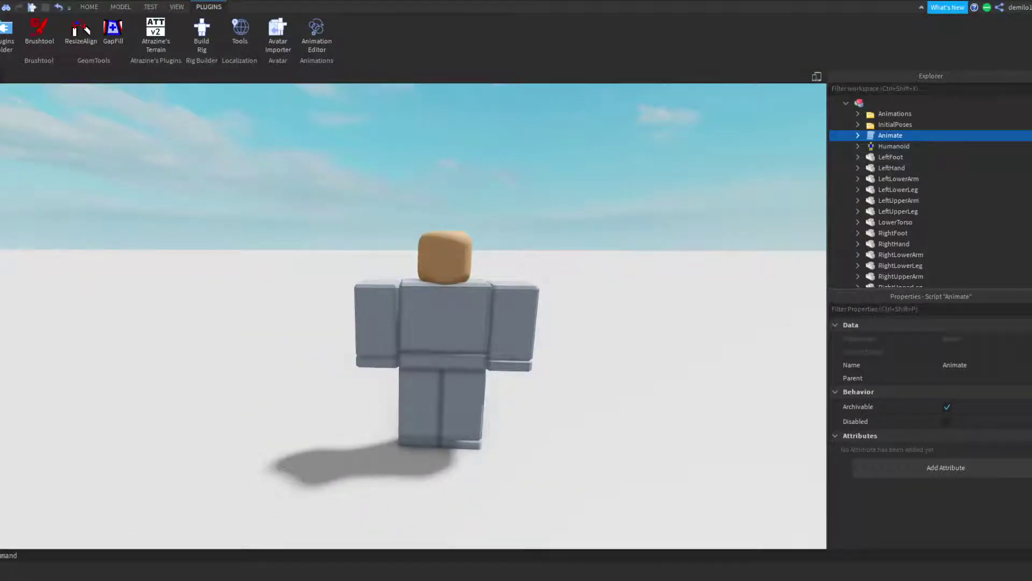
Put the Configuration object with its NPC setting values in the rig model and expand it
click(866, 104)
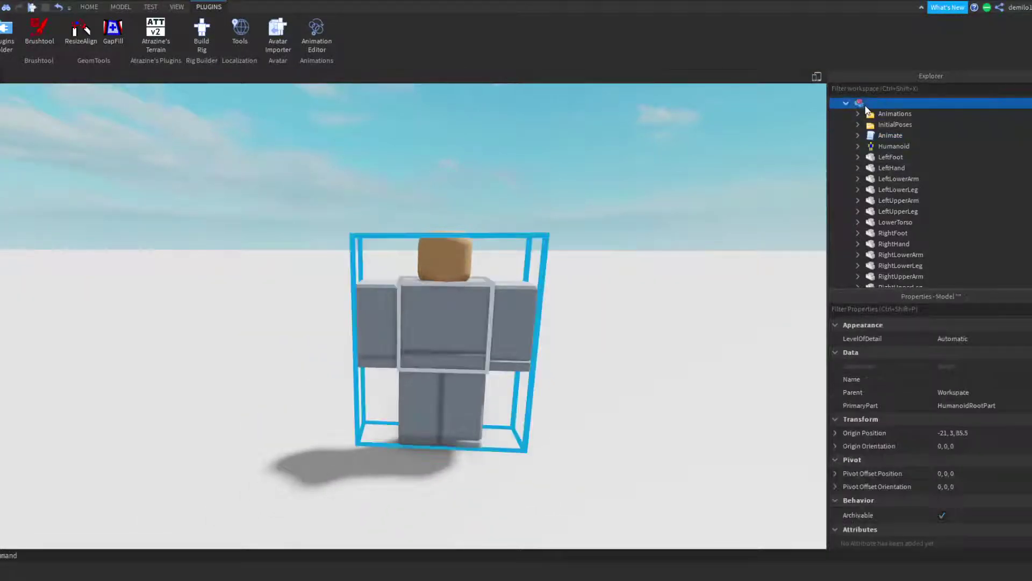
click(905, 137)
scroll(889, 144, down, 4)
scroll(887, 151, up, 7)
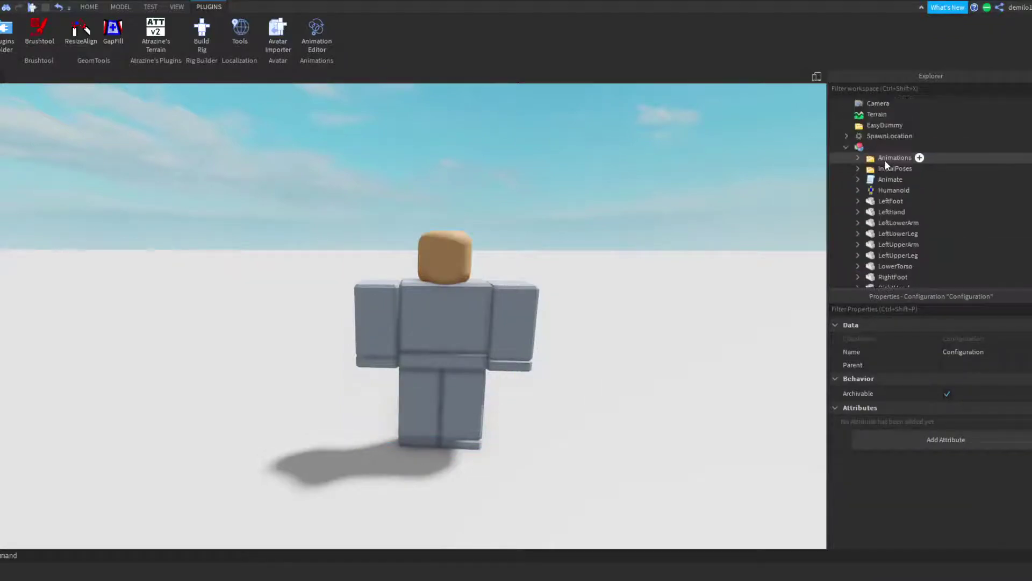
click(871, 138)
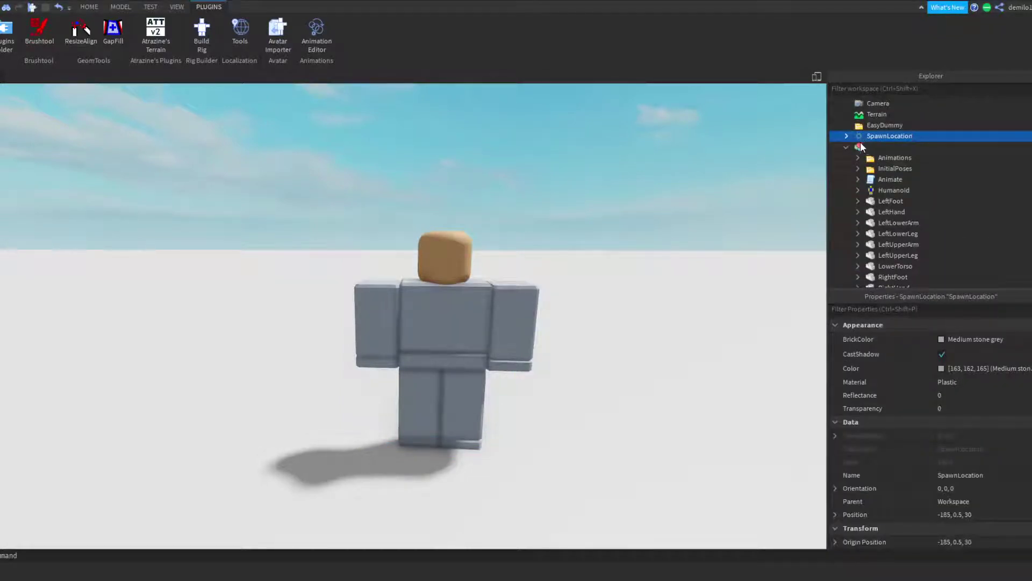
click(861, 147)
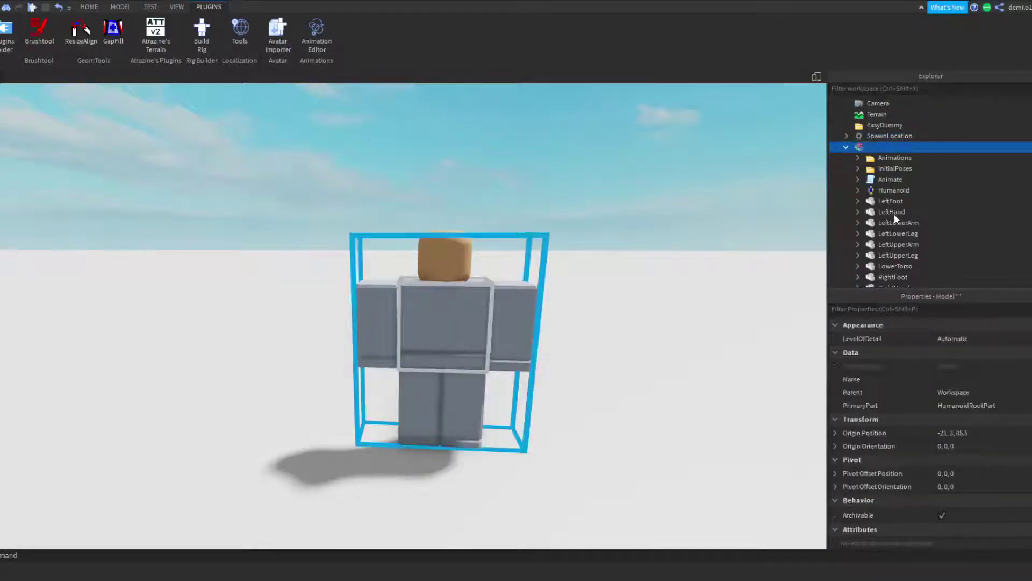
scroll(881, 172, down, 5)
click(875, 238)
key(Delete)
scroll(878, 215, down, 2)
double_click(879, 169)
Examine the AttackDamage and AttackRadius values in the rig's Configuration
click(878, 182)
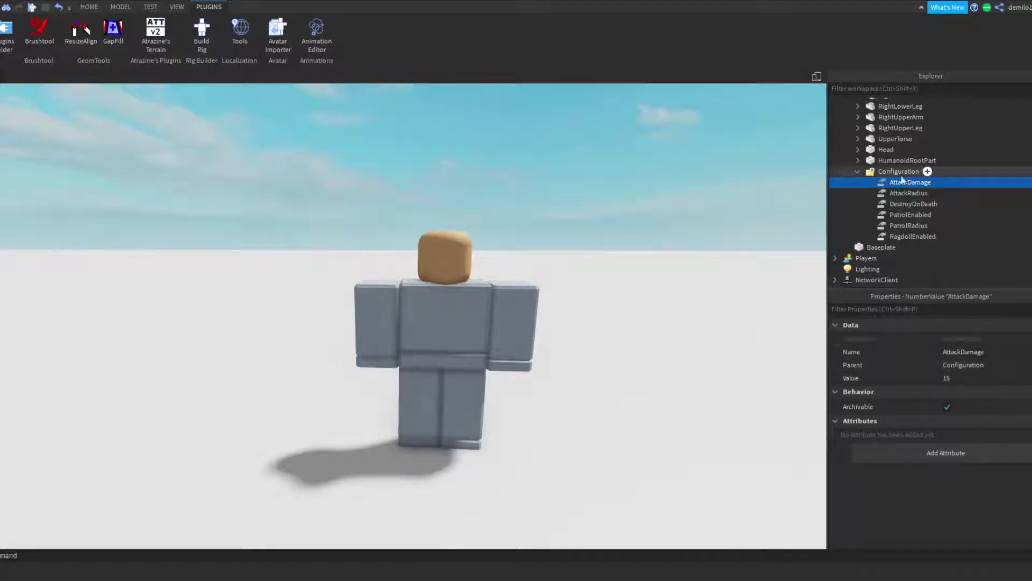
click(903, 193)
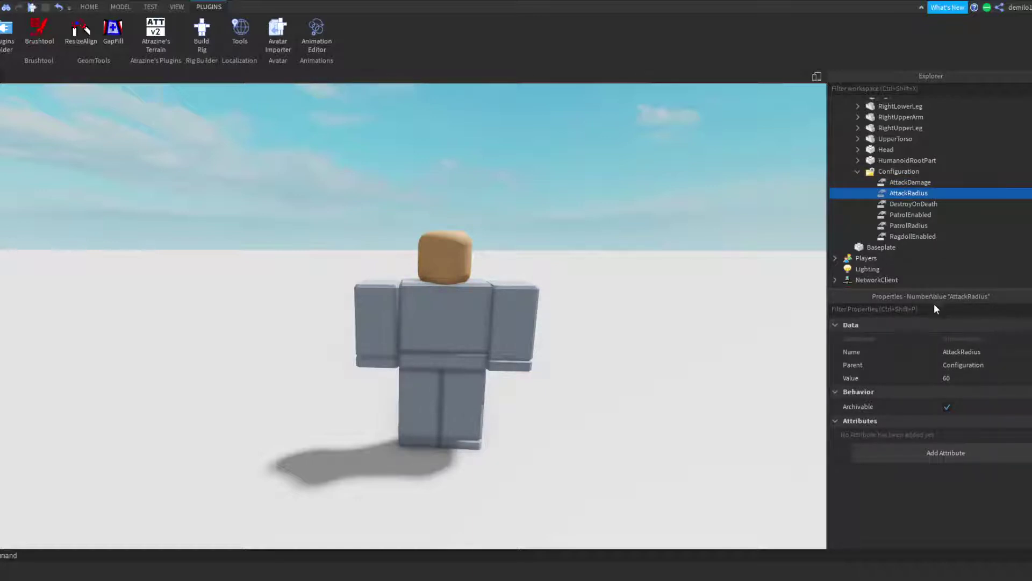
right_drag(501, 279, 500, 328)
scroll(487, 260, down, 8)
scroll(541, 244, up, 4)
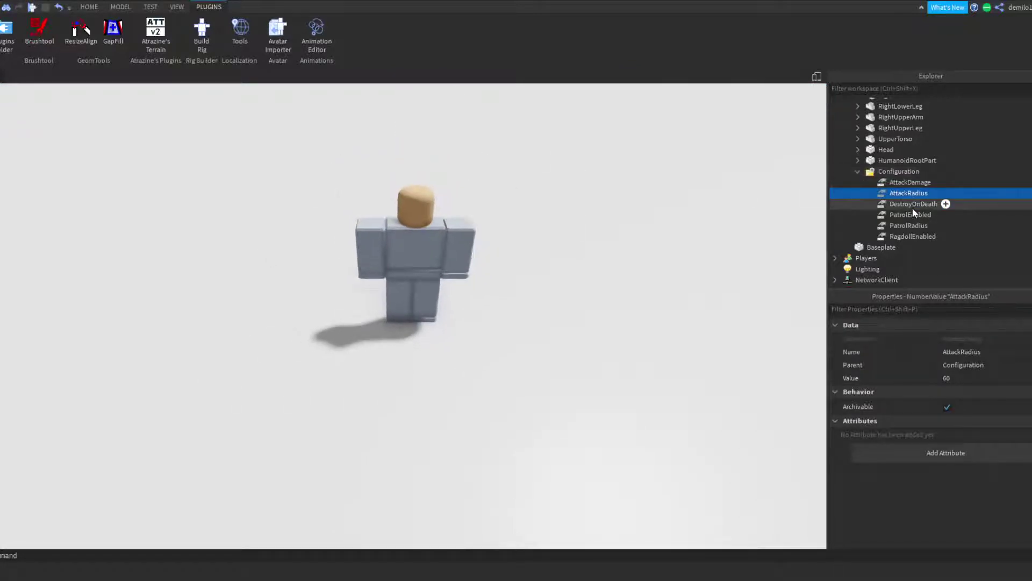
Examine the DestroyOnDeath and PatrolEnabled values in the rig's Configuration
click(912, 205)
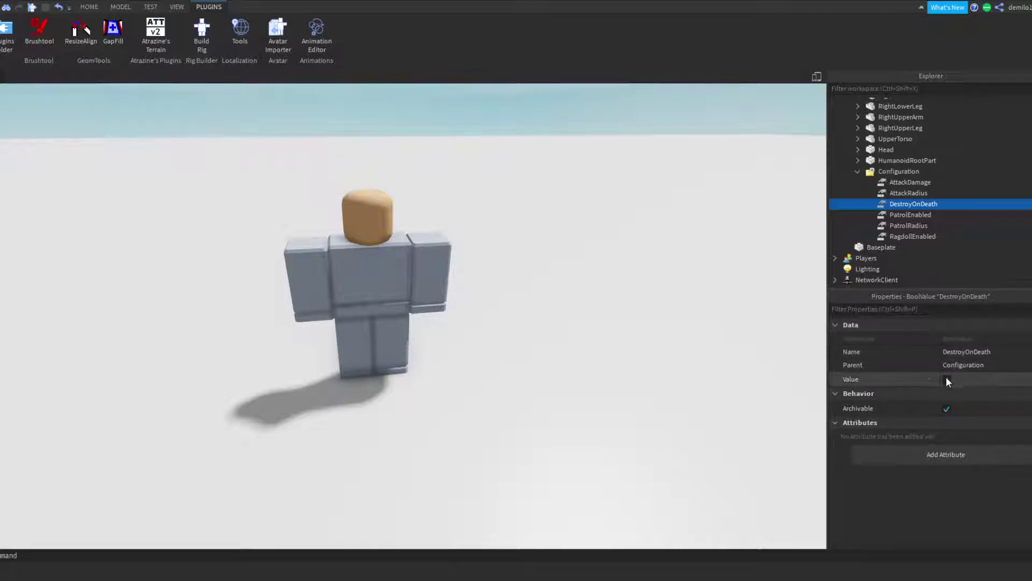
scroll(695, 382, up, 2)
right_drag(804, 385, 827, 385)
scroll(753, 384, down, 3)
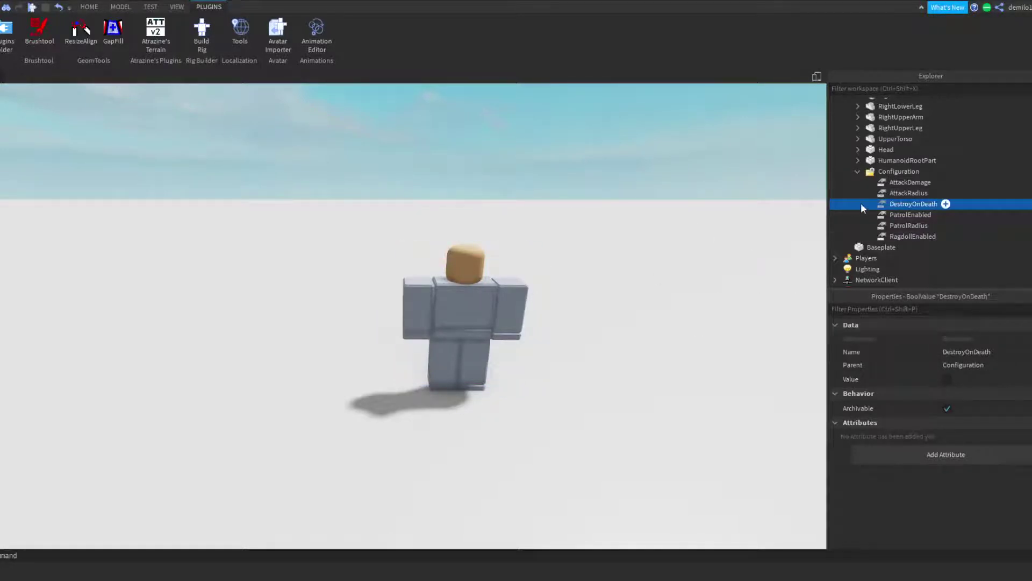
click(871, 214)
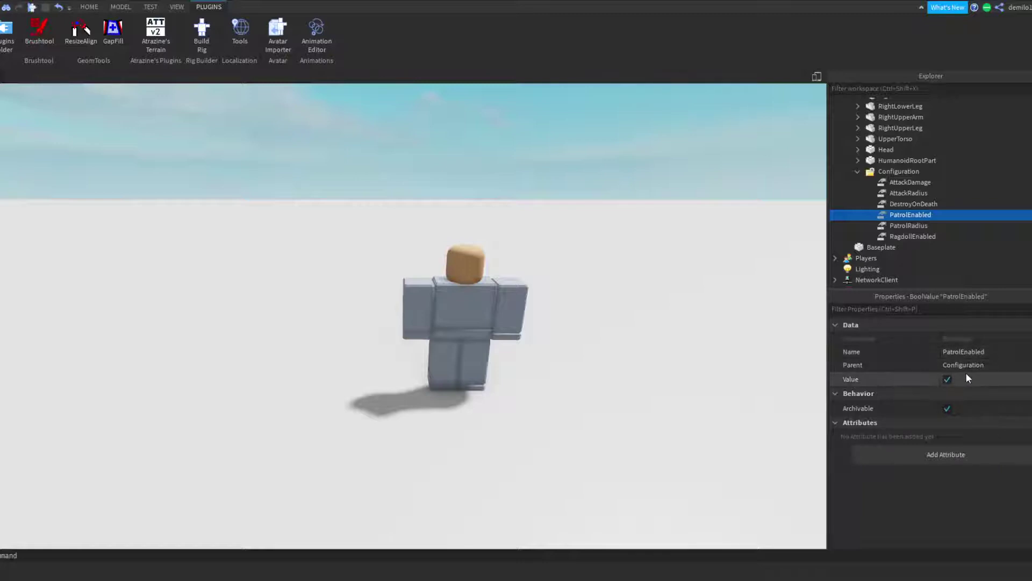
right_drag(657, 343, 640, 331)
key(s)
key(w)
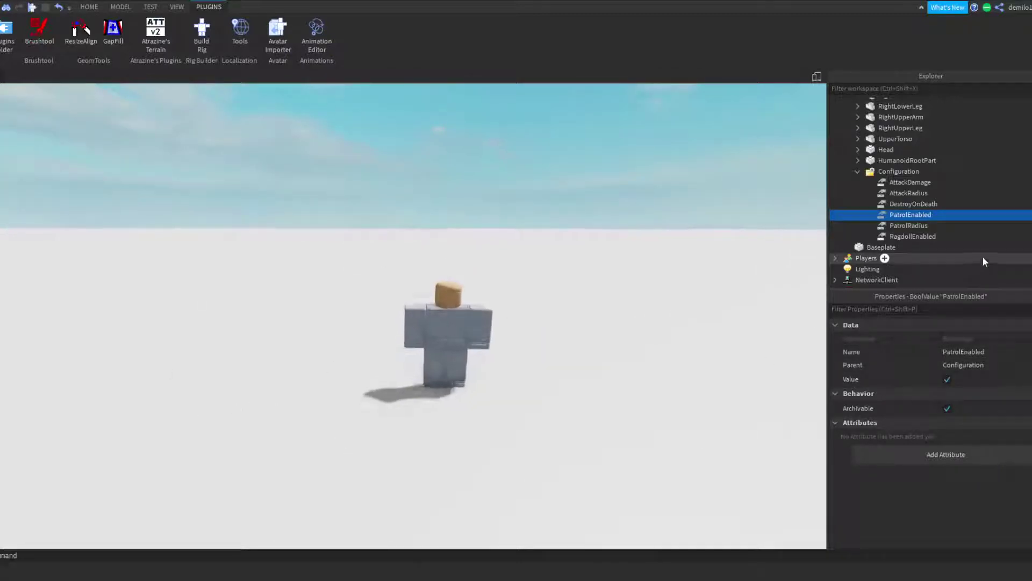
Examine the PatrolRadius value in the rig's Configuration
click(892, 226)
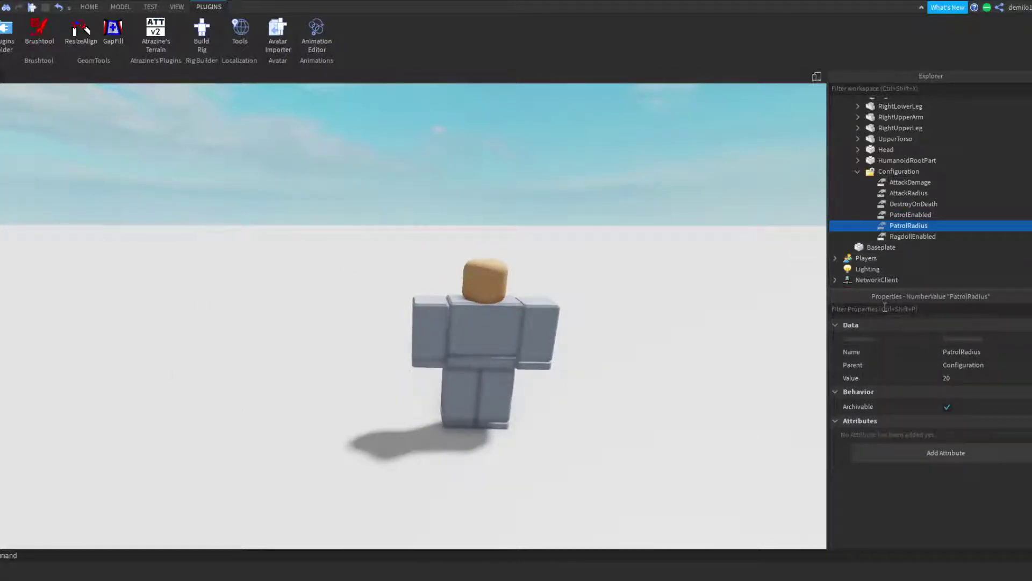
right_drag(762, 328, 760, 346)
key(s)
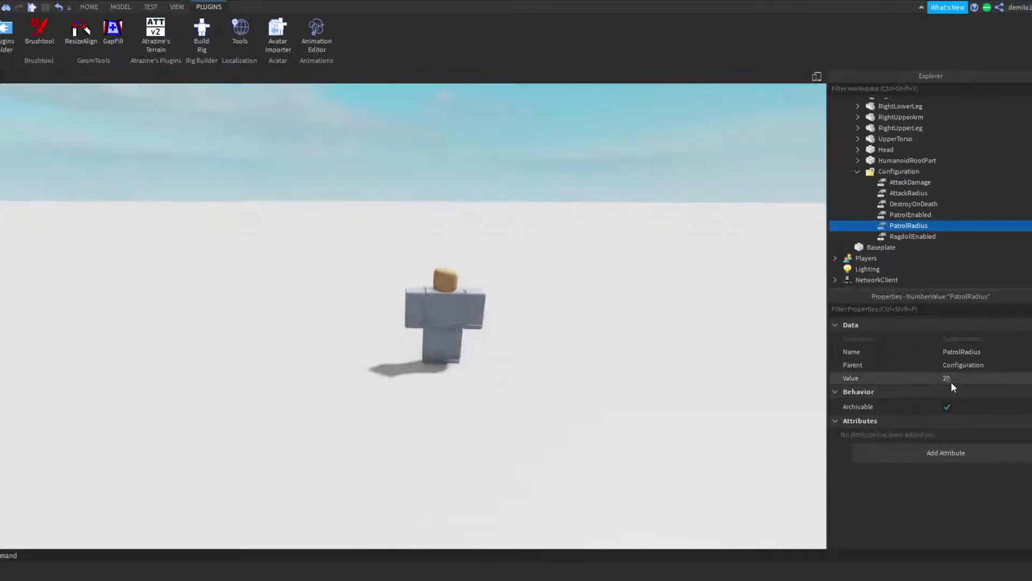
key(w)
right_drag(629, 309, 580, 306)
key(s)
right_drag(344, 325, 555, 357)
key(w)
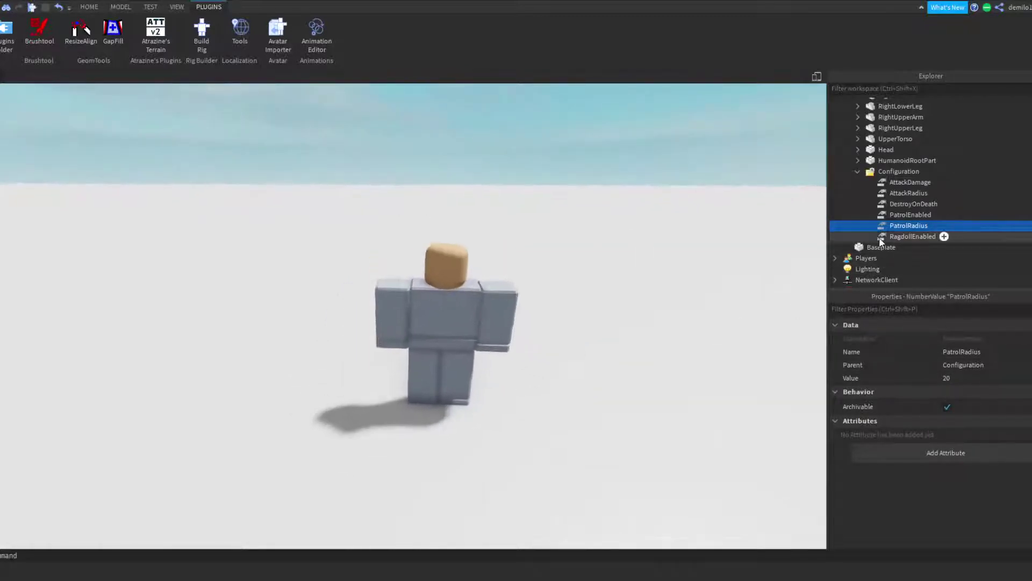
Examine the RagdollEnabled value and collapse the rig's Configuration
click(884, 235)
key(w)
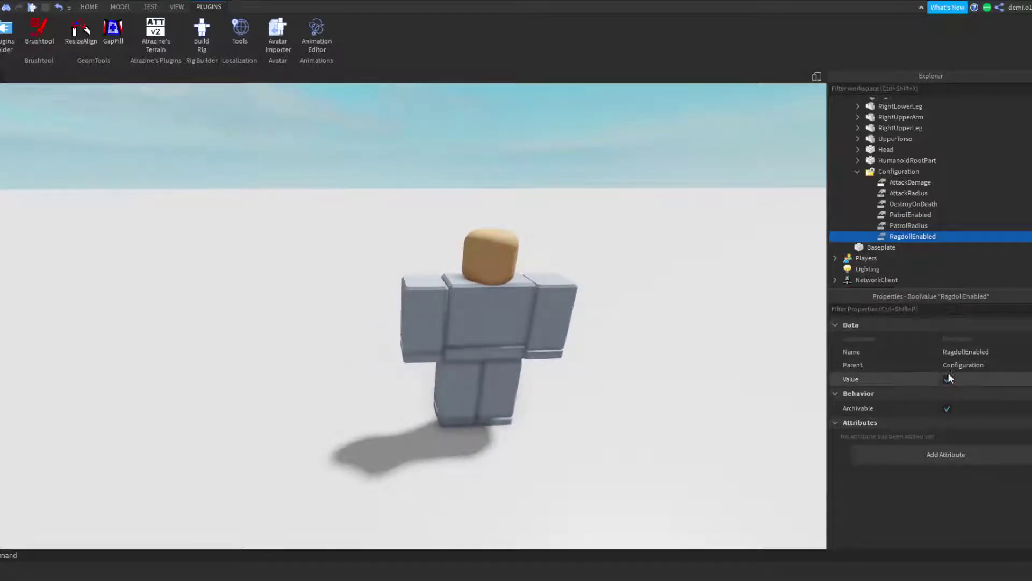
right_drag(683, 229, 708, 249)
key(s)
key(w)
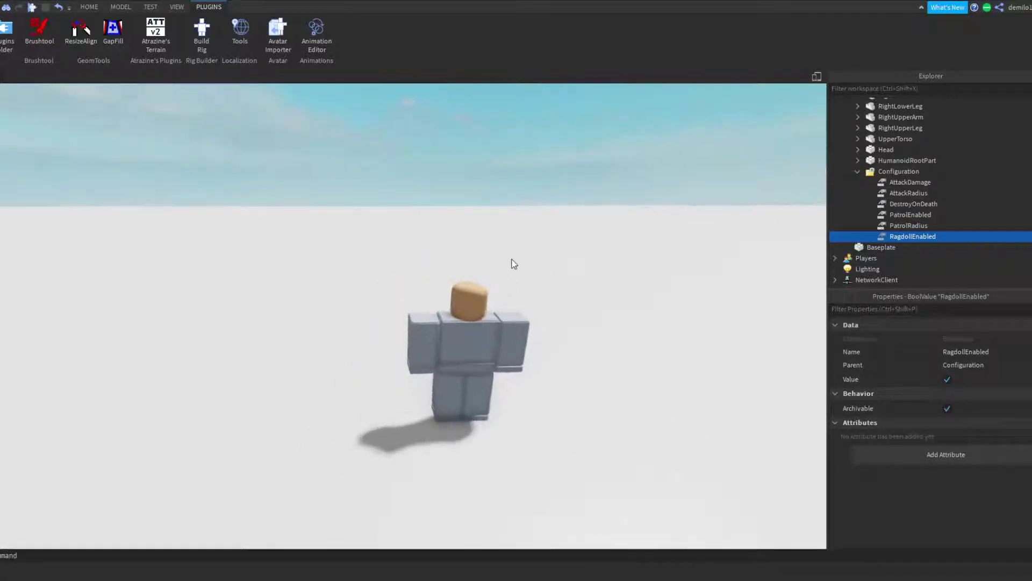
double_click(897, 171)
scroll(894, 172, up, 7)
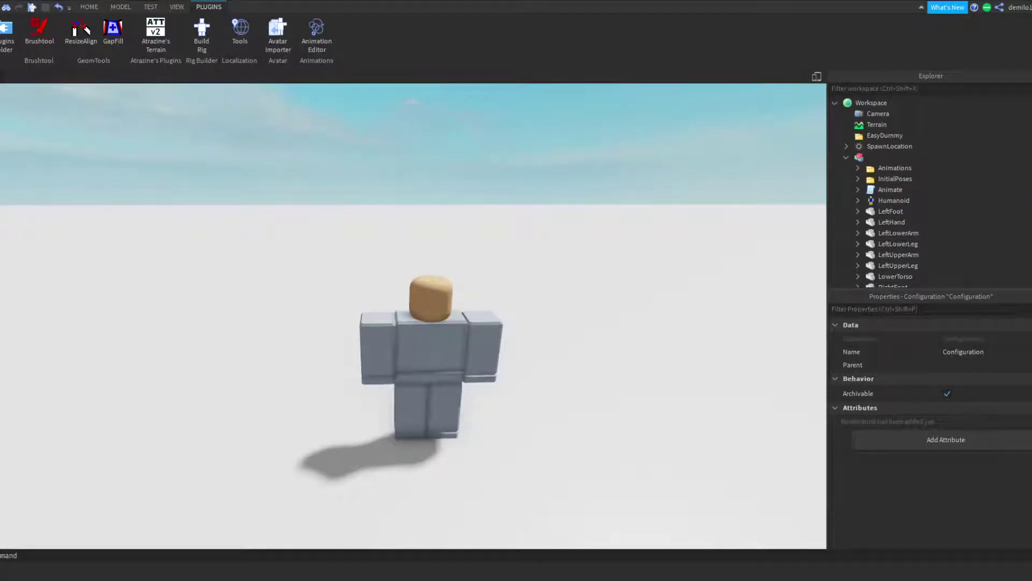
Add the RbxNpcSounds script to the rig, look through its sound code and close it
click(863, 157)
scroll(893, 199, down, 3)
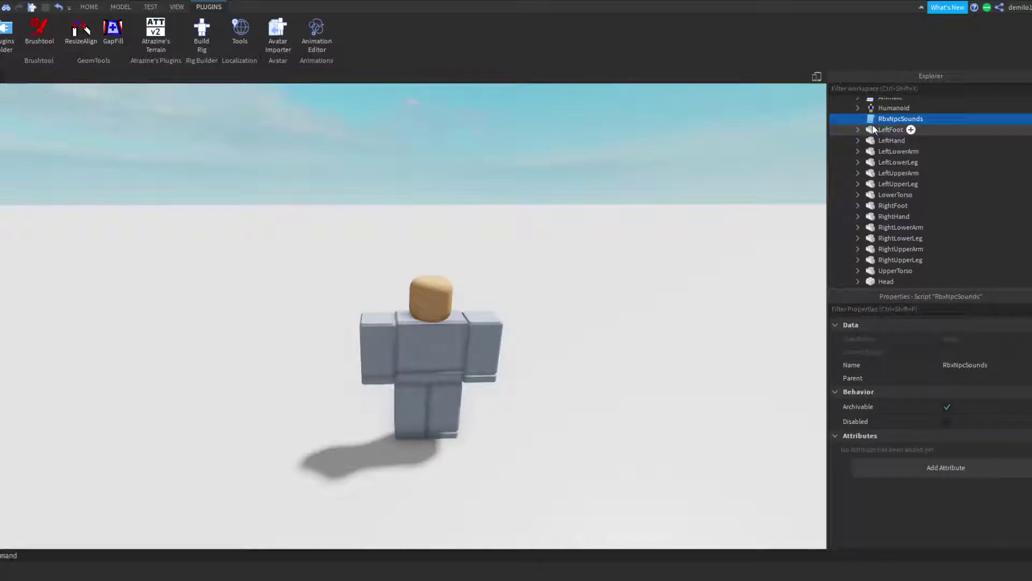
double_click(909, 118)
scroll(414, 141, down, 20)
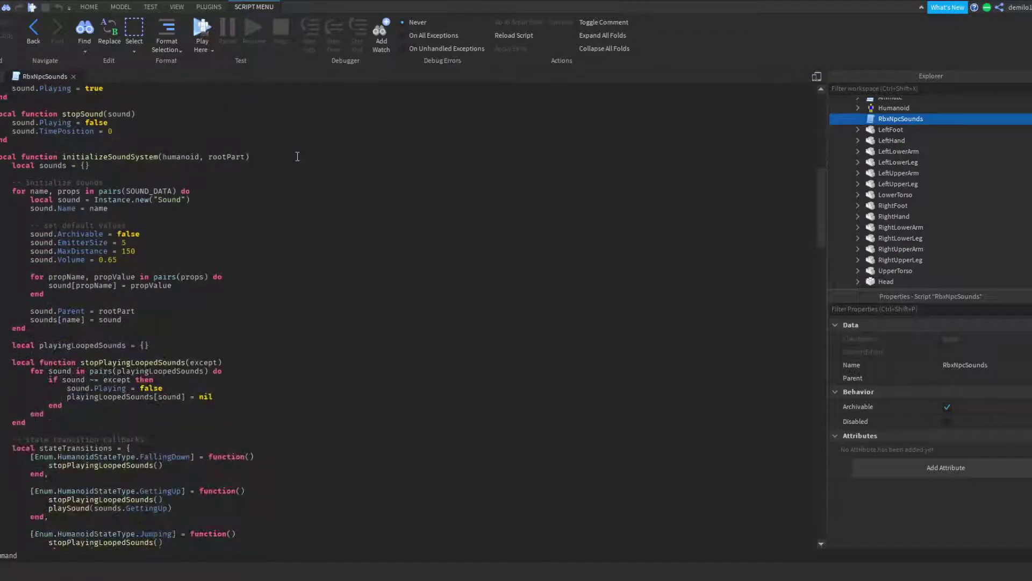
scroll(256, 153, up, 17)
scroll(256, 154, up, 5)
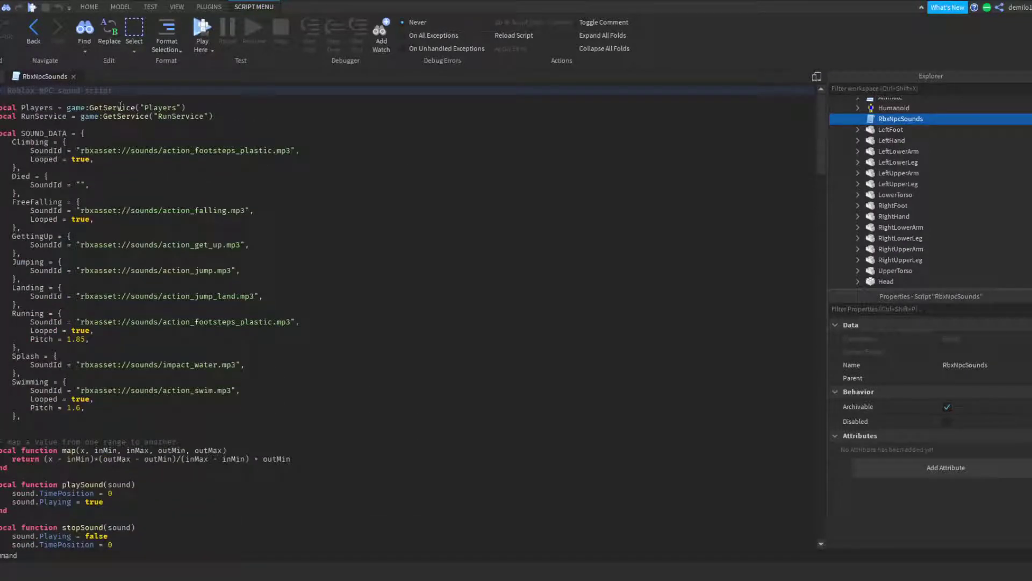
click(73, 77)
scroll(864, 200, up, 1)
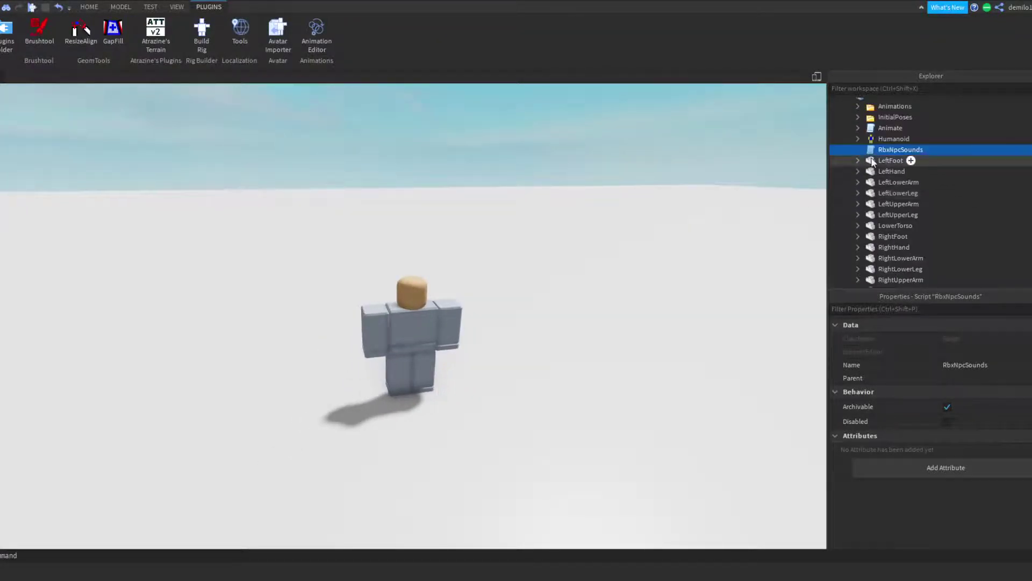
scroll(918, 137, up, 1)
click(862, 128)
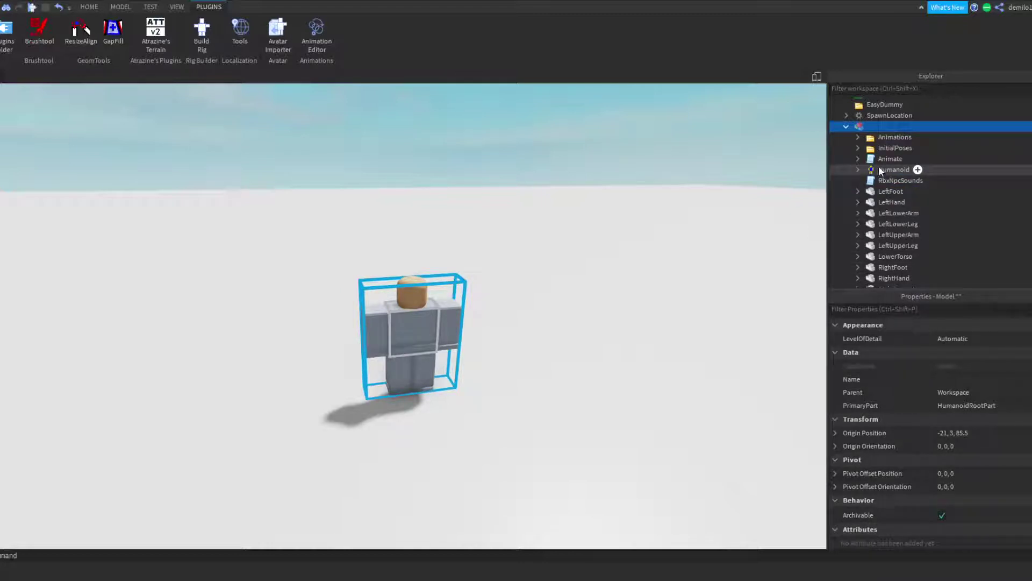
click(858, 159)
click(866, 157)
click(858, 159)
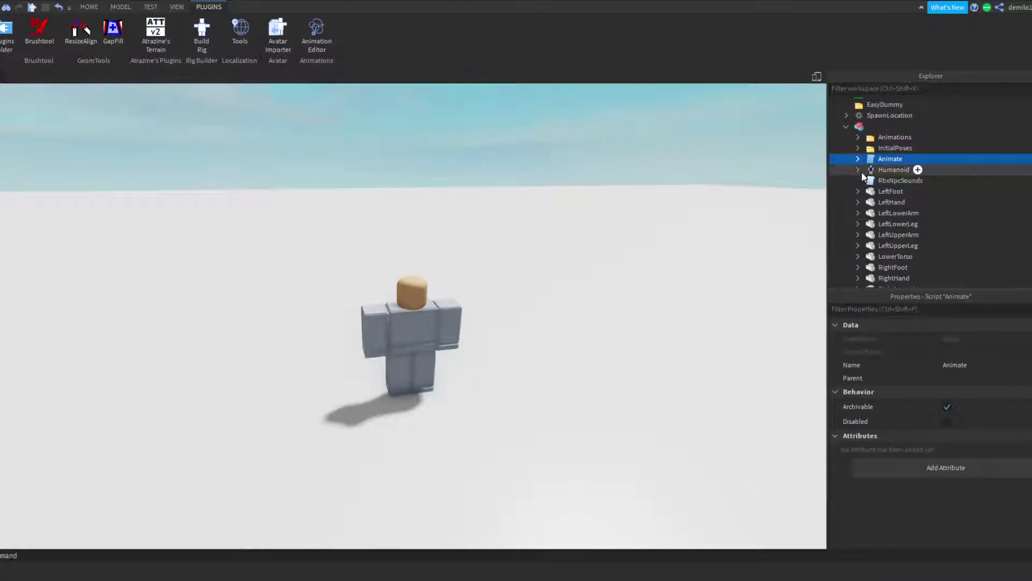
Insert a new Script in the rig model and name it NPC
click(874, 126)
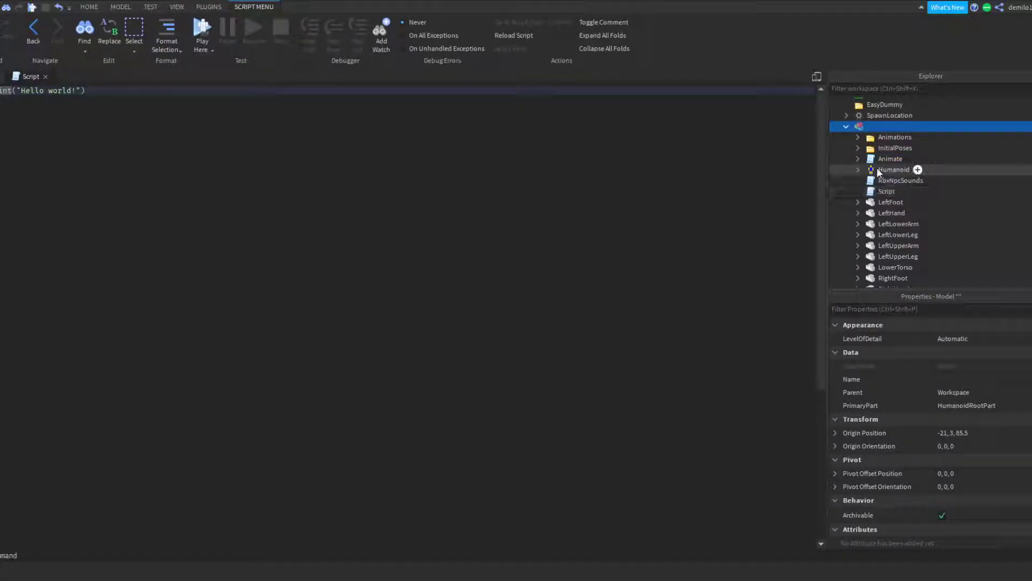
click(949, 365)
text(SPC)
key(Return)
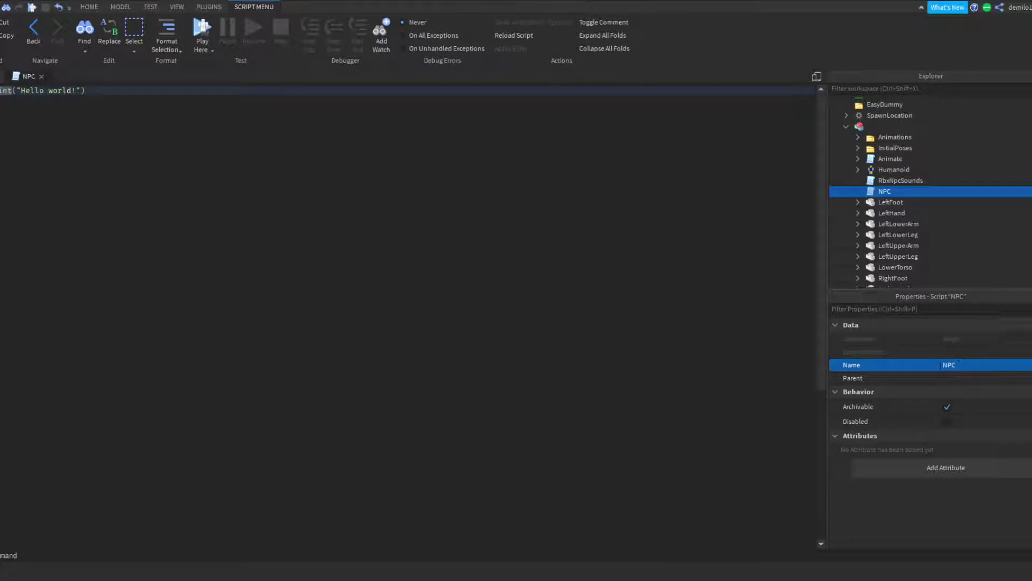
Replace the NPC script's default code with a local CollectionService variable that gets the "CollectionService" service from game
click(224, 183)
key(ctrl+a)
text(cal)
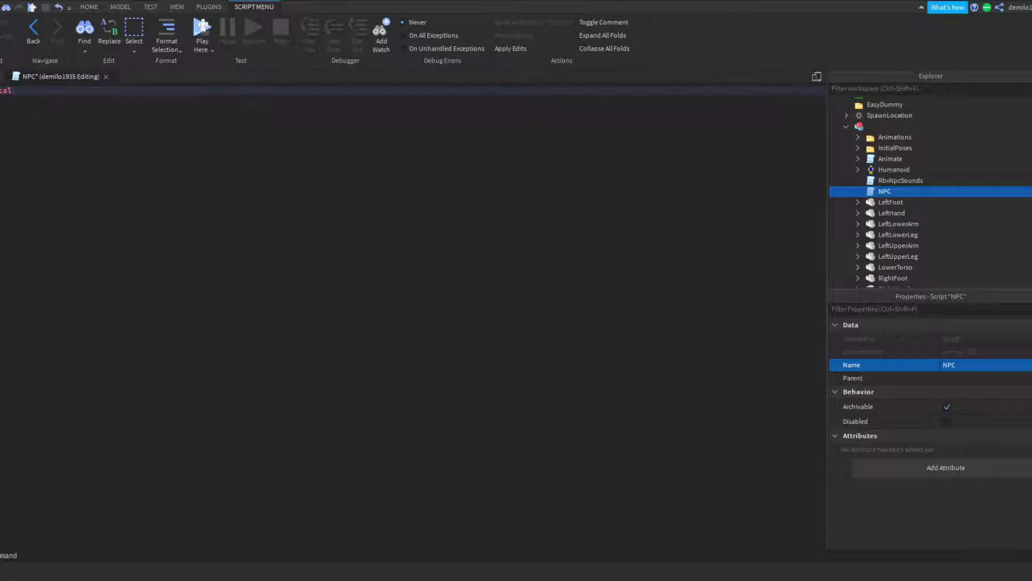
text( Collec)
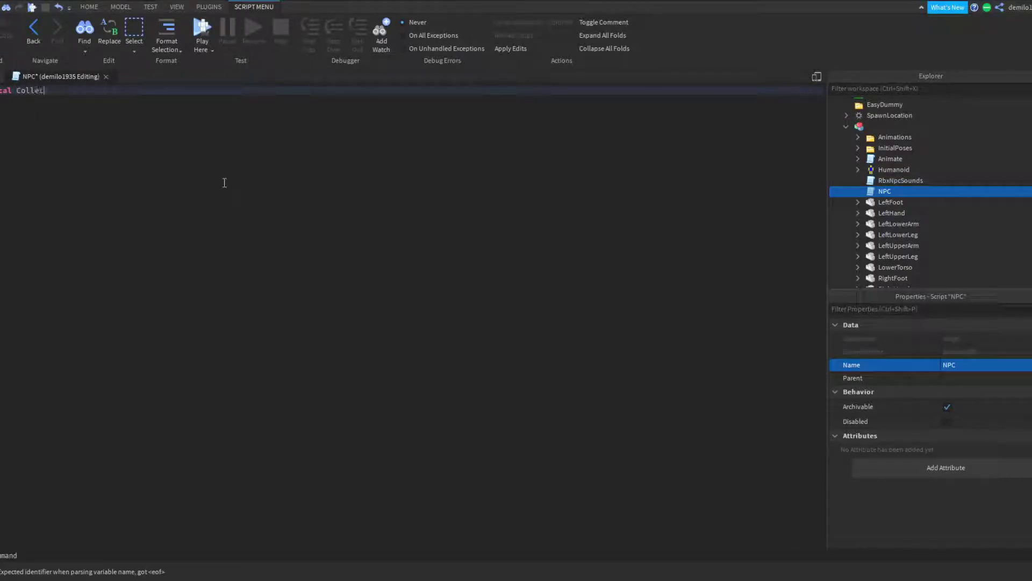
text(tionService = game:)
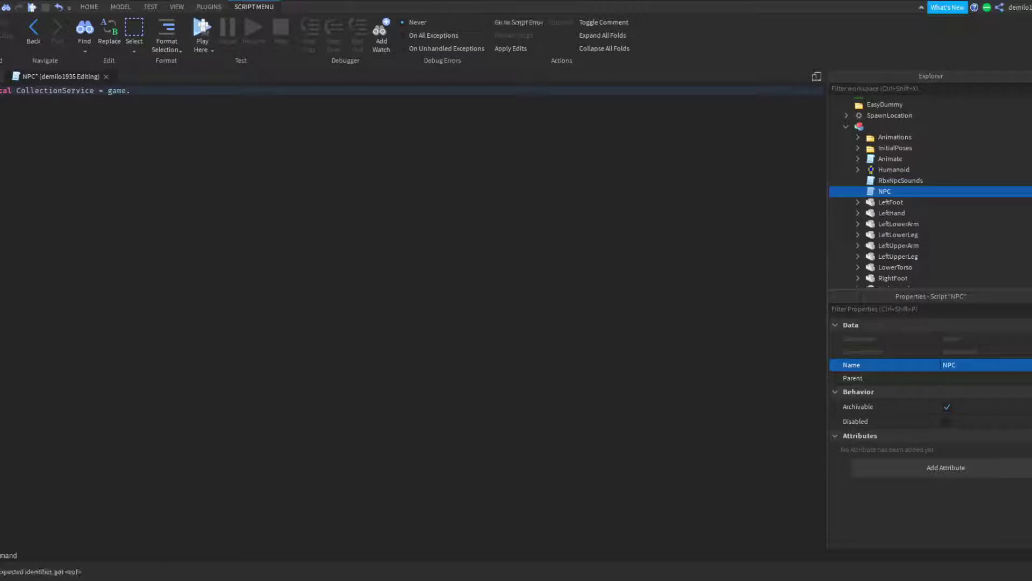
text(get)
key(Tab)
text((Col)
key(Tab)
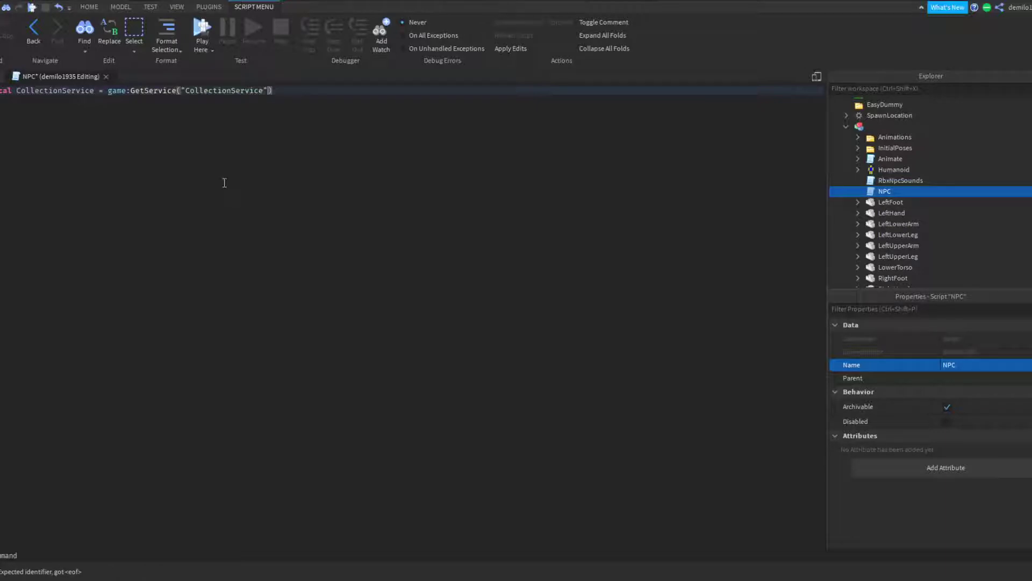
Declare a local RunService variable set to game:GetService("RunService") on the second line
text(RunSe)
text(rvice)
text( = game)
text(:GetService(")
text(runser)
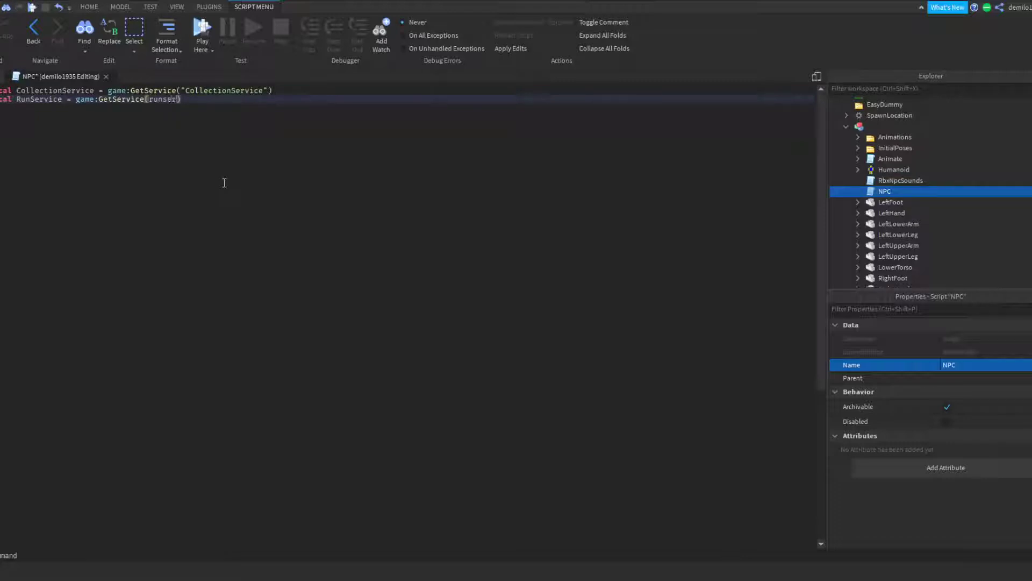
key(Tab)
key(Return)
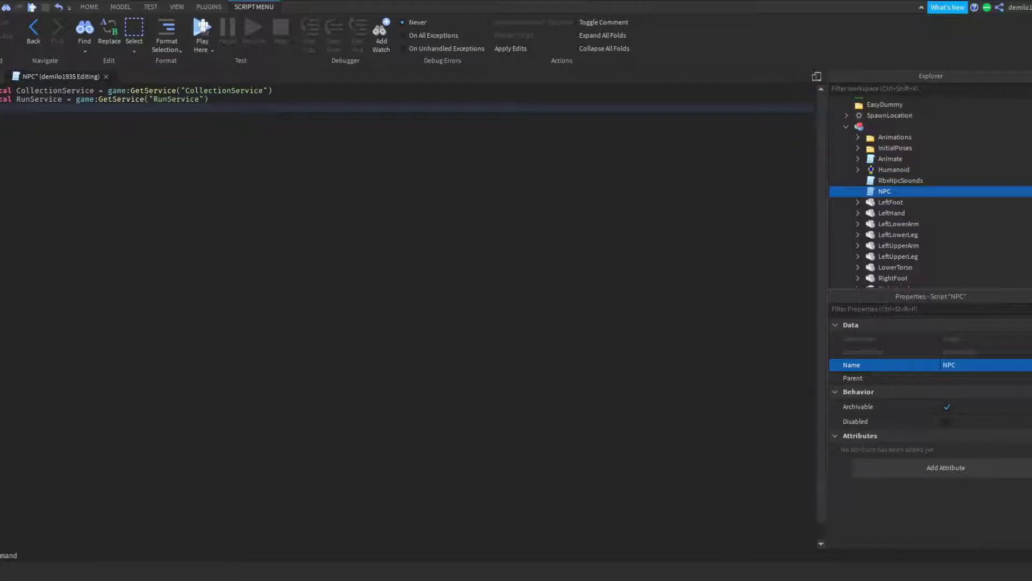
Declare a local workspace variable set to game:GetService("Workspace") and leave a blank line below it
text(local workspace = game.)
key(BackSpace)
key(BackSpace)
key(BackSpace)
key(BackSpace)
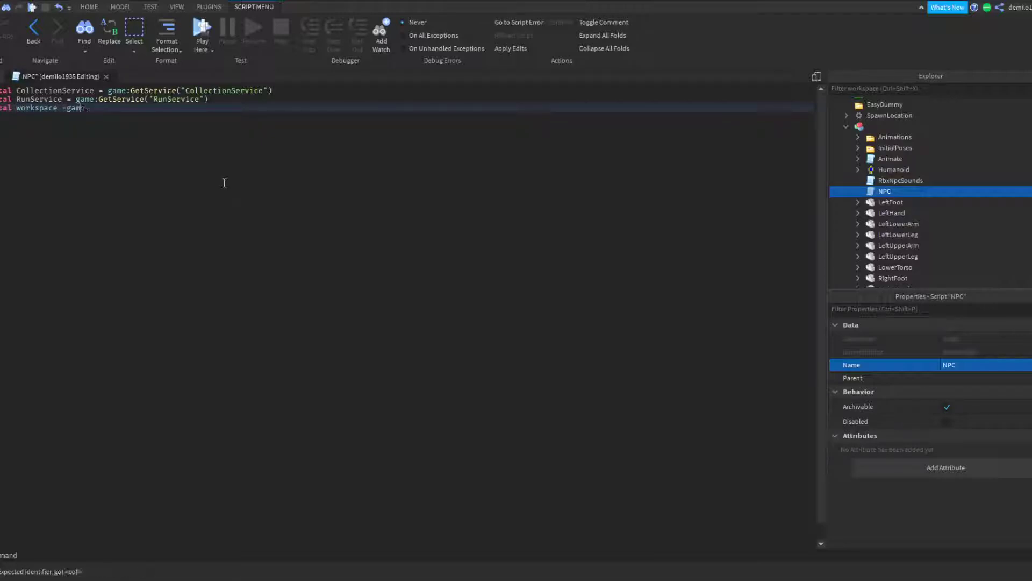
text(ame:GetService()
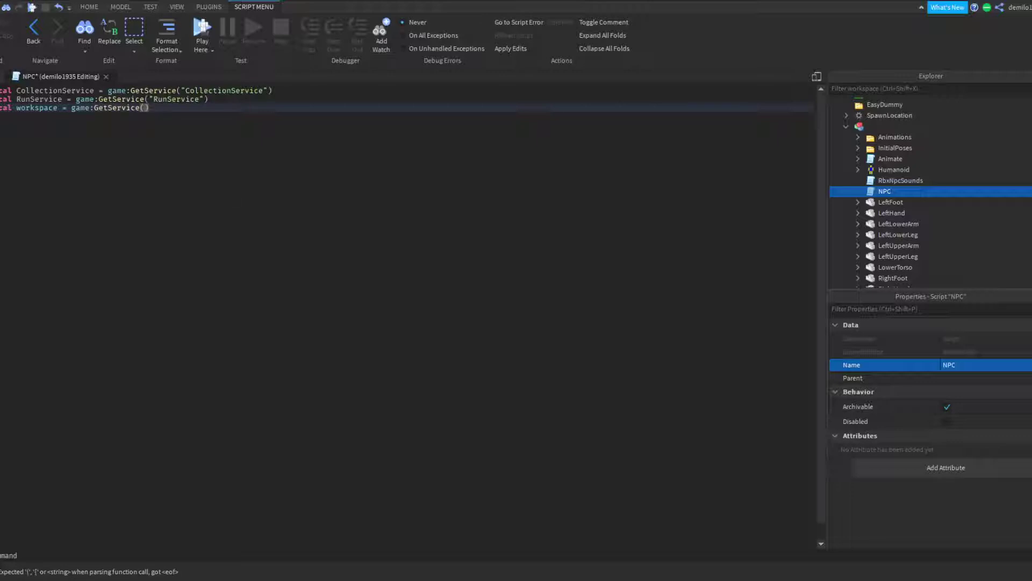
text("Workspace"))
key(Return)
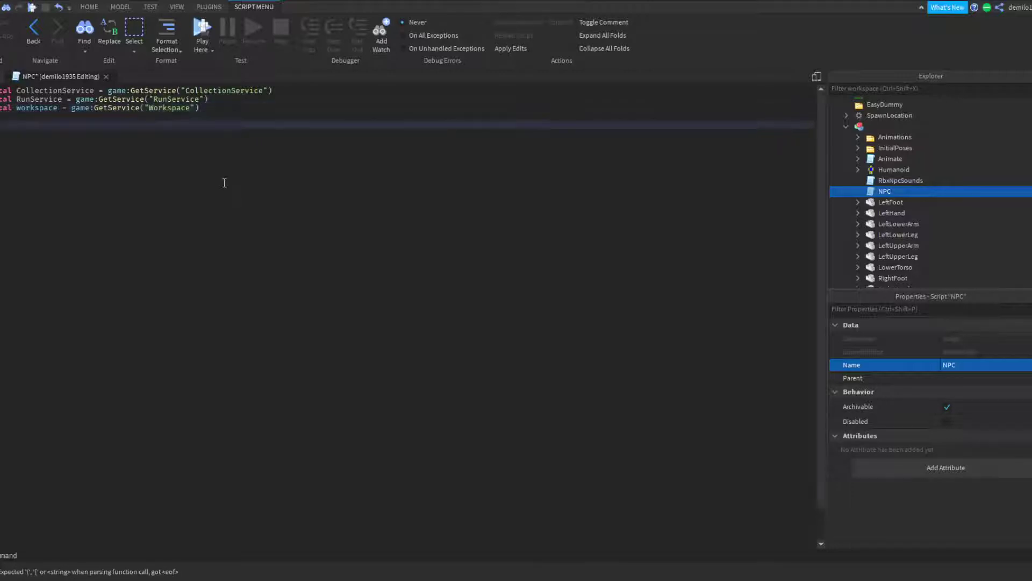
Declare a local Ragdoll variable set to require(script:WaitForChild("Ragdoll"))
text(local Ragdoll)
text( = require()
text(script:)
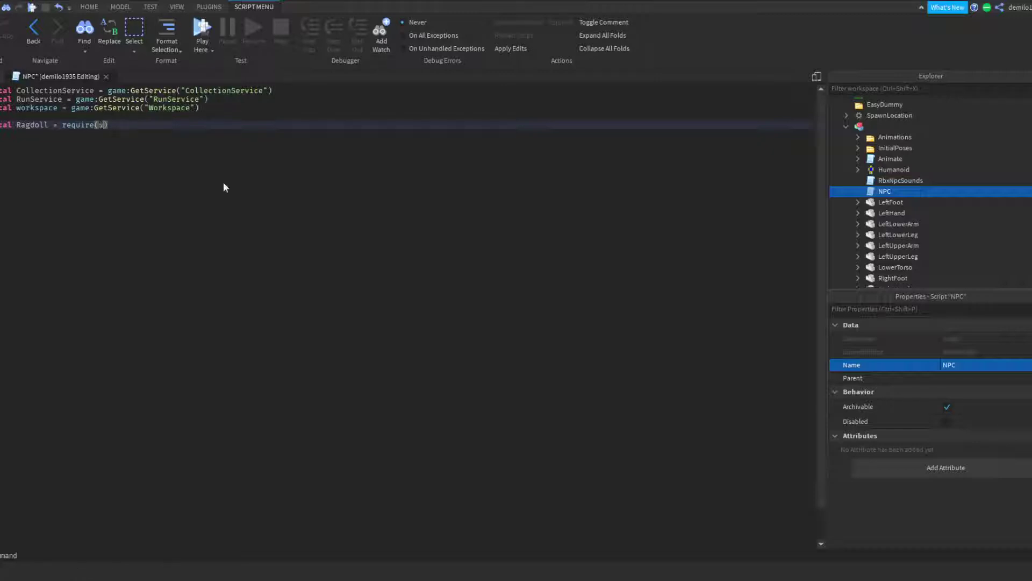
text(WaitForChild()
text("r)
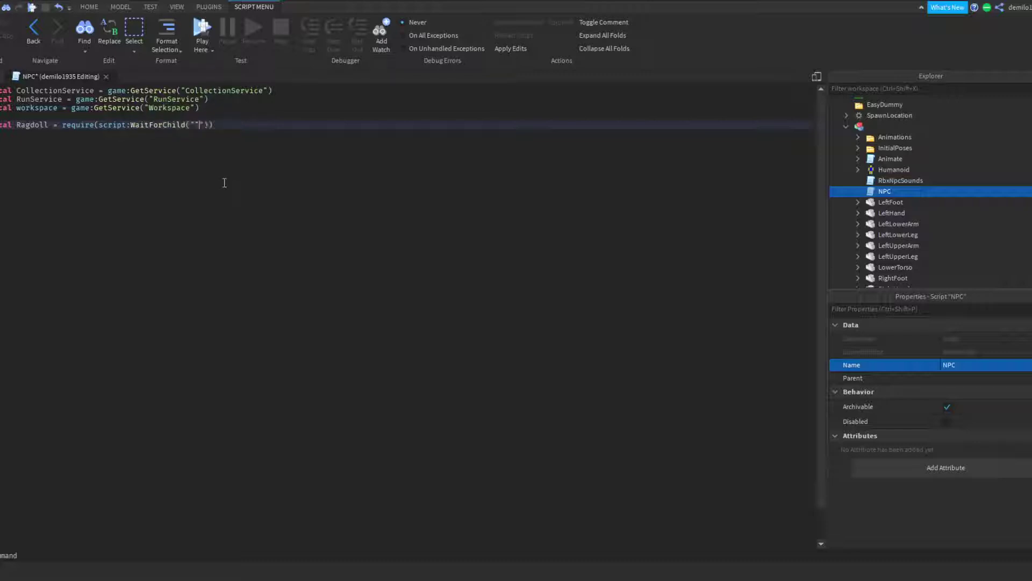
key(BackSpace)
text(Rag)
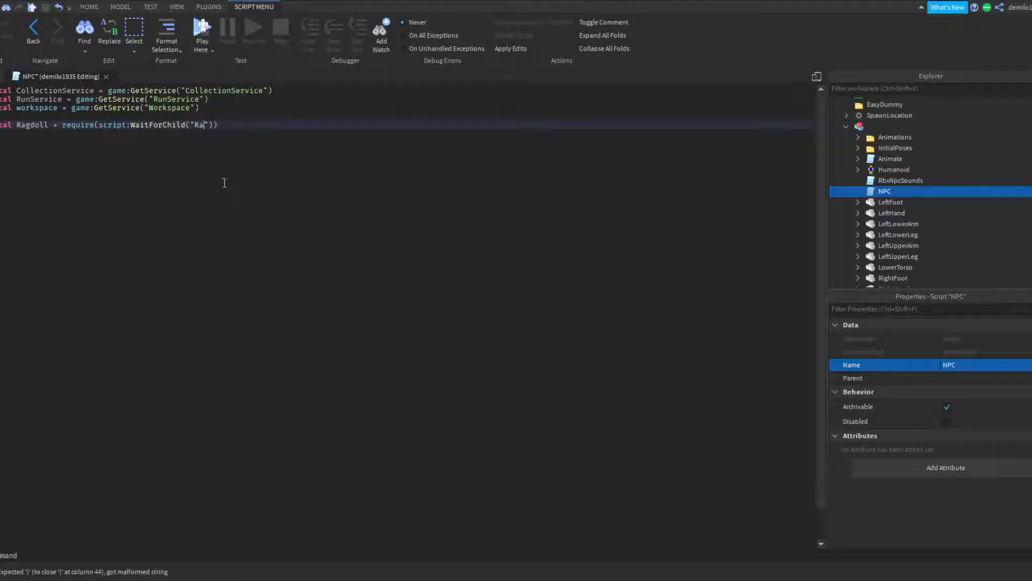
text(doll")
key(Return)
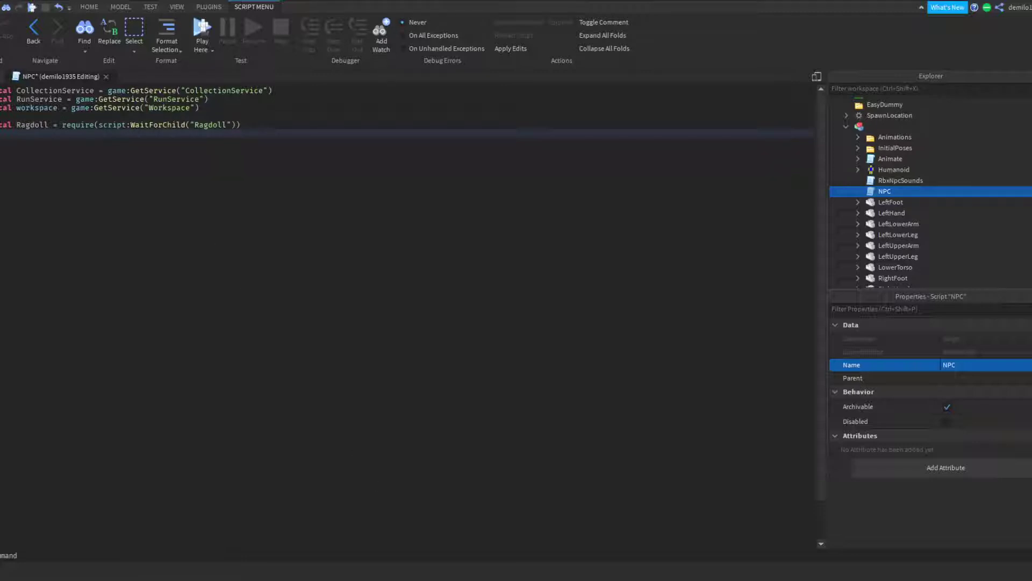
Declare a local Maid variable set to require(script:WaitForChild("Maid")) and leave a blank line below it
text(local Mai)
text(d = require()
text(script:WaitForChild()
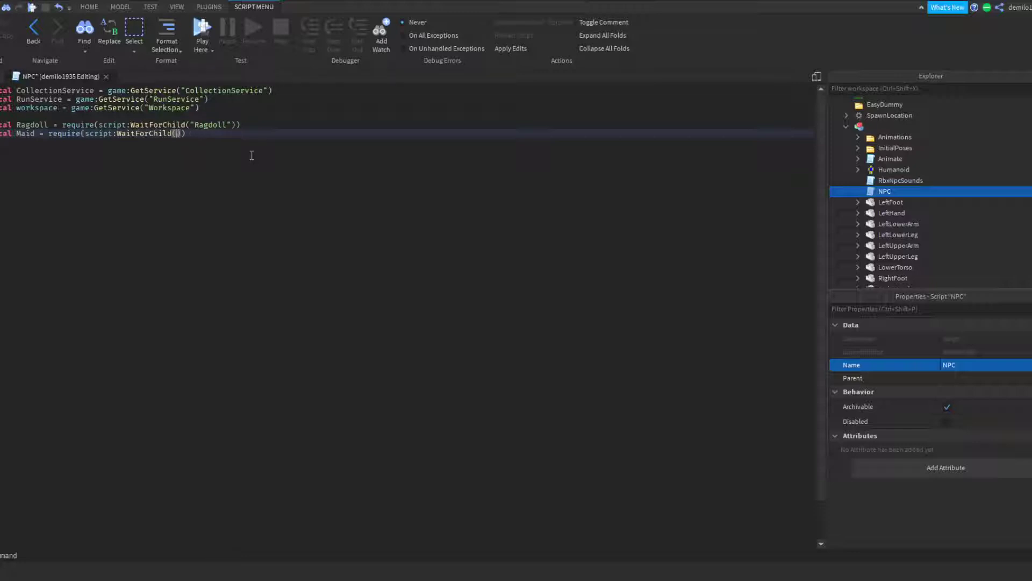
text("Maid)
key(Return)
key(Return)
Begin a local function getValueFromConfig with the parameter name, and start a local variable declaration in its body
text(local funcioo)
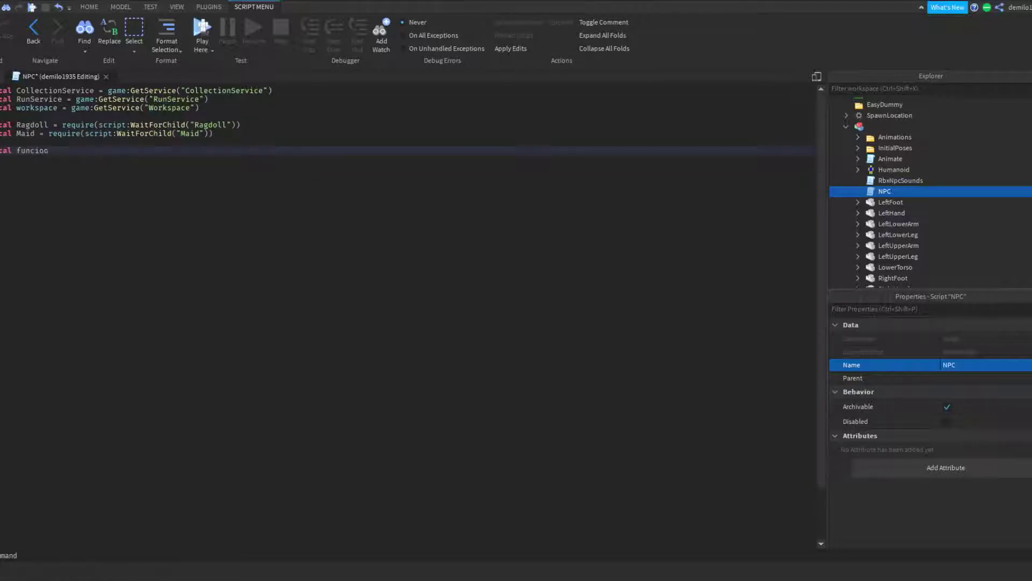
key(BackSpace)
text(n get)
ctrl+scroll(29, 157, up, 3)
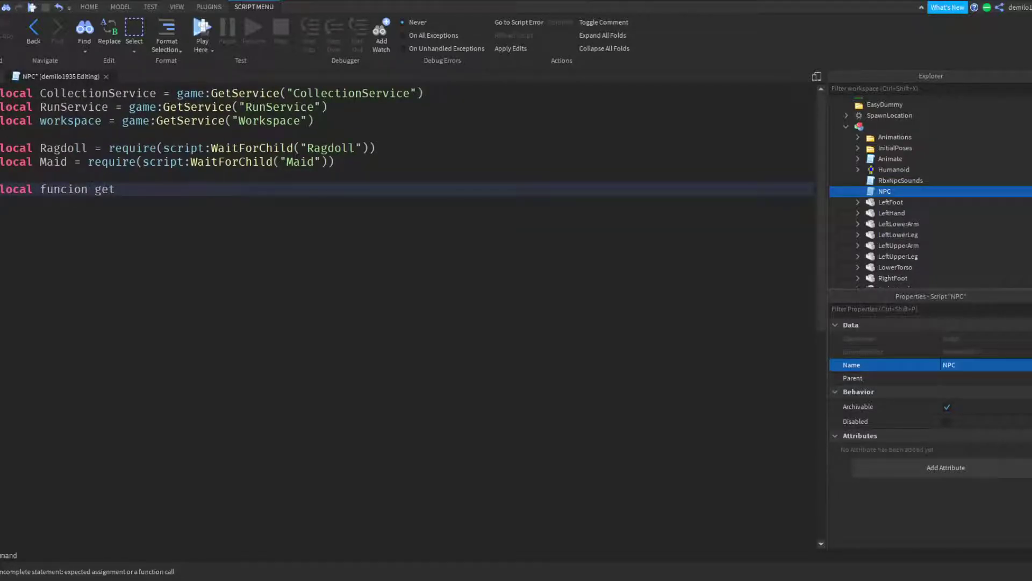
text(ValueFromConfig)
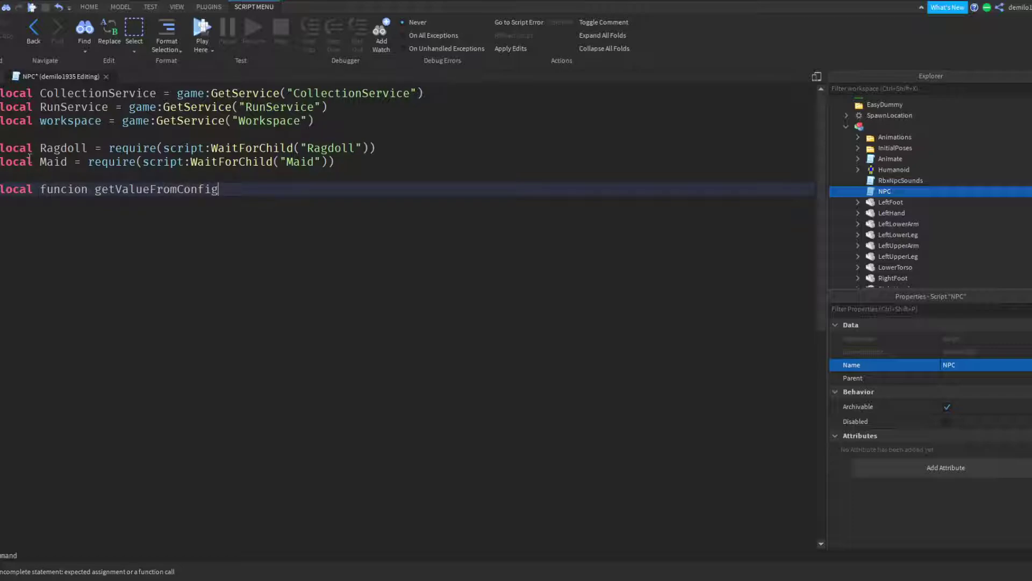
text((name)
key(Return)
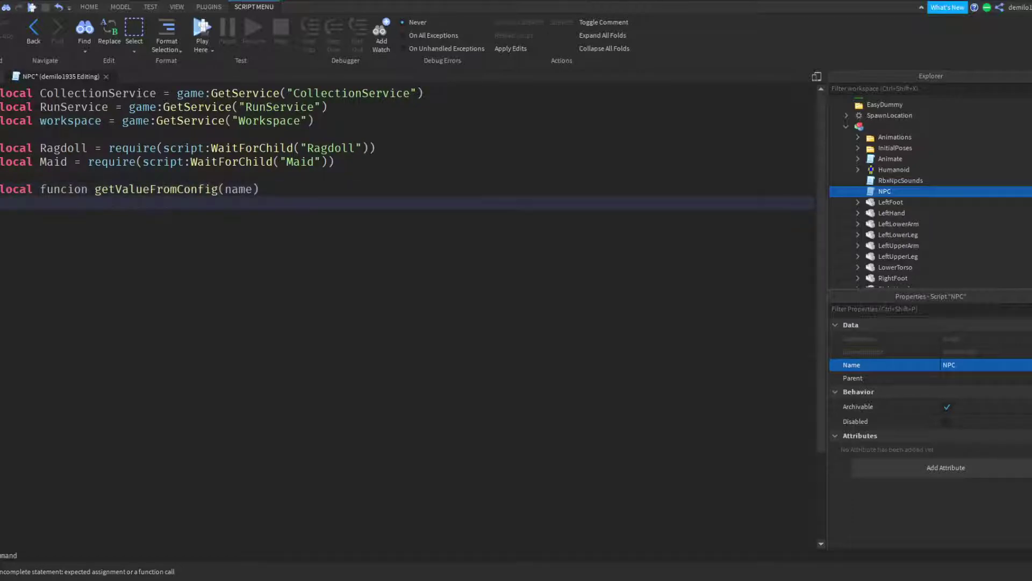
text(local confi)
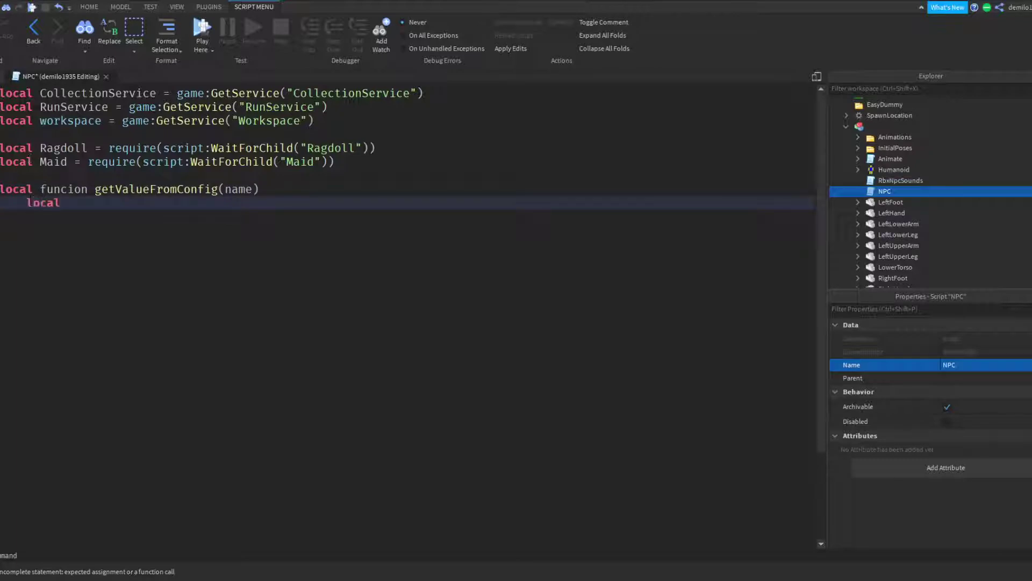